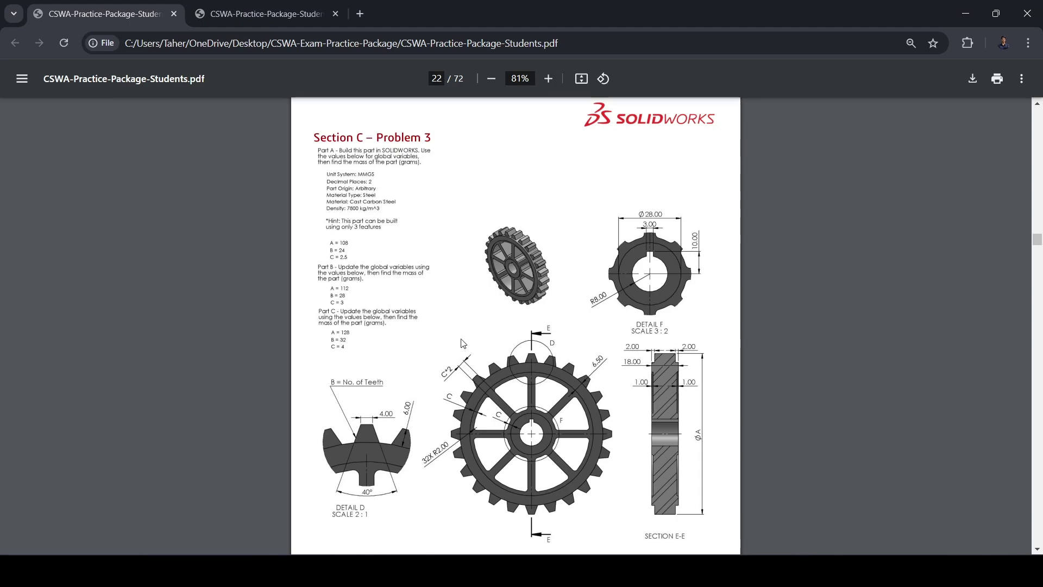
- Create a new part document
left_click(683, 570)
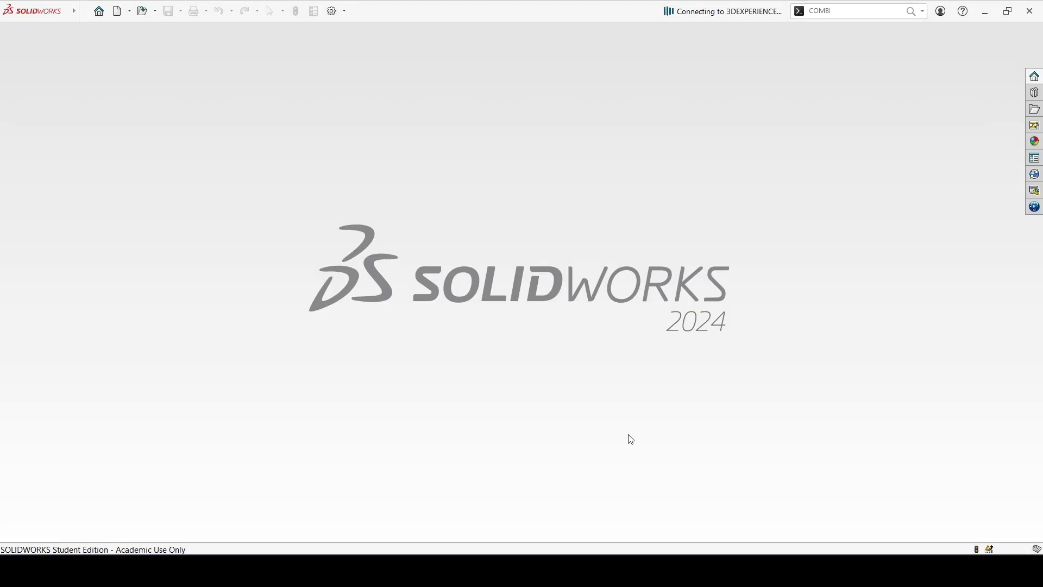
key("ctrl+n")
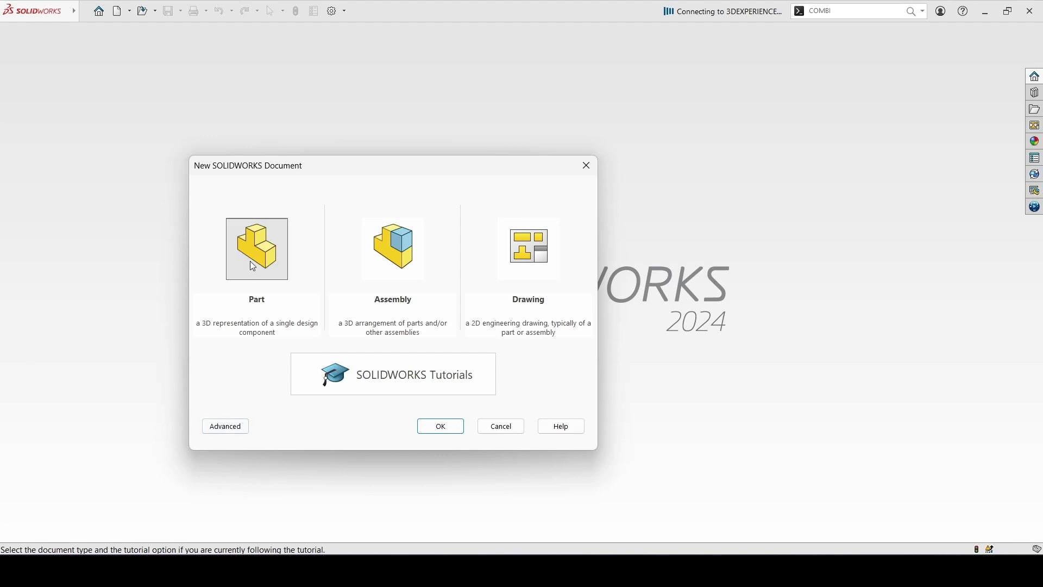
double_click(250, 261)
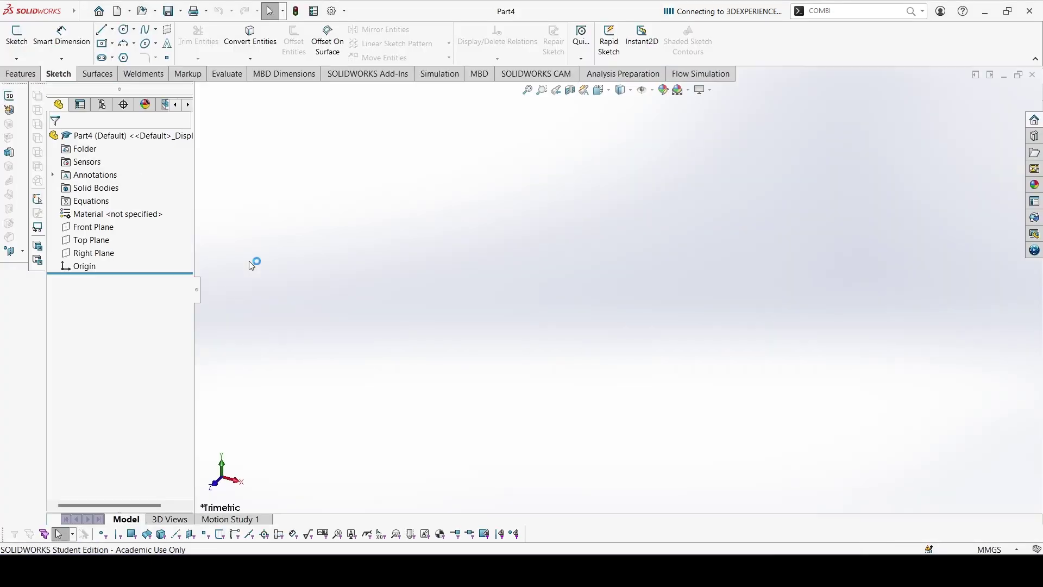
- Add global variable A = 108 in the equations manager
right_click(100, 203)
left_click(134, 211)
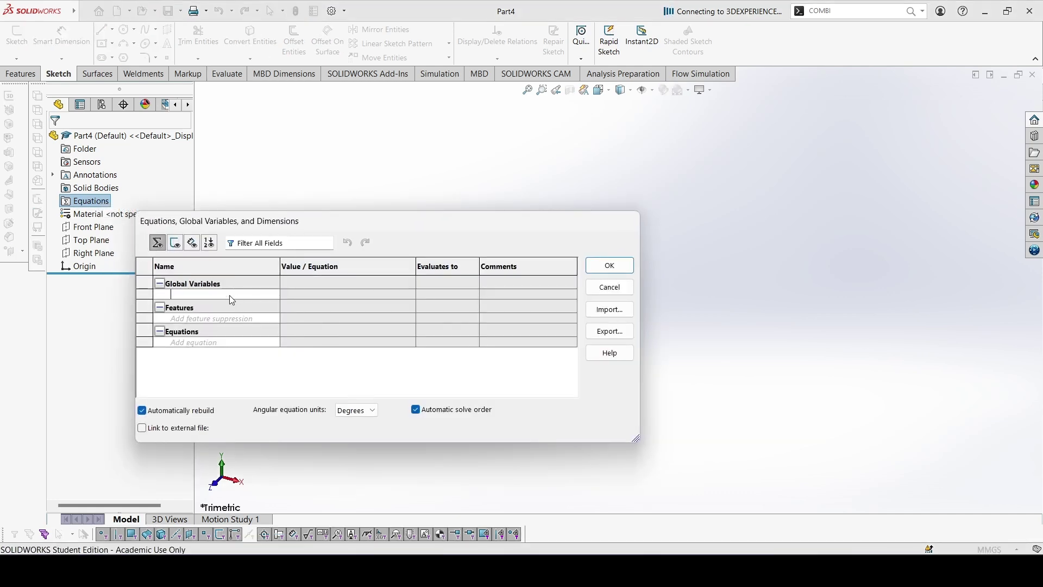
type("A")
key("Tab")
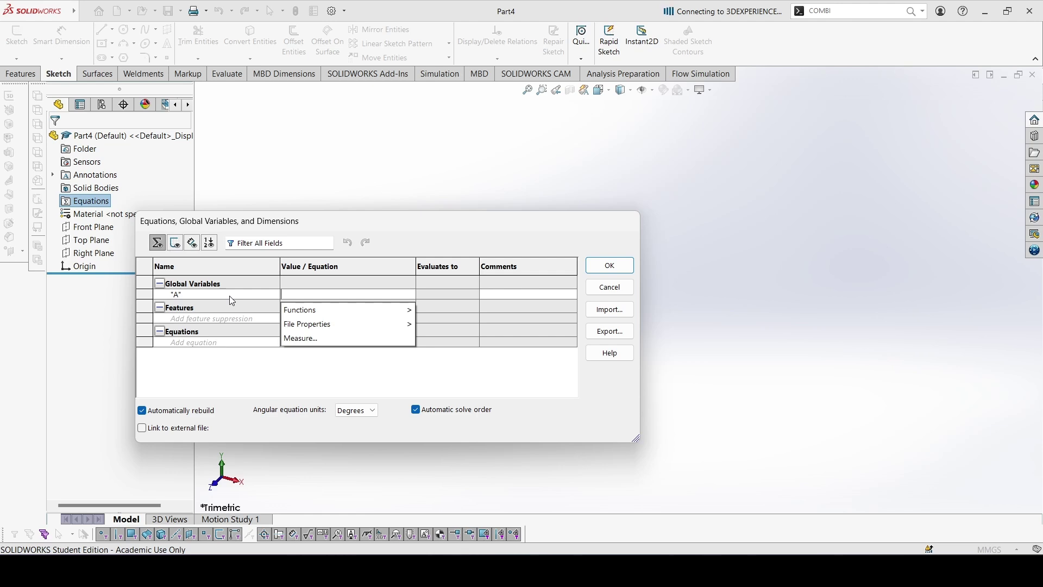
type("108")
key("Tab")
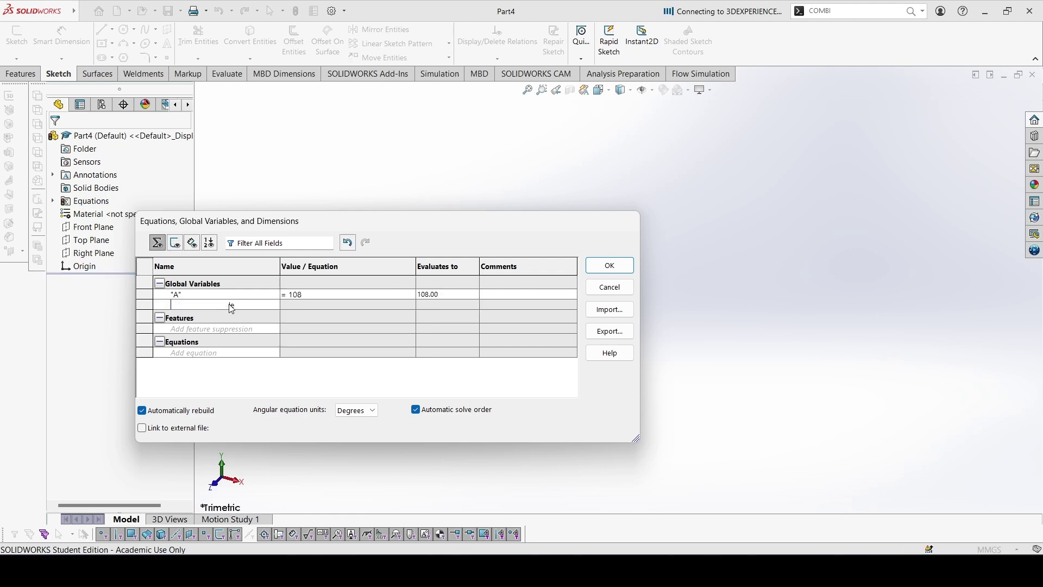
- Add global variables B = 24 and C = 2.5 and apply them
left_click(231, 305)
type("B")
key("Tab")
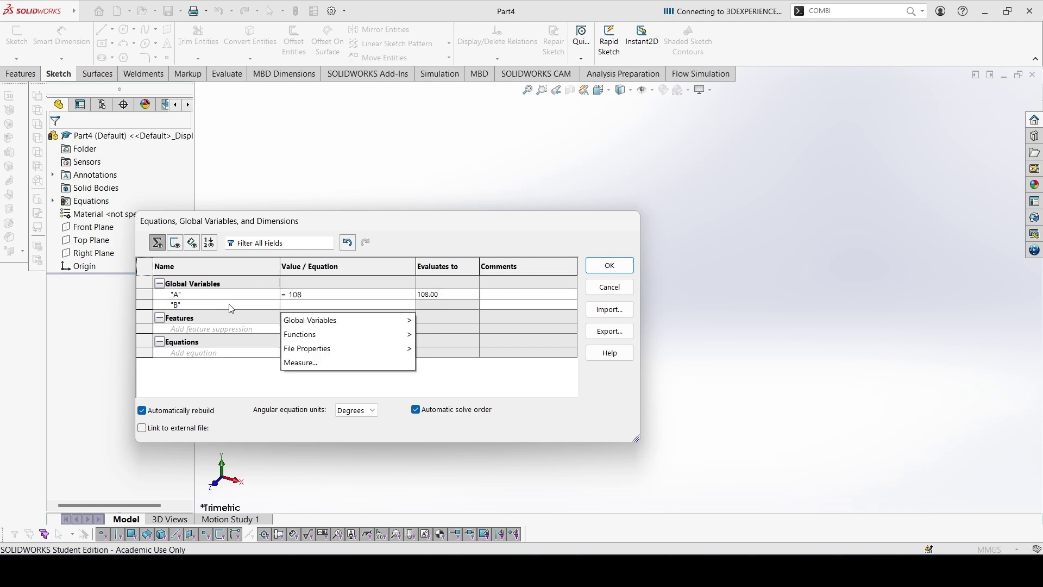
type("24")
key("Tab")
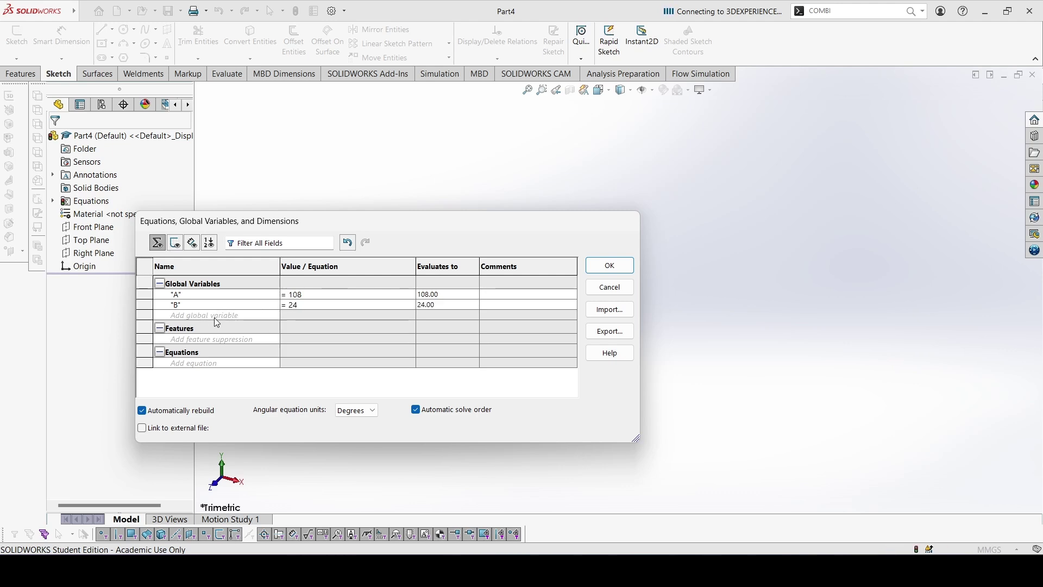
left_click(217, 318)
type("C")
key("Tab")
type("2.5")
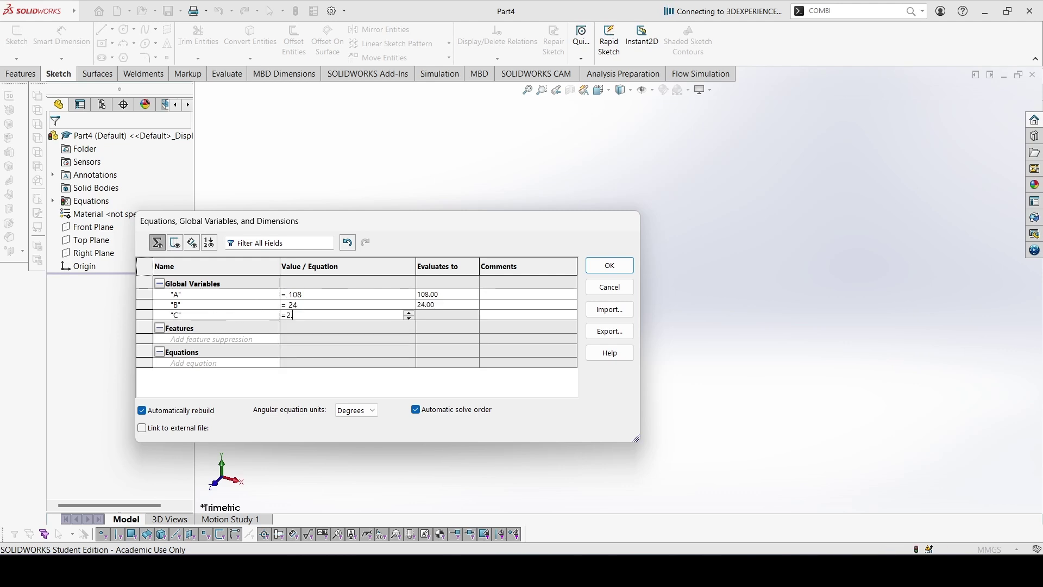
key("Tab")
left_click(610, 266)
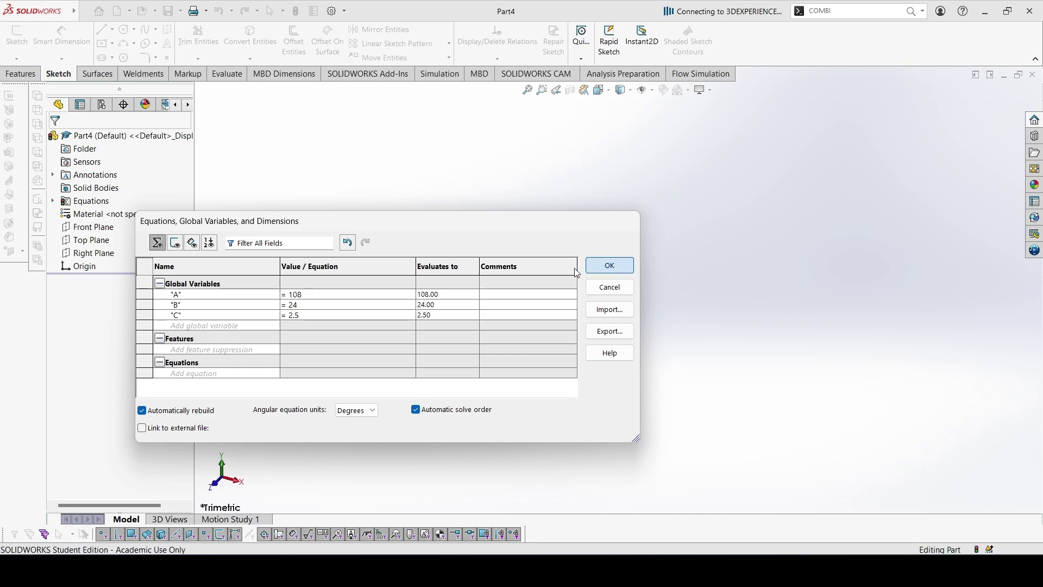
- Start a sketch on the Front Plane and draw a circle centred at the origin
left_click(92, 227)
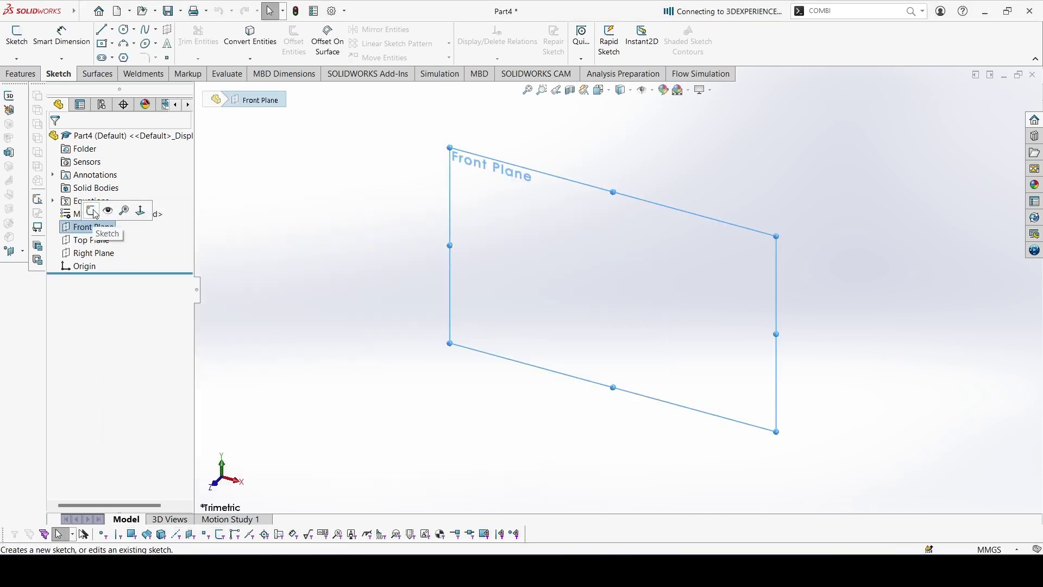
left_click(87, 209)
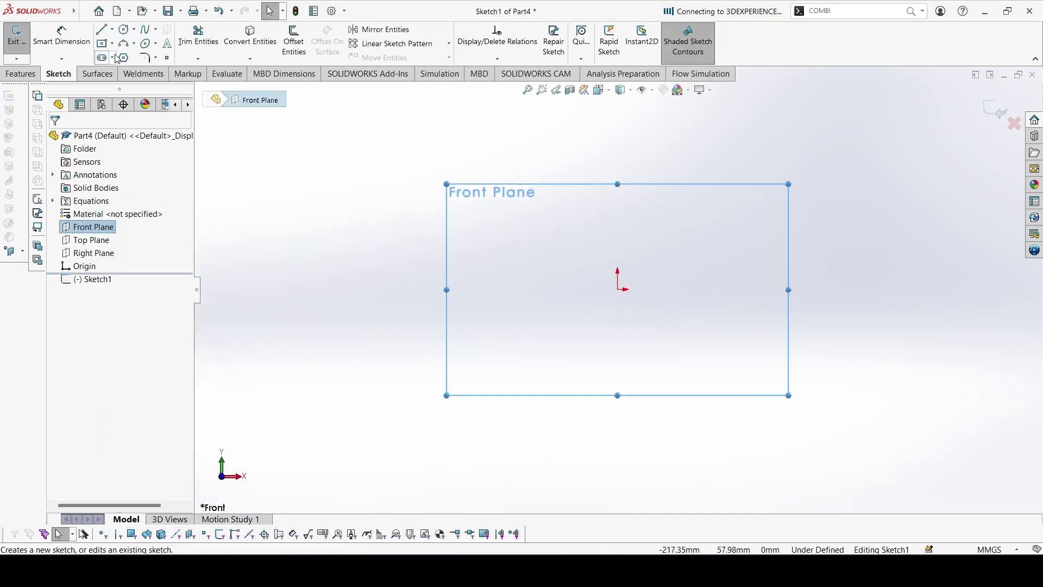
left_click(126, 29)
left_click(620, 289)
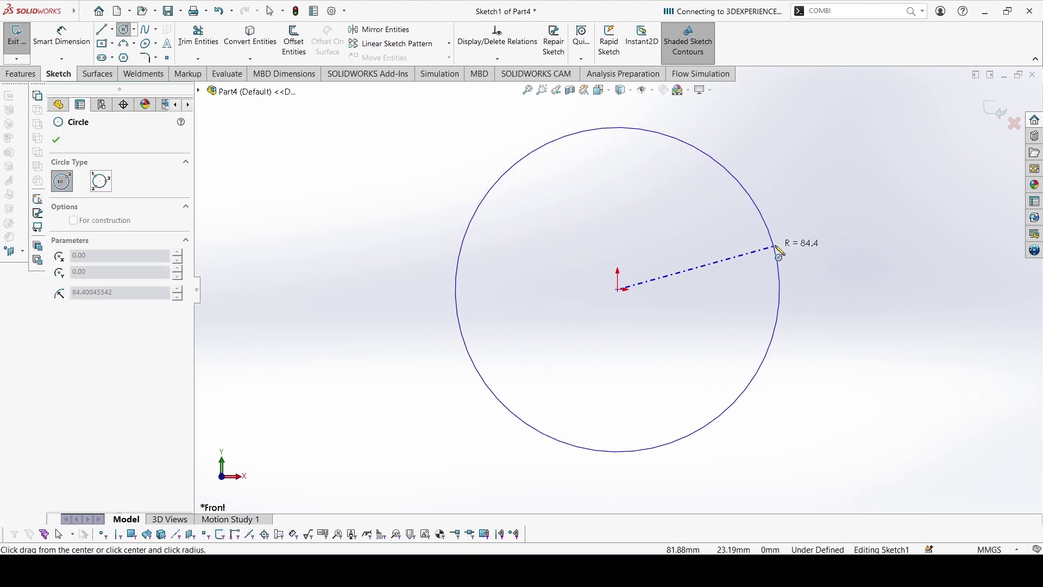
left_click(783, 244)
- Dimension the circle's diameter as =A, giving 108 mm
right_click_drag(857, 324, 856, 291)
left_click(786, 254)
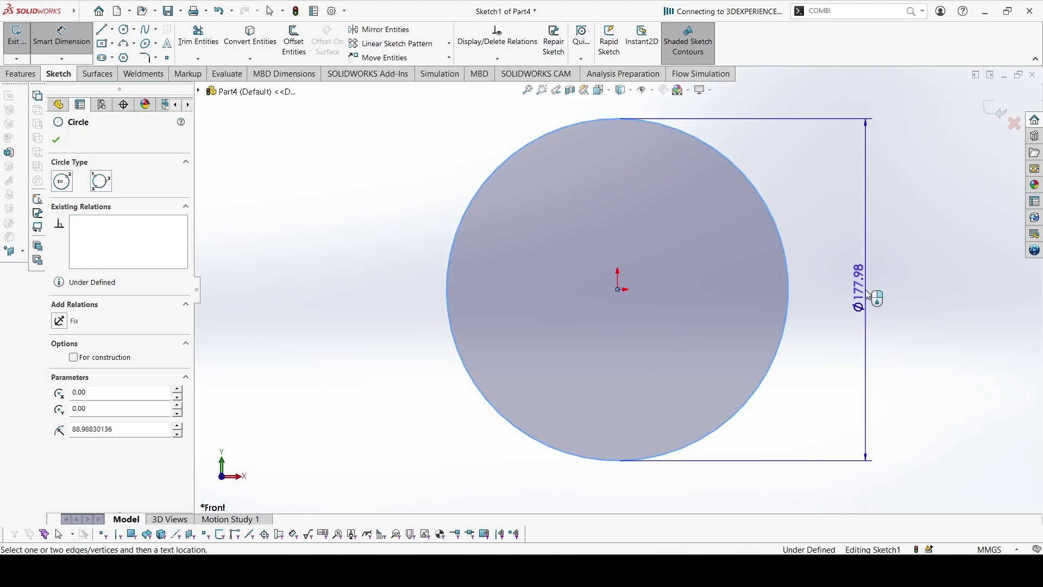
left_click(871, 294)
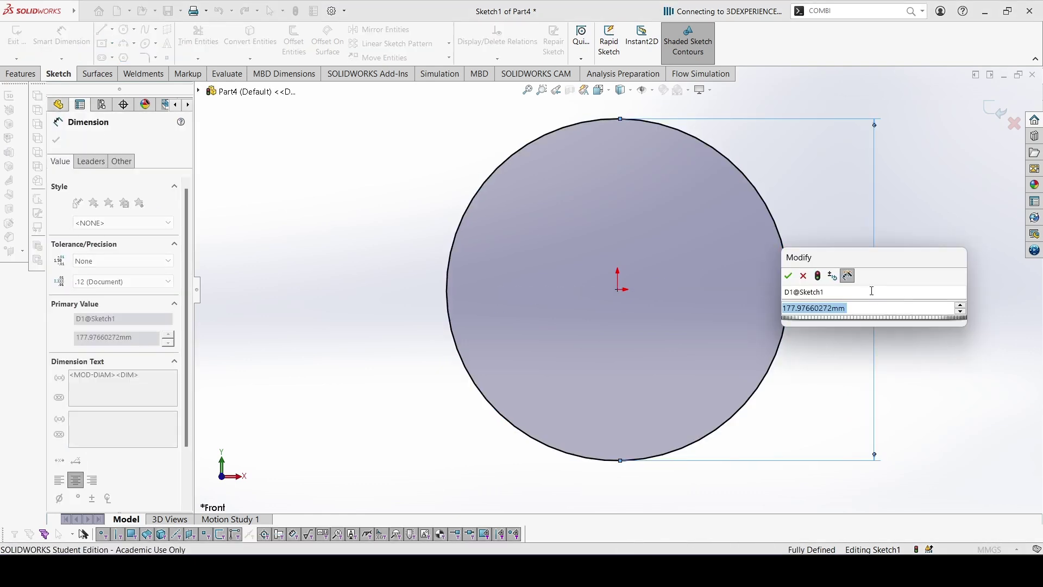
type("=A")
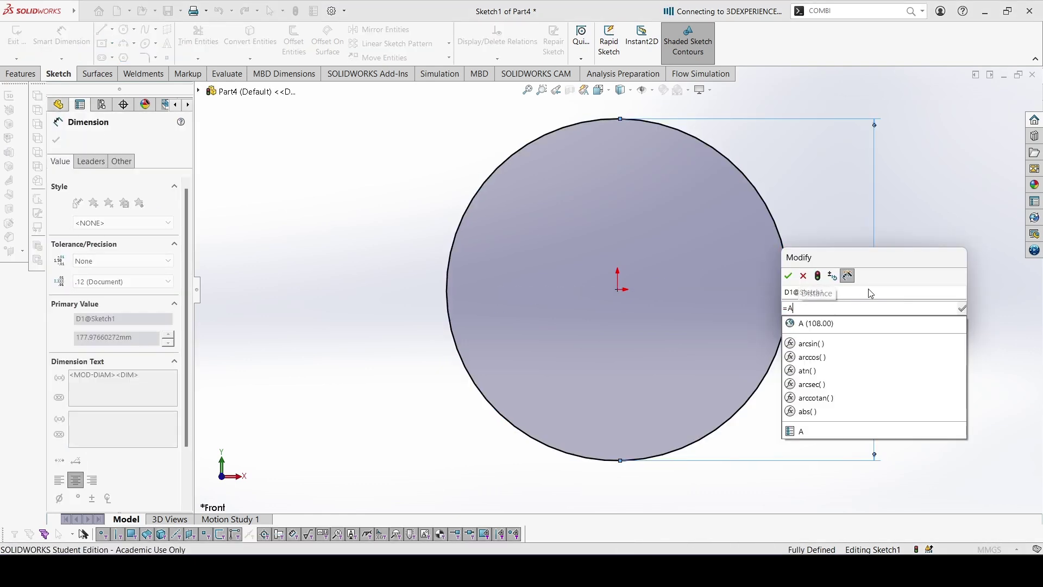
left_click(849, 319)
key("Return")
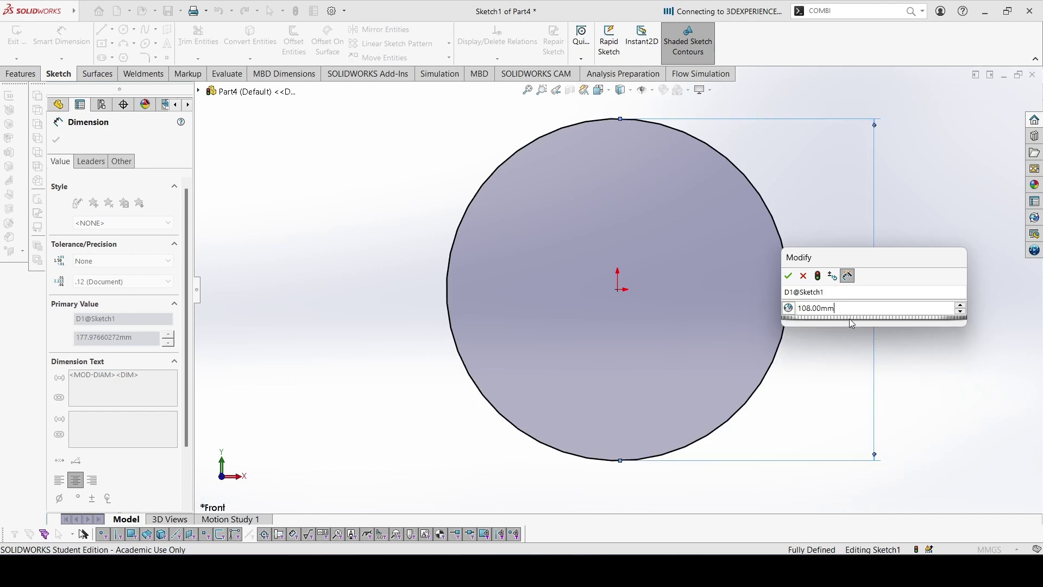
key("Return")
- Draw a smaller concentric circle and make both circles construction geometry
right_click_drag(339, 364, 687, 350)
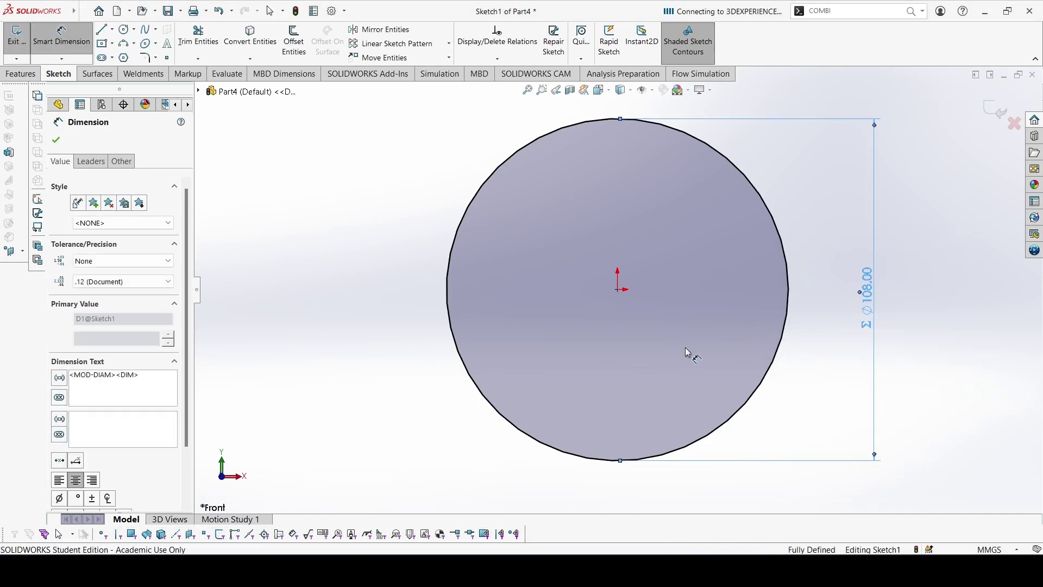
mouse_move(618, 291)
left_mouse_down()
mouse_move(597, 266)
mouse_move(559, 148)
mouse_move(524, 178)
left_mouse_up()
key("Escape")
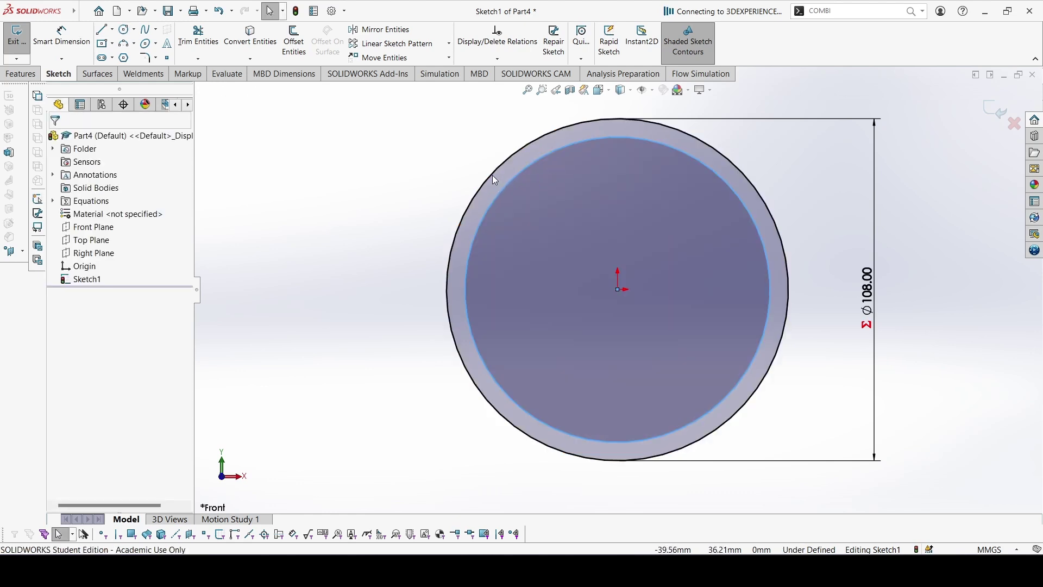
left_click(493, 177)
left_click(510, 181, "ctrl")
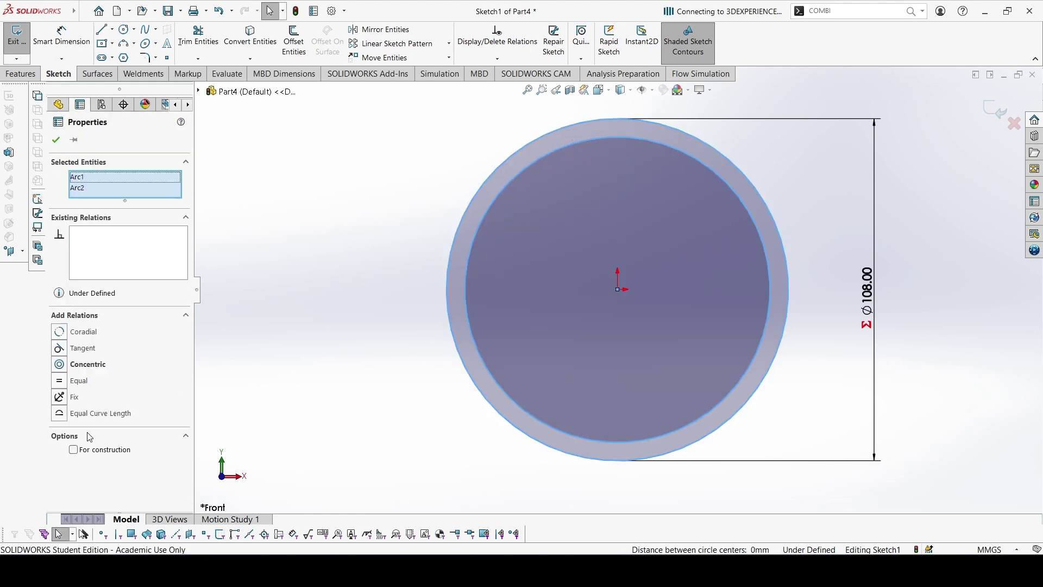
left_click(74, 450)
left_click(823, 188)
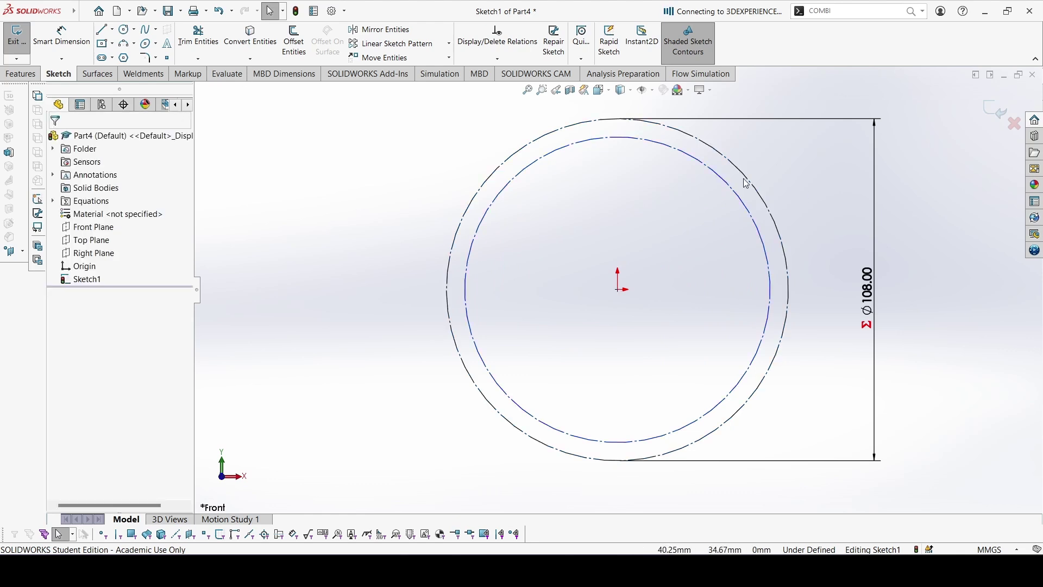
- Dimension the gap between the inner and outer circles as 6 mm
scroll(706, 165, "down", 2)
right_click_drag(687, 285, 751, 145)
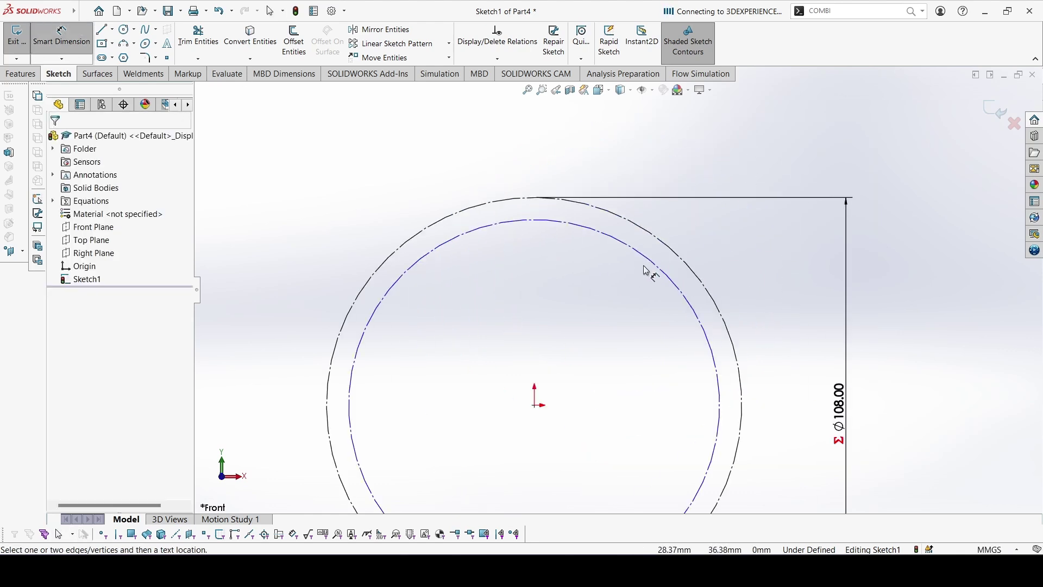
left_click(660, 275)
left_click(700, 272)
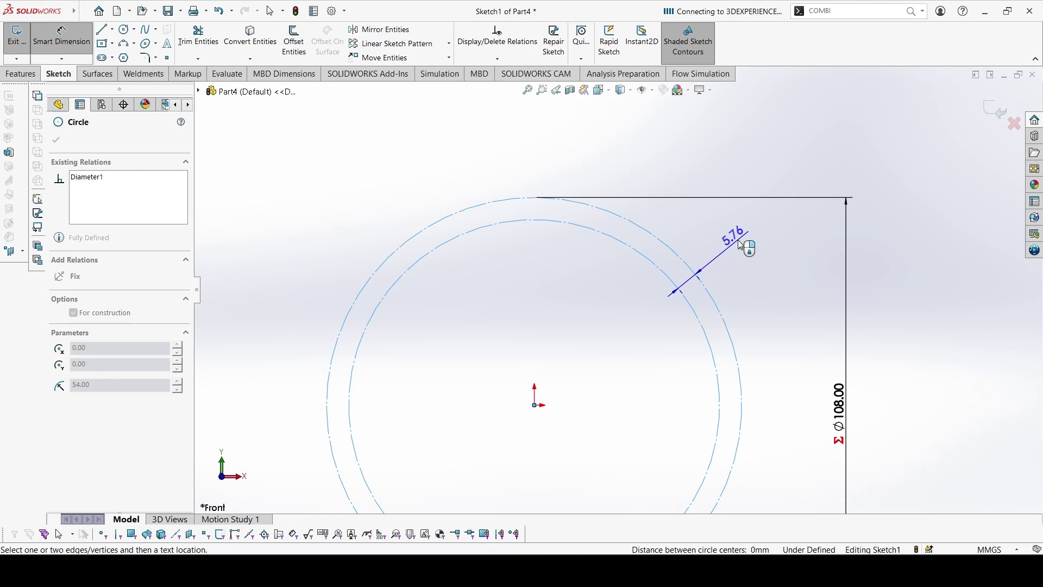
left_click(739, 235)
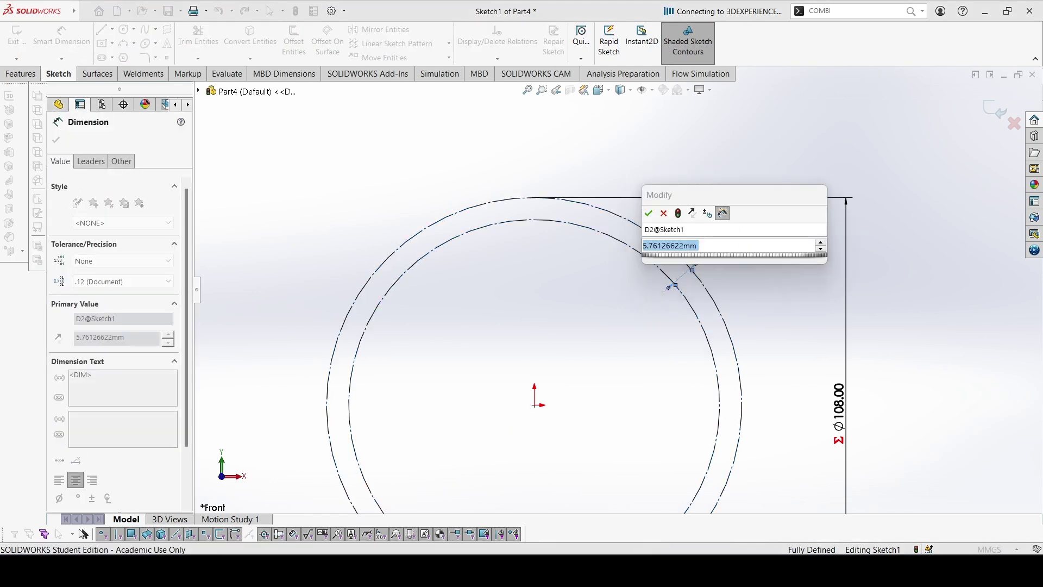
type("6")
key("Return")
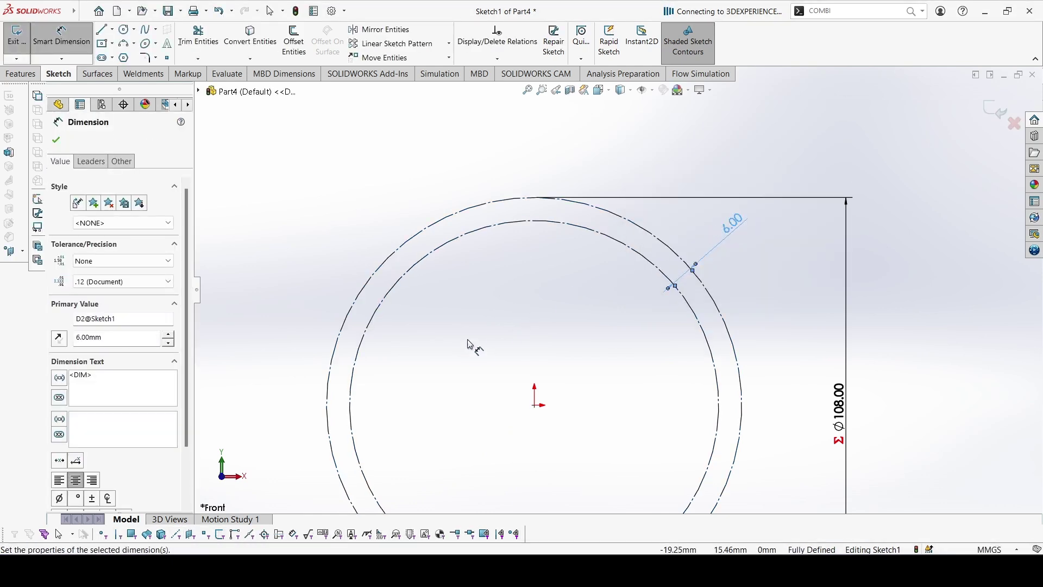
- Draw a vertical centerline upward from the origin
left_click(112, 30)
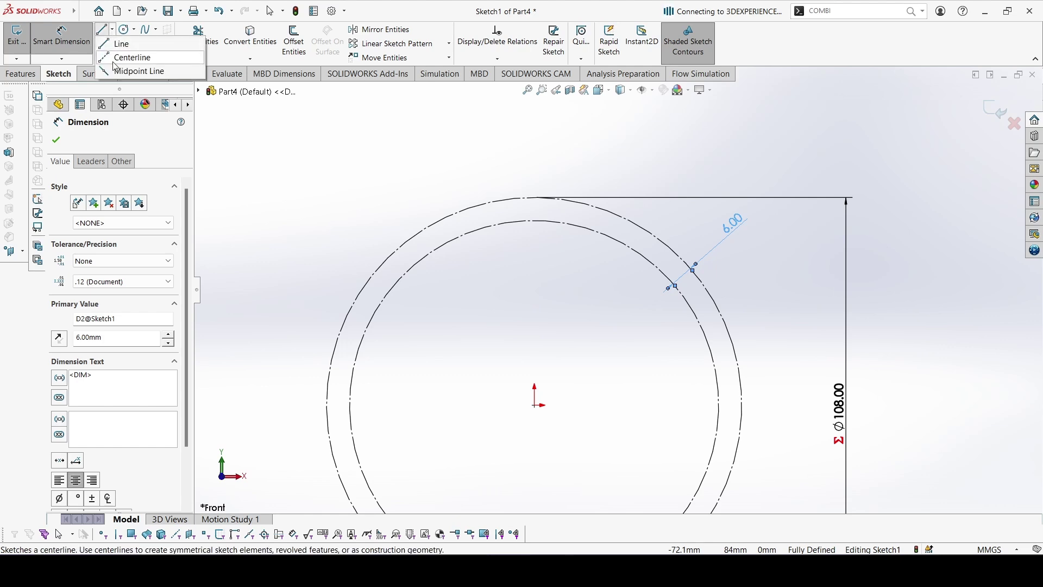
left_click(131, 51)
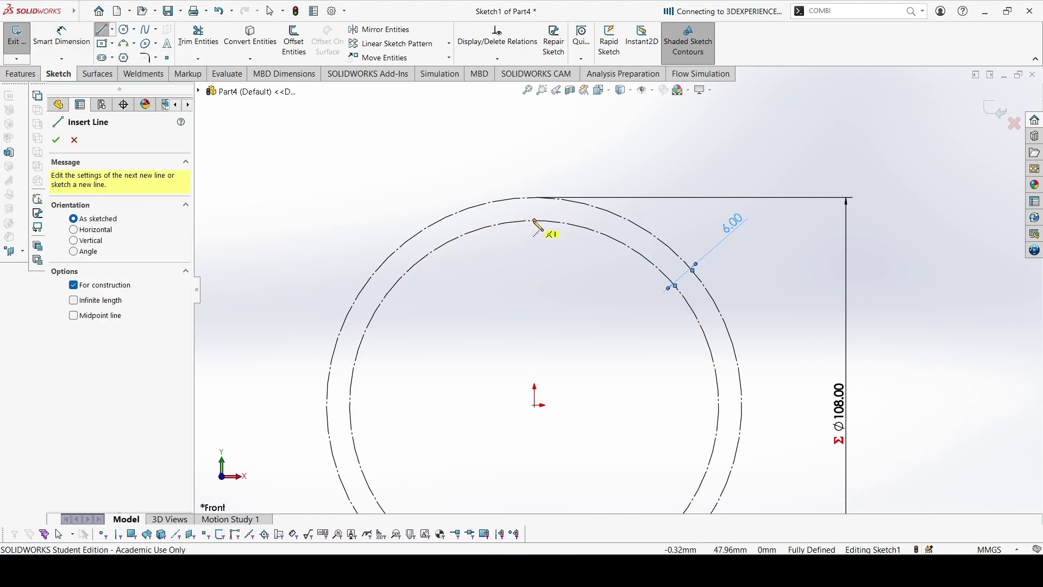
left_click_drag(535, 405, 535, 198)
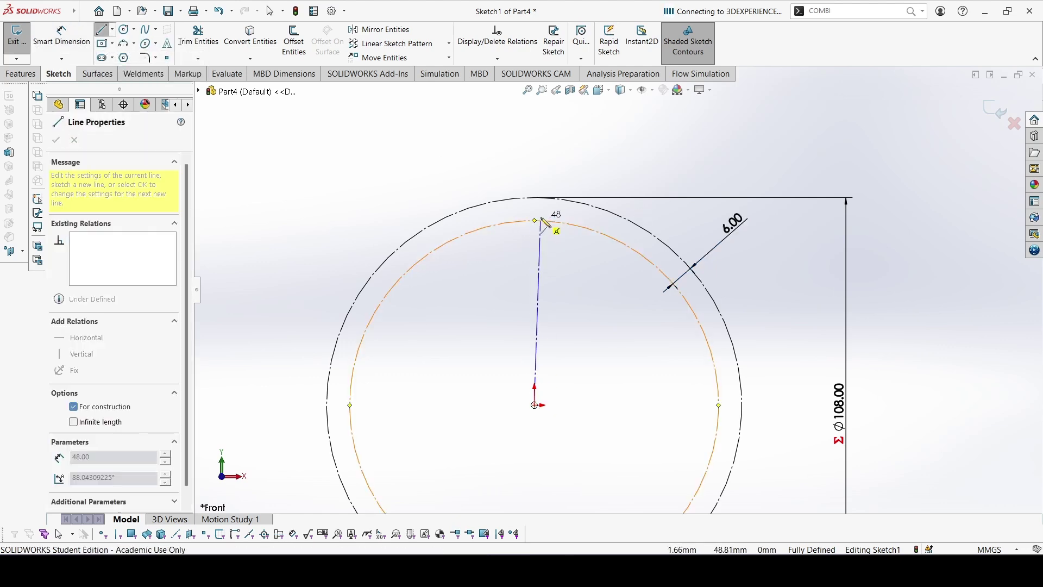
key("Escape")
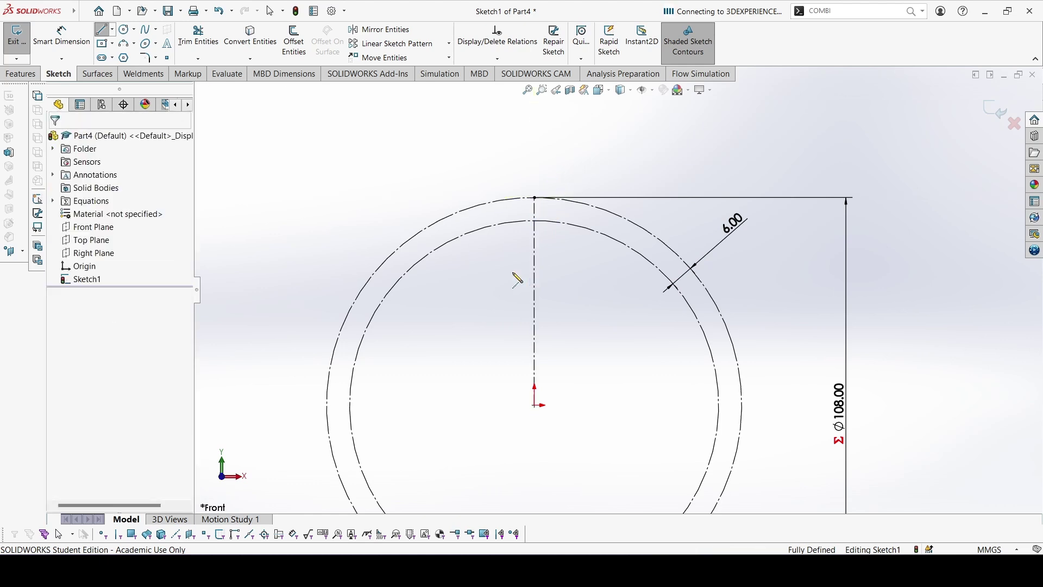
- Draw a slanted tooth flank line from the outer circle to the inner circle
left_click(104, 34)
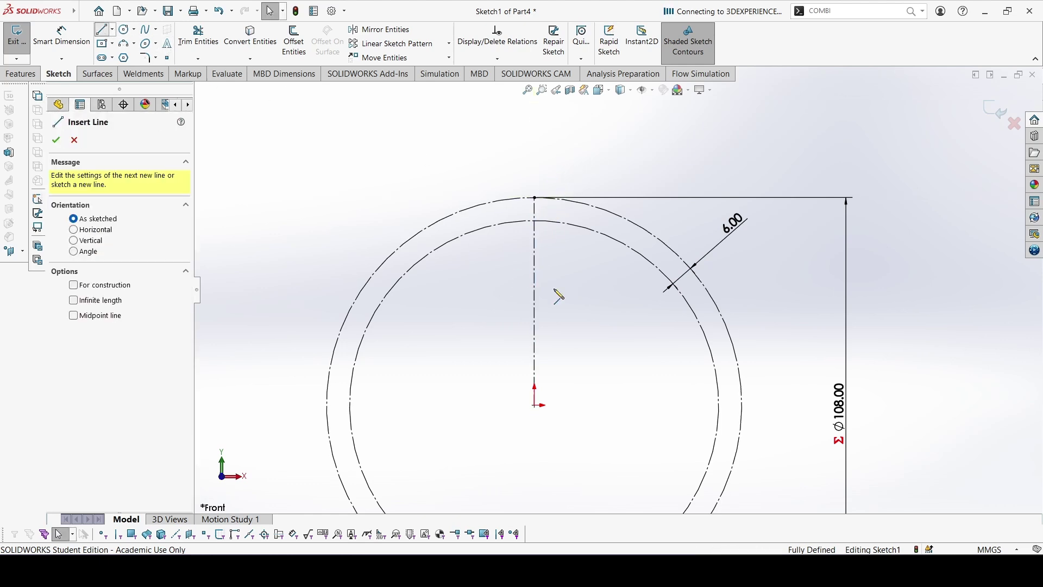
scroll(552, 221, "down", 5)
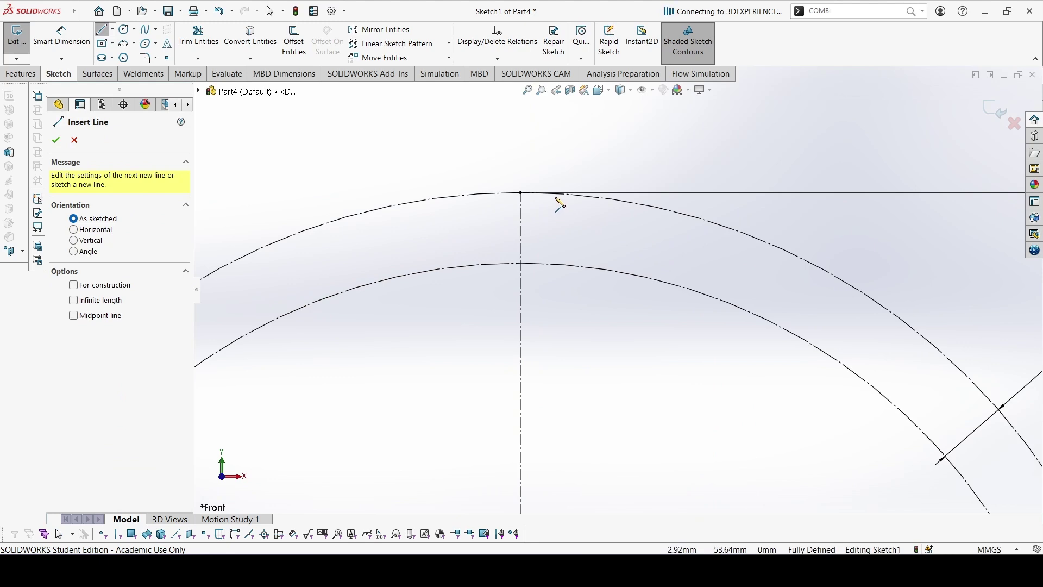
left_click(553, 194)
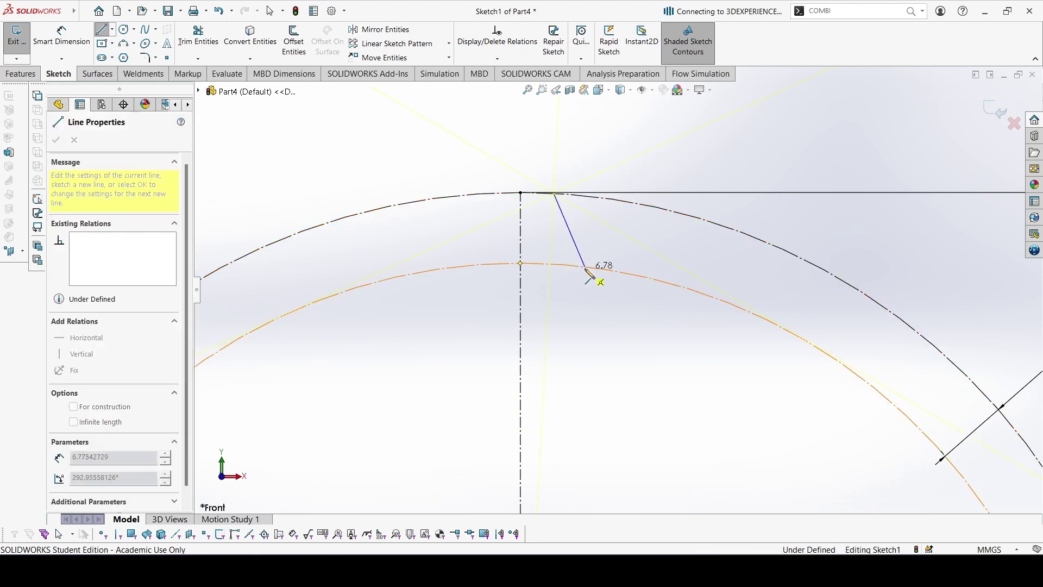
left_click(586, 268)
key("Escape")
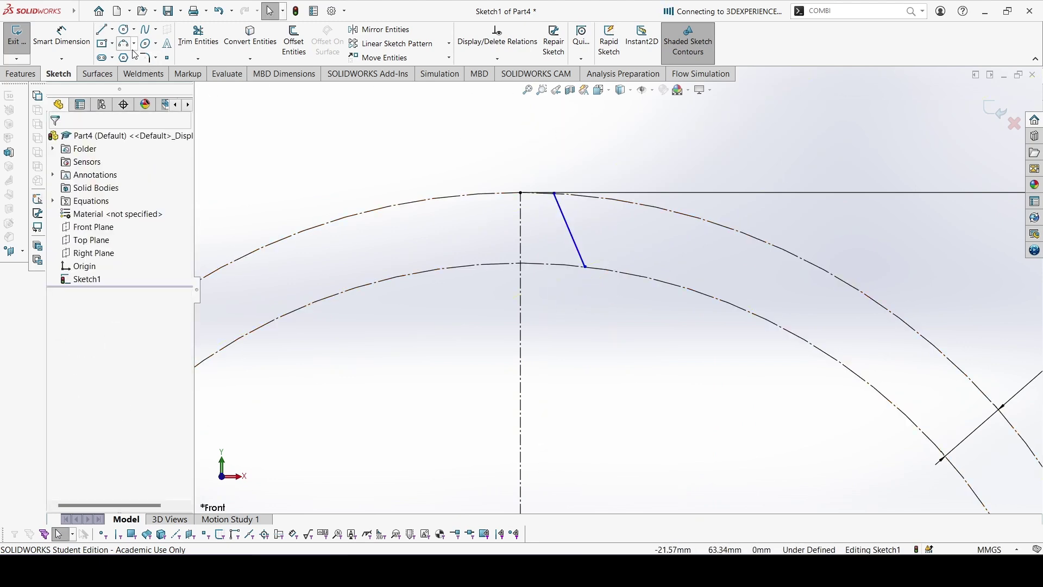
- Add two 3-point arcs following the outer and inner circles from the centerline to the flank
left_click(125, 48)
left_click(521, 193)
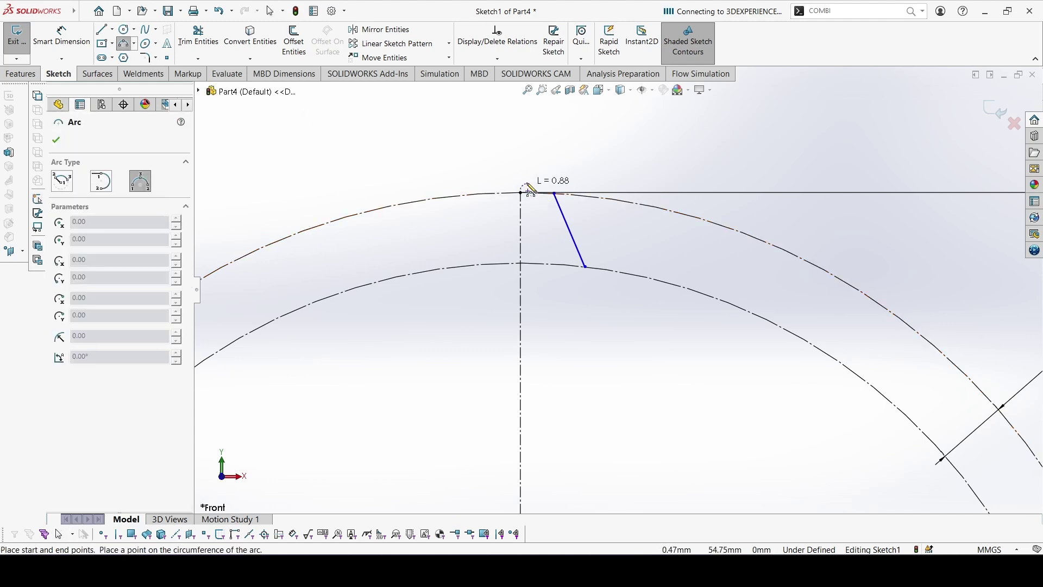
left_click(554, 193)
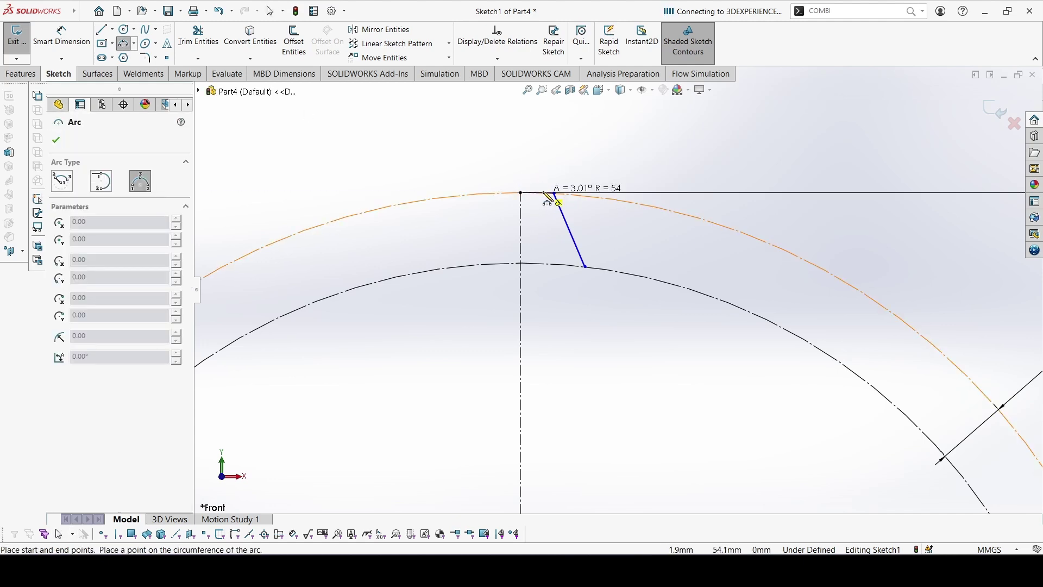
left_click(548, 199)
left_click(521, 264)
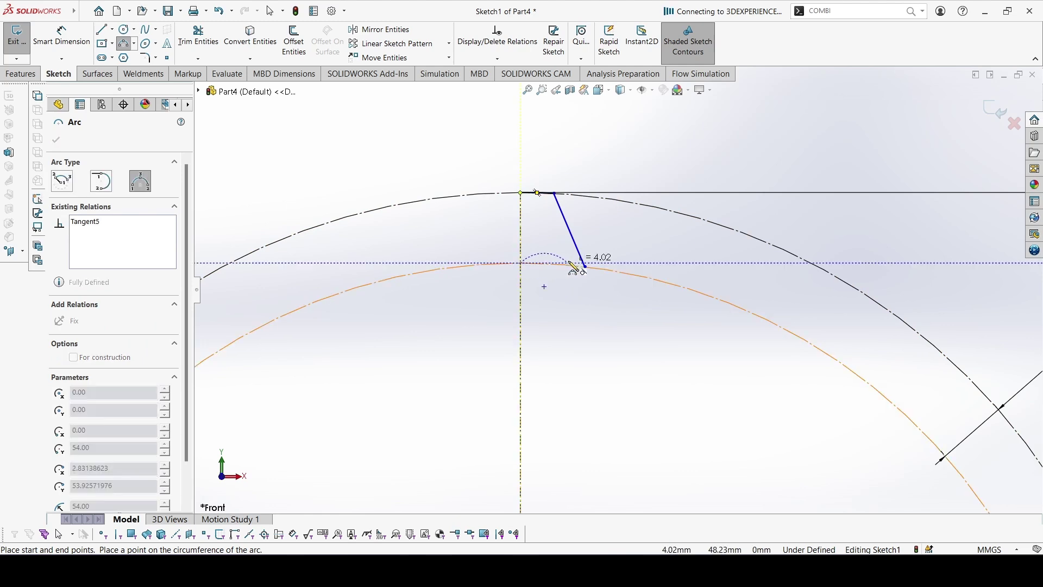
left_click(585, 267)
left_click(565, 291)
key("Escape")
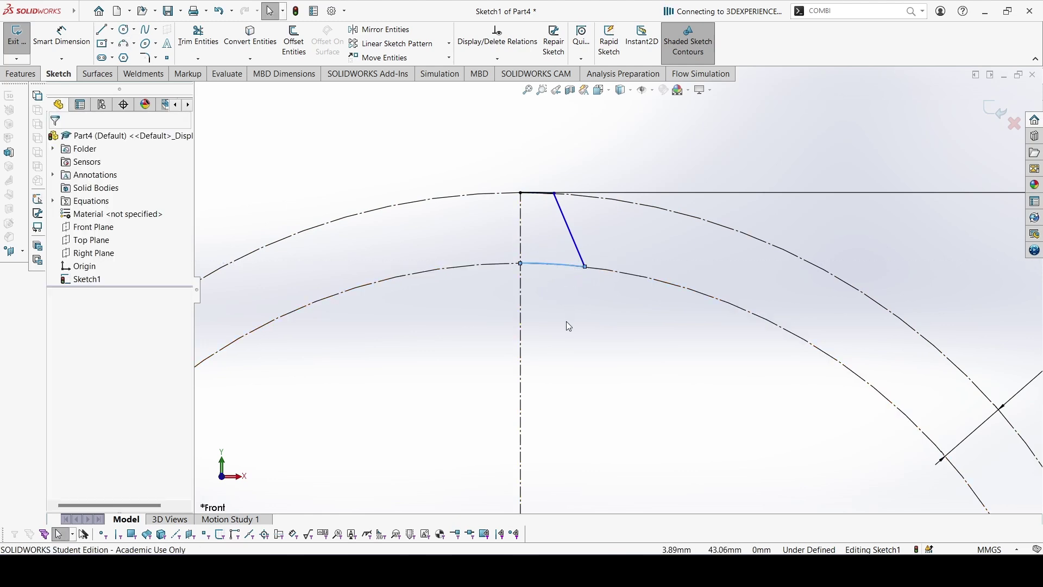
- Dimension the tooth top's half-width as 4 mm from the centerline
key("d")
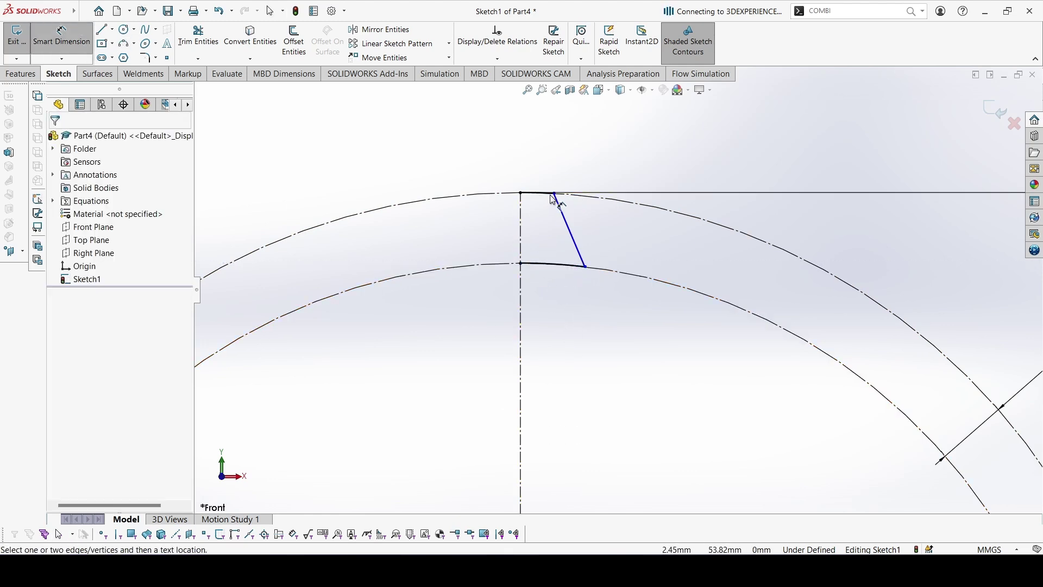
left_click(554, 193)
left_click(522, 233)
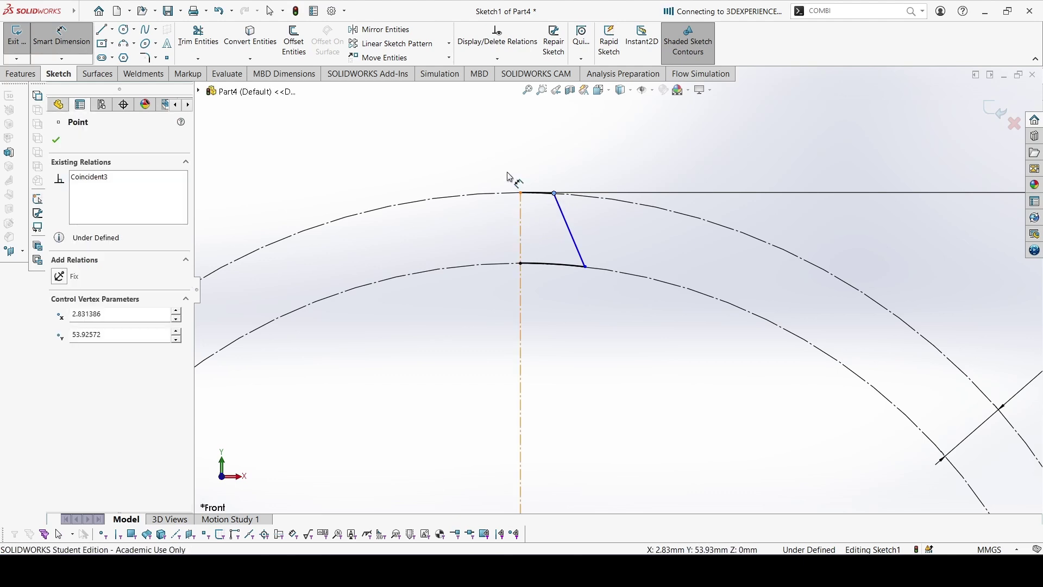
left_click(463, 154)
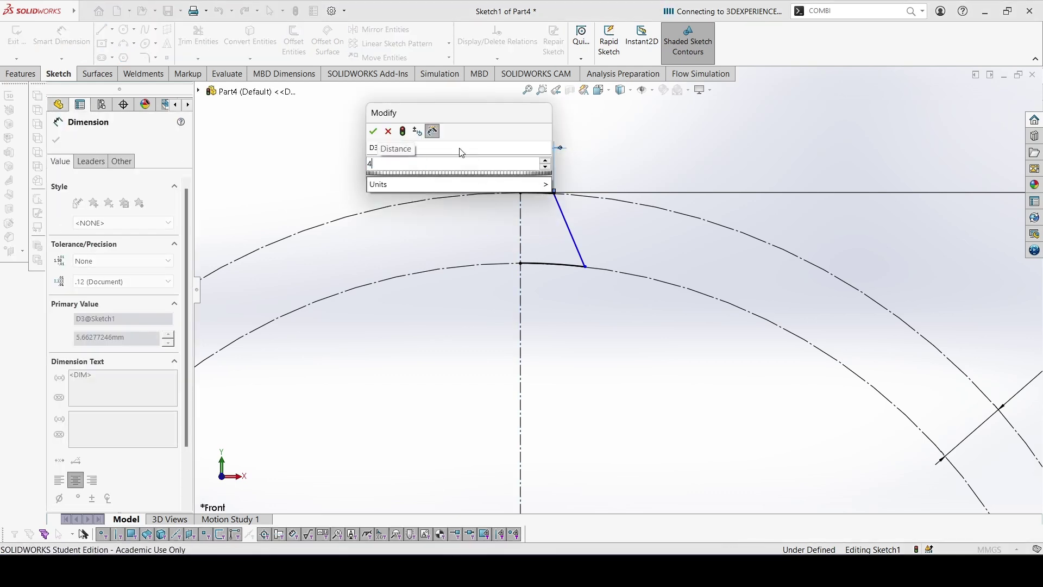
key("Return")
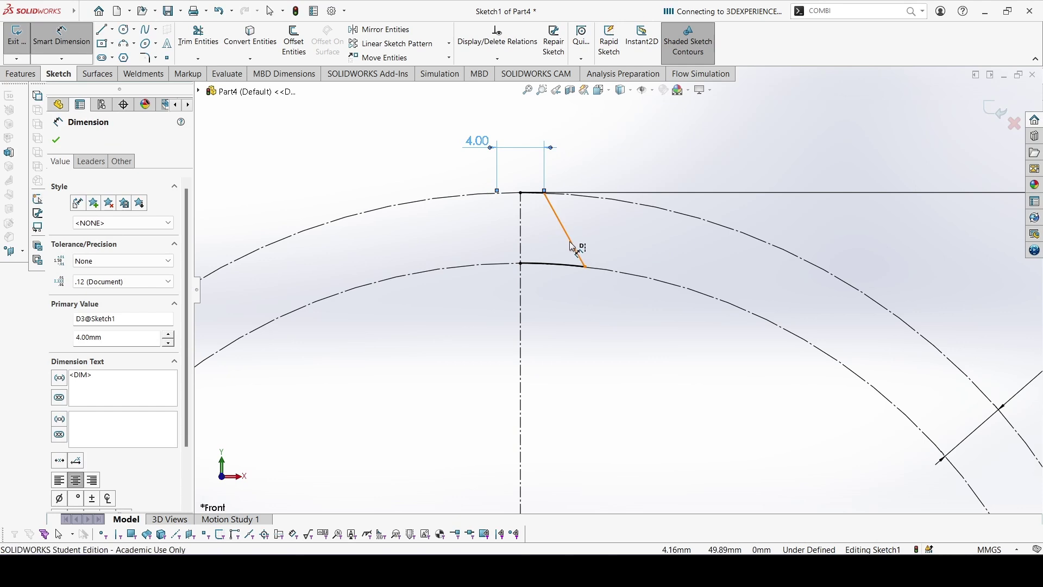
- Set the flank angle to 20° from the centerline
left_click(578, 246)
left_click(522, 315)
left_click(577, 377)
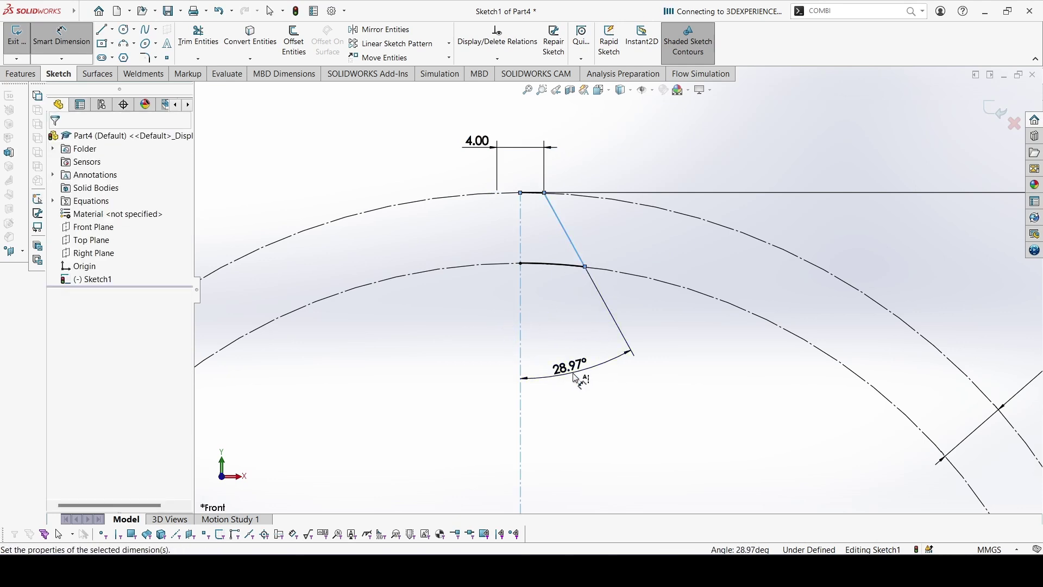
type("20")
key("Return")
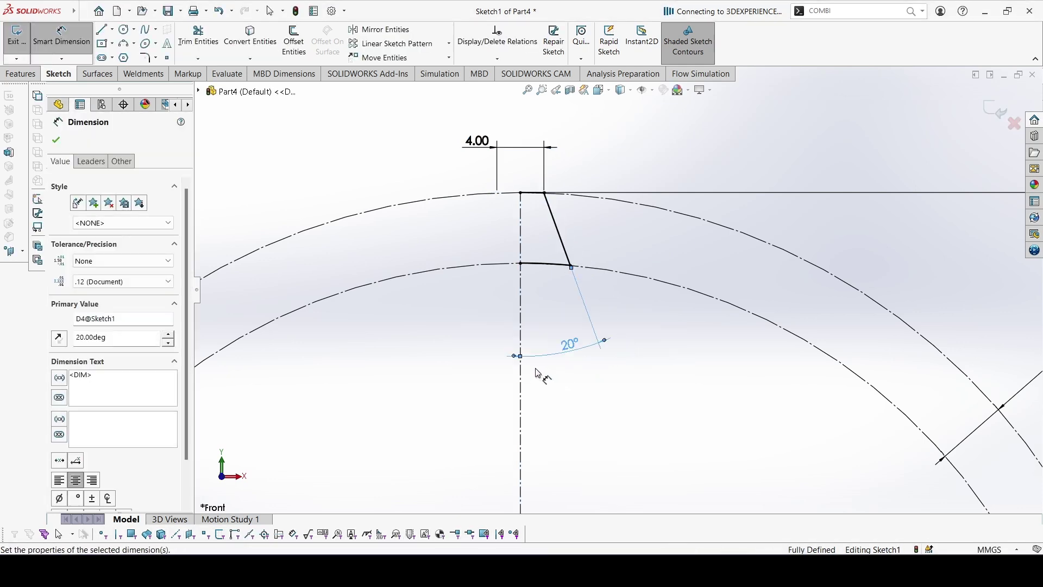
key("Escape")
left_click_drag(478, 175, 594, 289)
- Undo the stray change and mirror the half-tooth about the centerline into a full tooth
key("Escape")
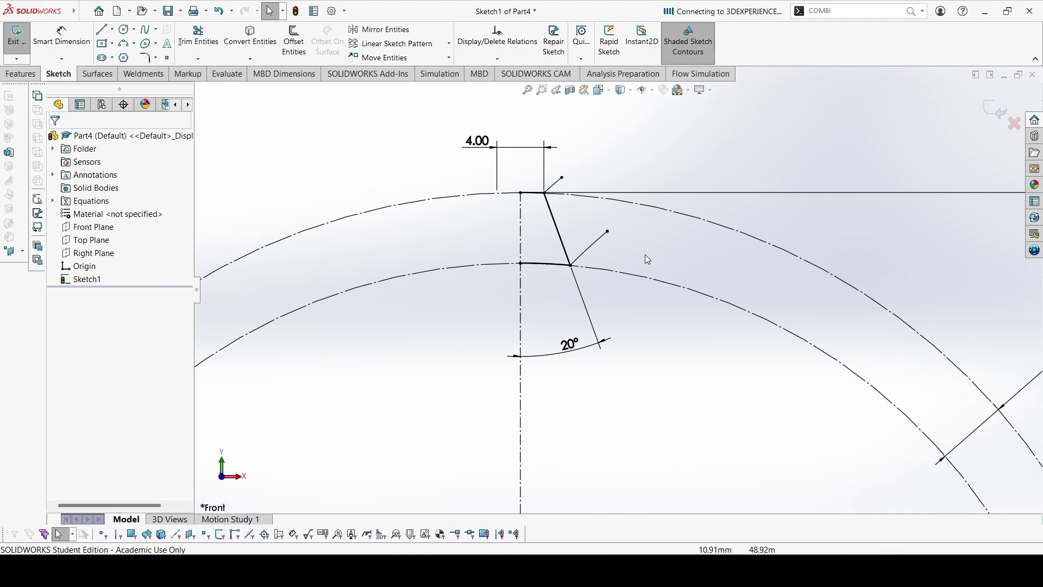
key("ctrl+z")
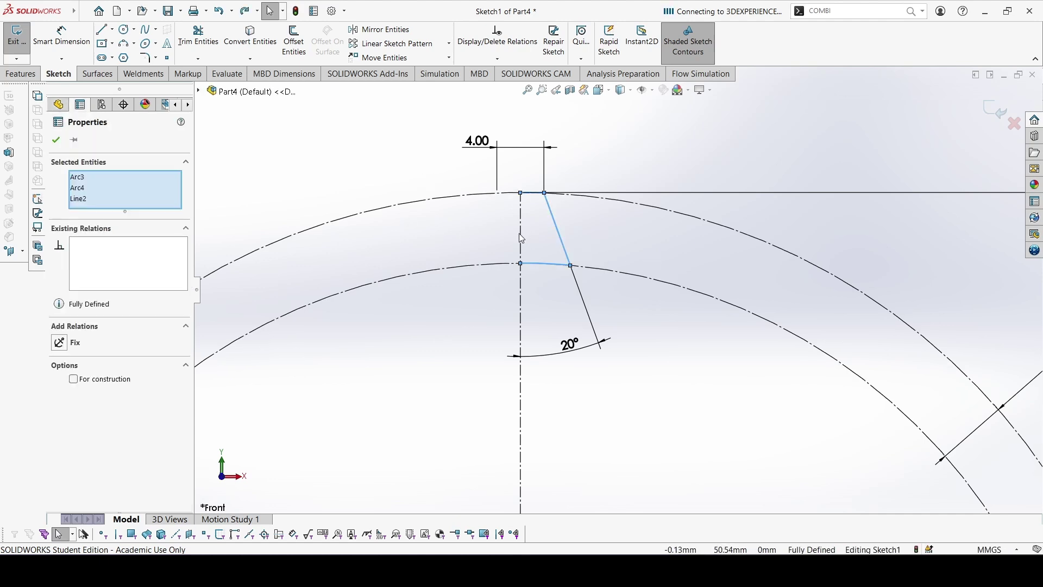
left_click(522, 236, "ctrl")
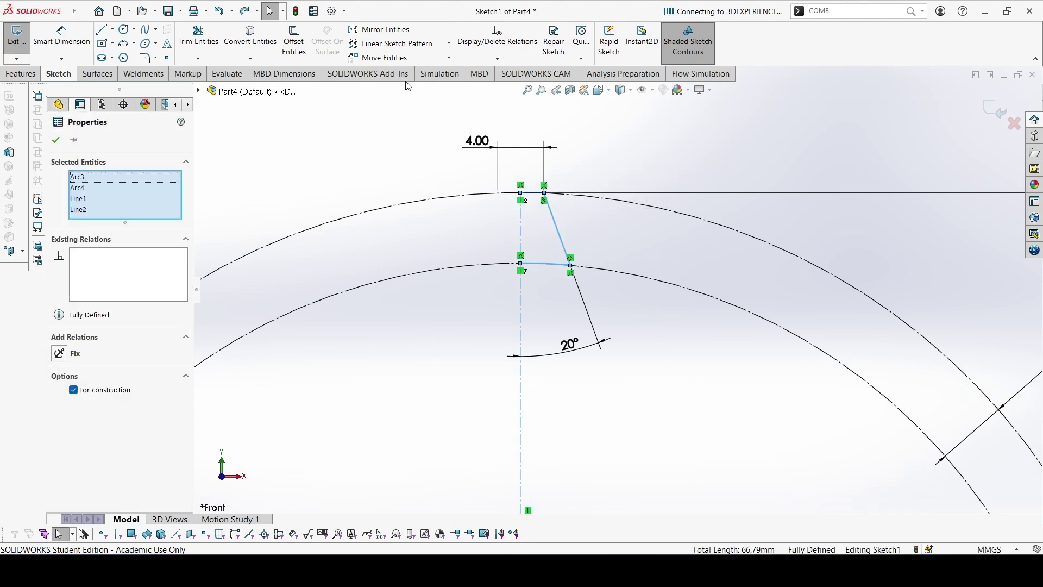
left_click(407, 33)
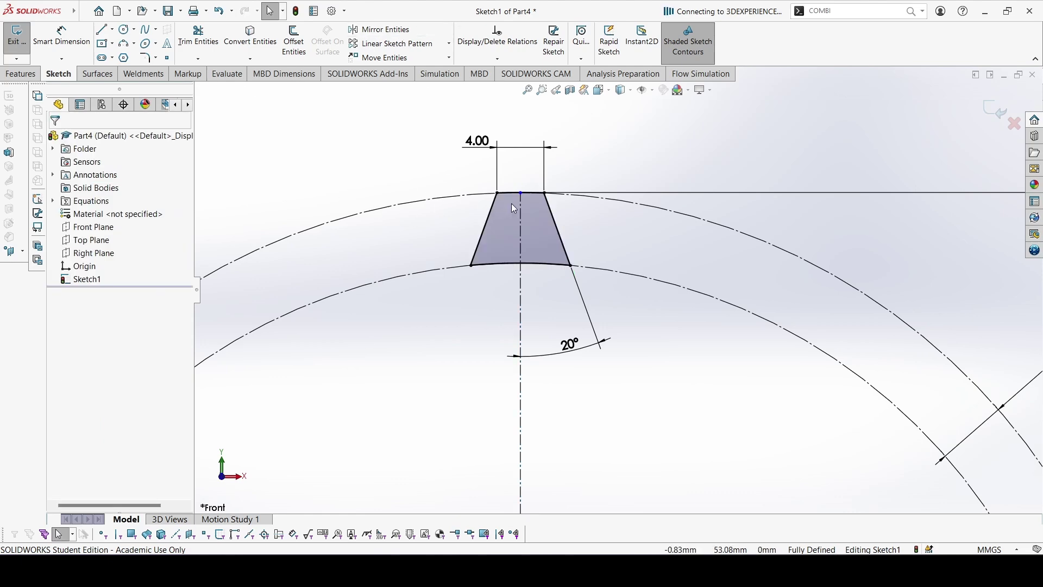
- Circularly pattern the tooth outline into 24 equally spaced instances
left_click_drag(521, 194, 519, 202)
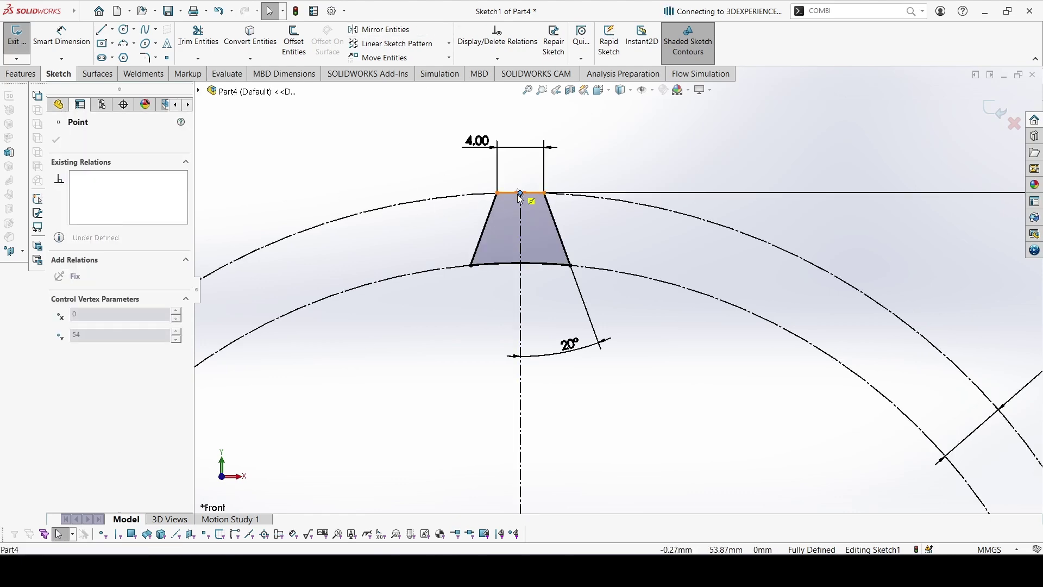
left_click(598, 239)
scroll(597, 299, "up", 5)
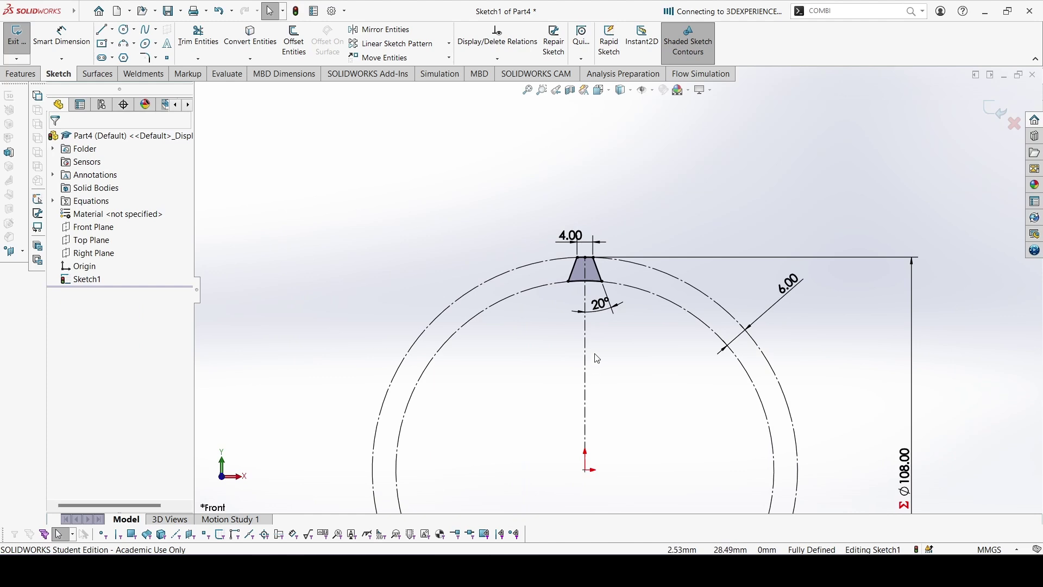
left_click_drag(537, 226, 622, 312)
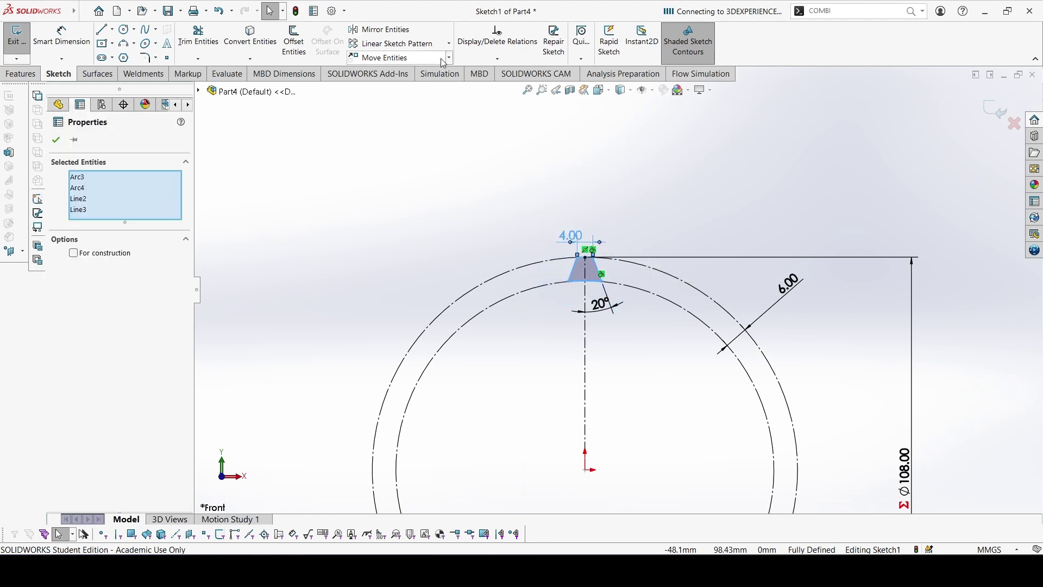
left_click(450, 43)
left_click(413, 70)
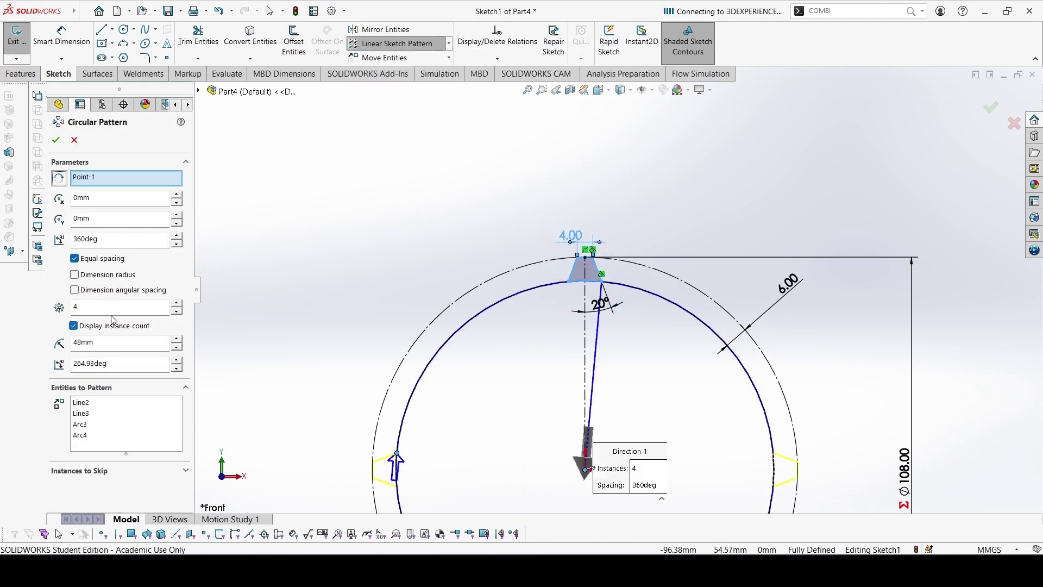
left_click_drag(108, 309, 3, 306)
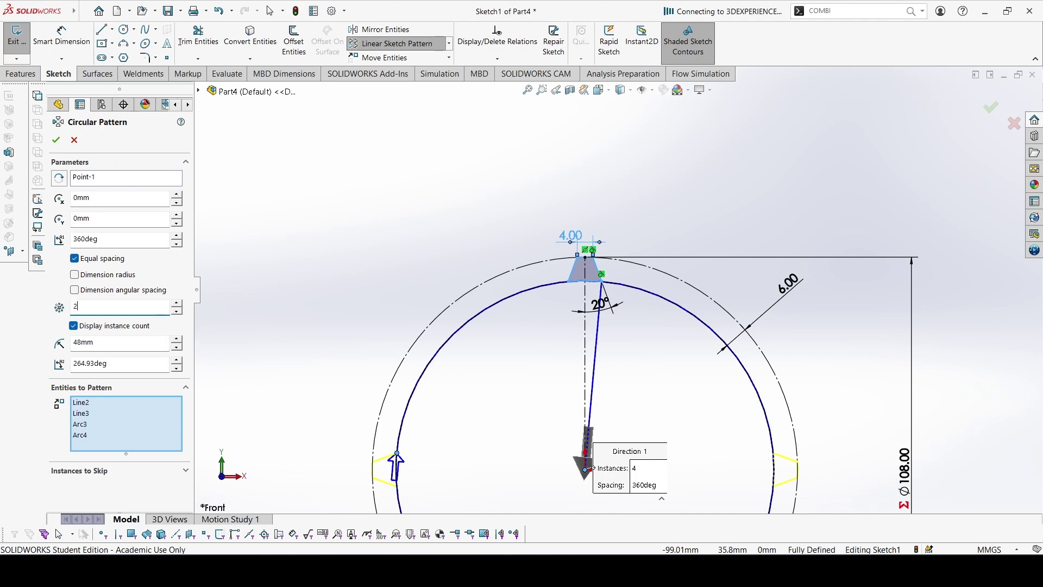
type("24")
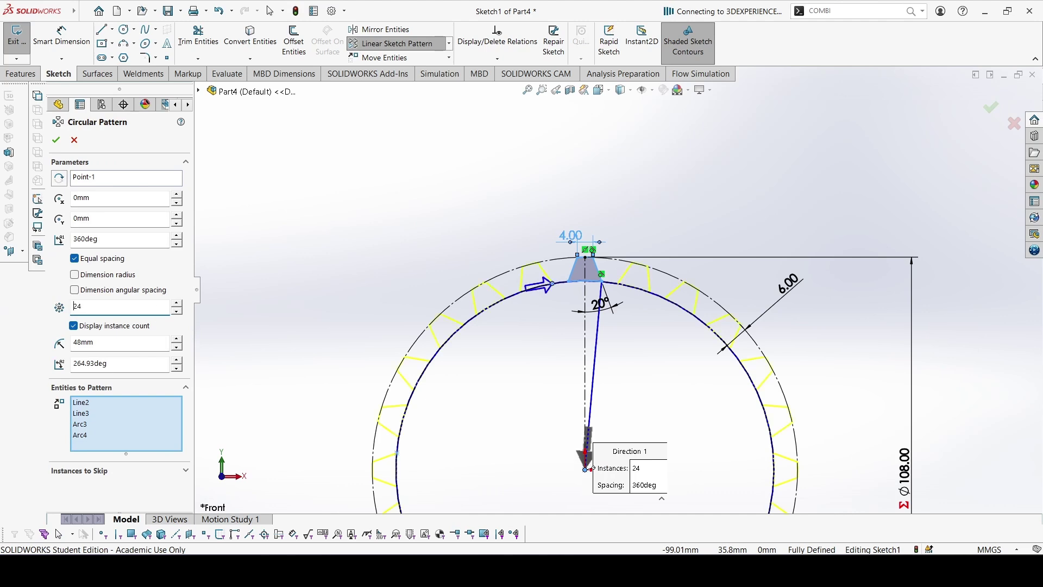
left_click(56, 141)
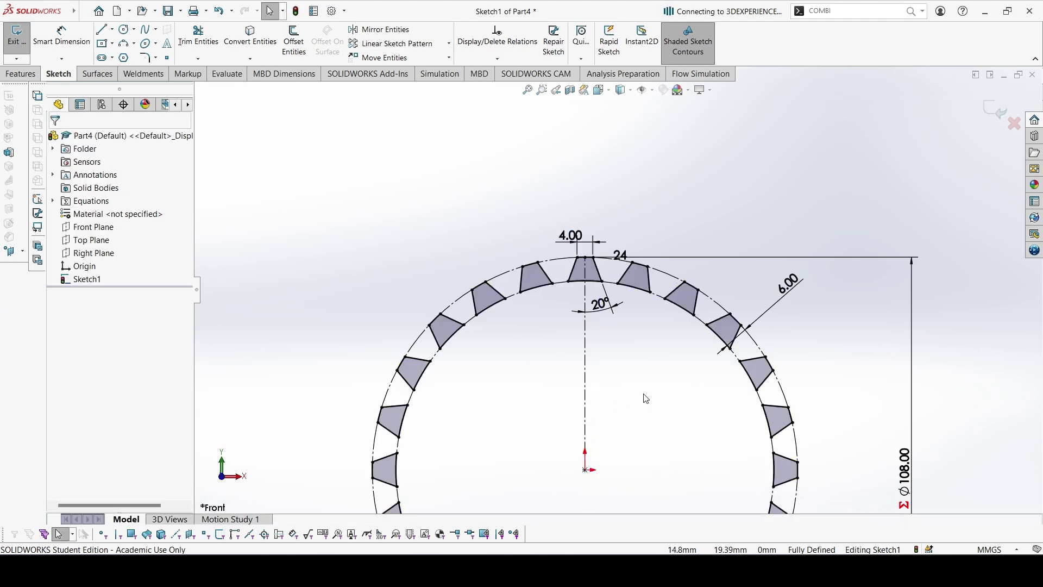
left_click_drag(628, 260, 643, 224)
- Link the 24 tooth count to global variable B with =B
double_click(644, 223)
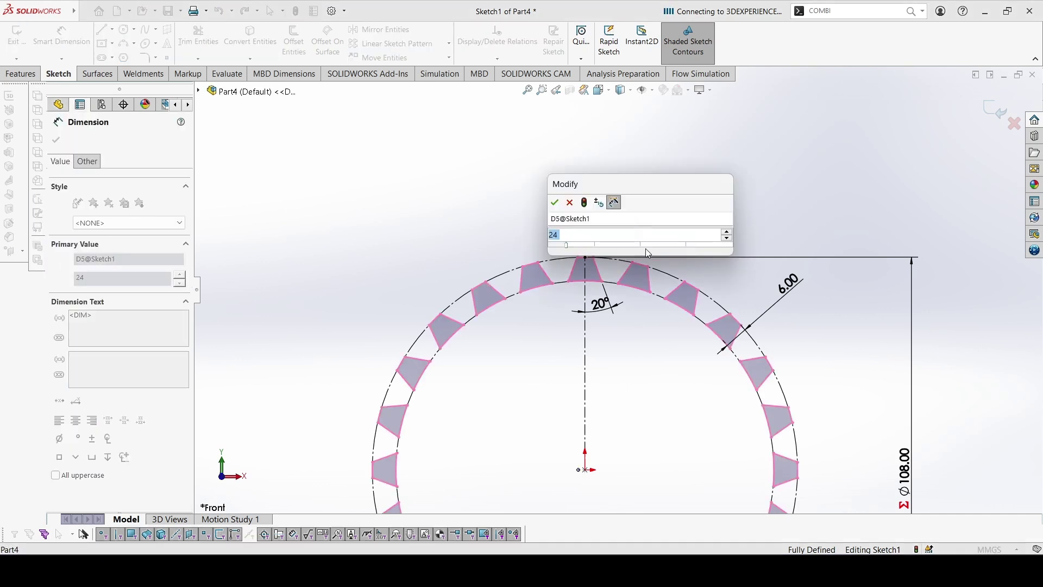
type("=")
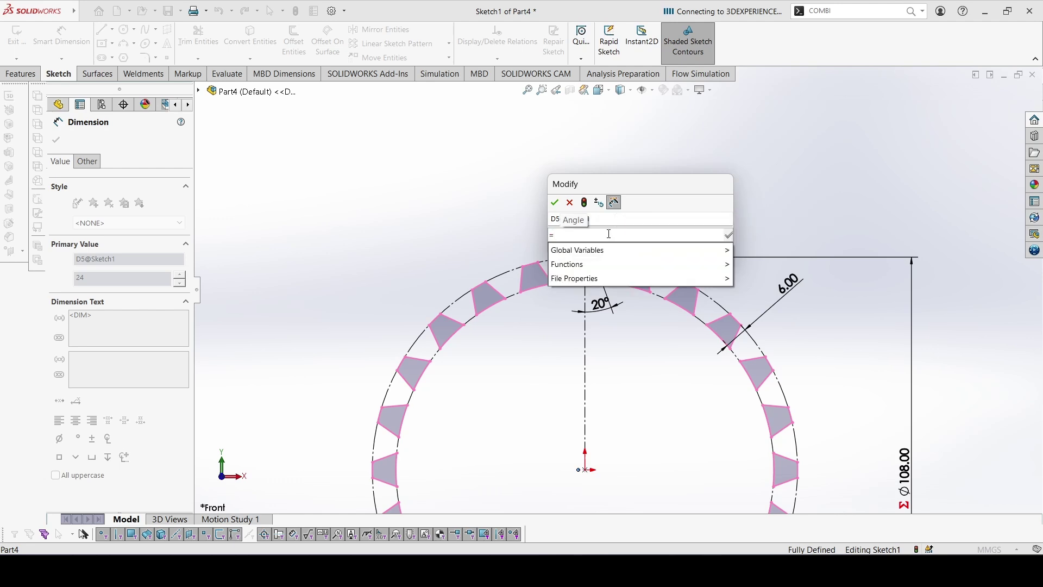
type("B")
left_click(600, 250)
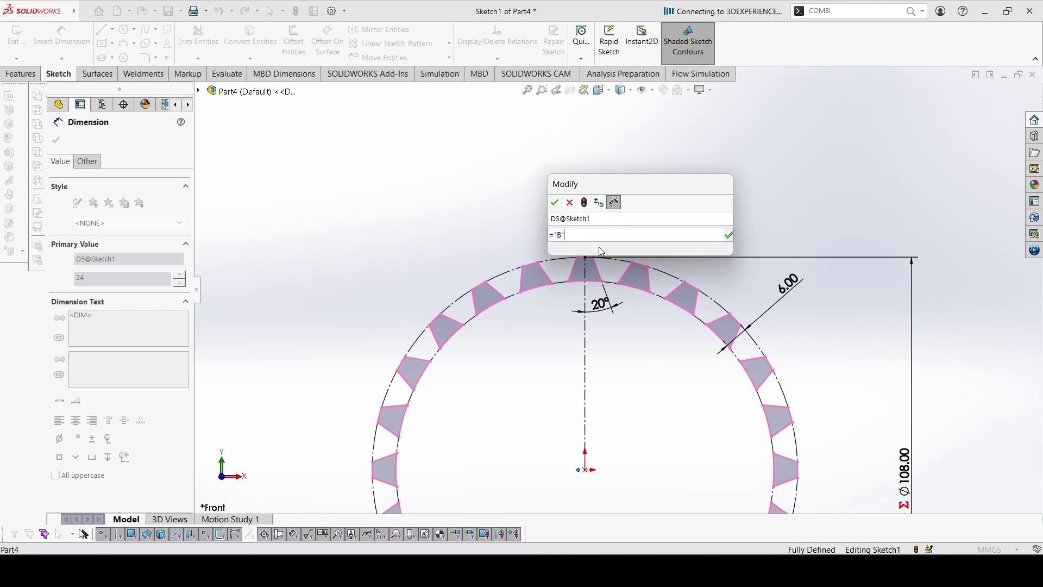
left_click(555, 202)
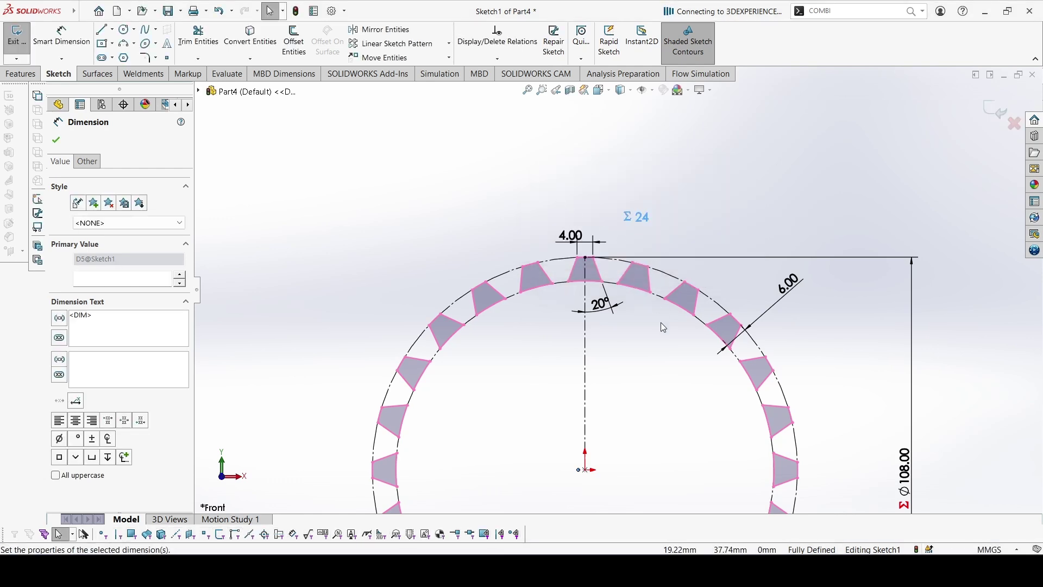
- Extrude the tooth sketch 14 mm mid-plane into solid teeth
scroll(661, 322, "up", 2)
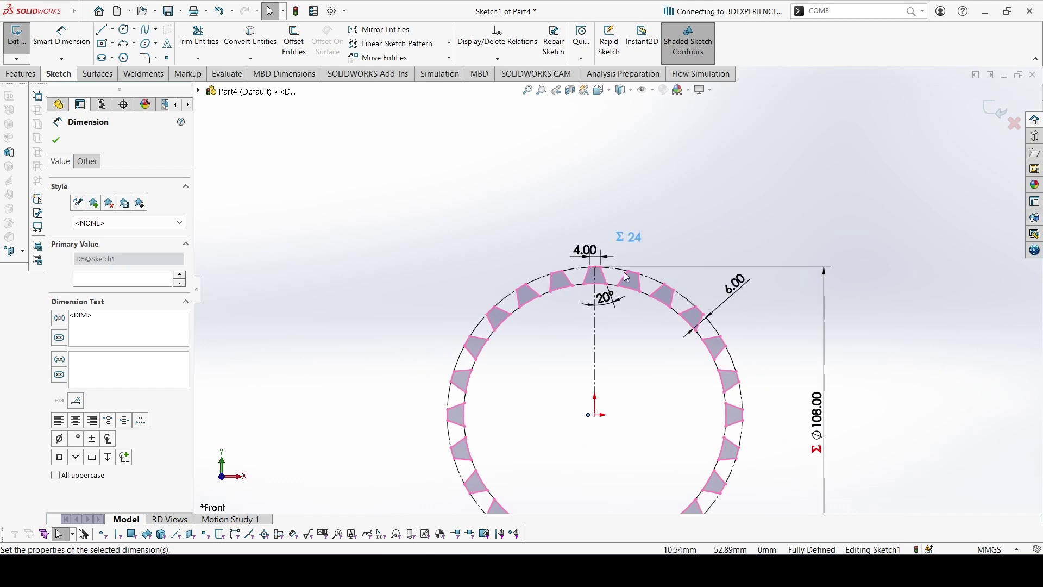
left_click(887, 384)
scroll(609, 471, "up", 2)
scroll(608, 471, "down", 1)
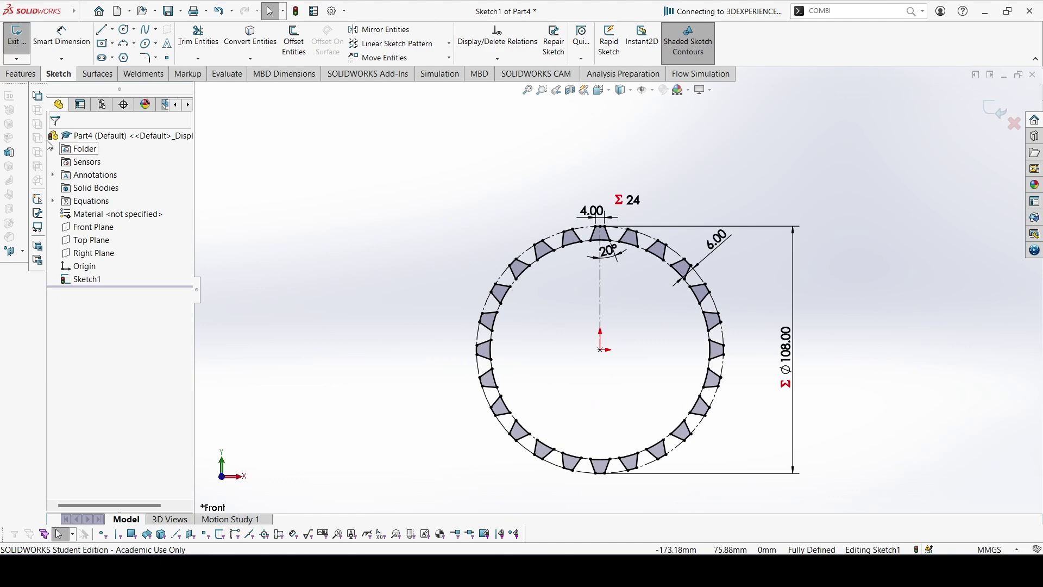
left_click(20, 74)
left_click(23, 41)
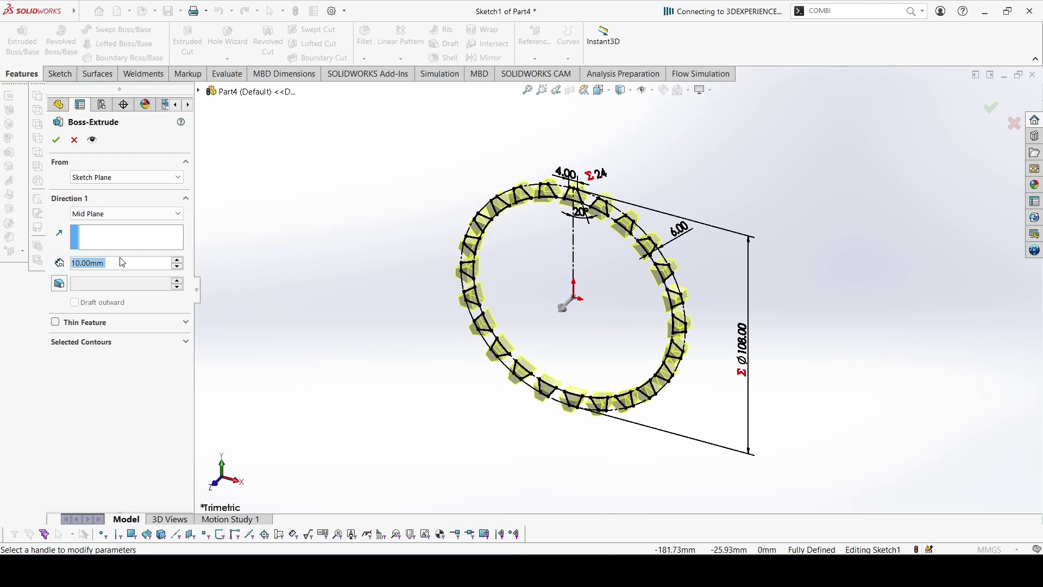
type("14")
key("Return")
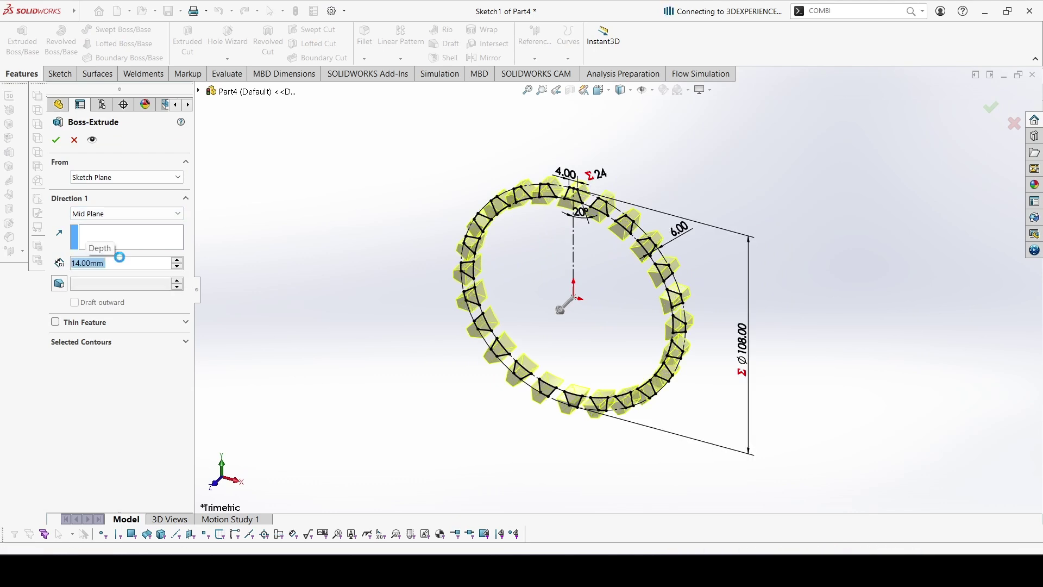
left_click(94, 227)
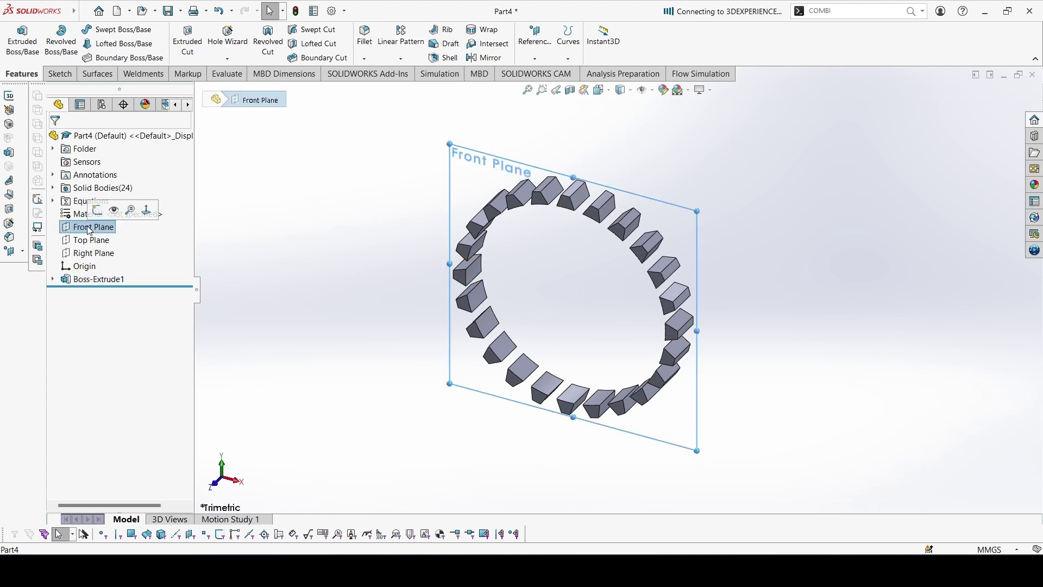
- Convert a root arc edge into the sketch and extend it into a full root circle
left_click(101, 216)
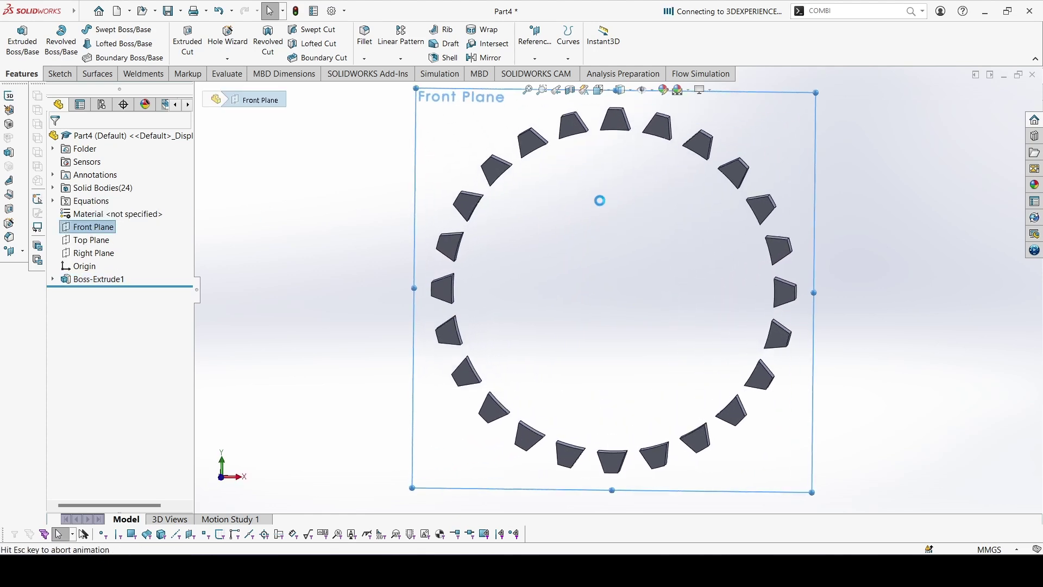
left_click(500, 172)
left_click(252, 44)
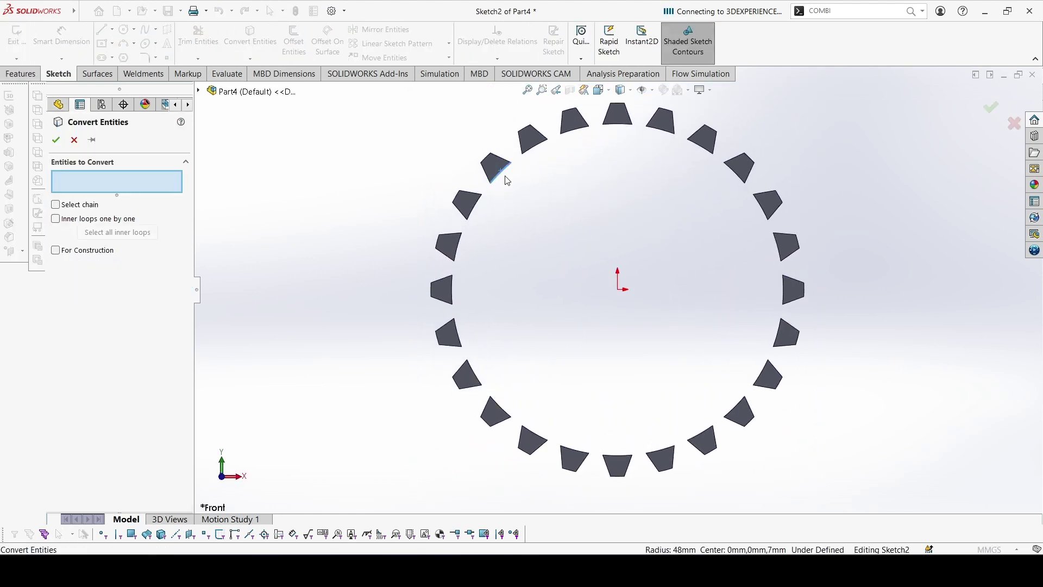
left_click(507, 173)
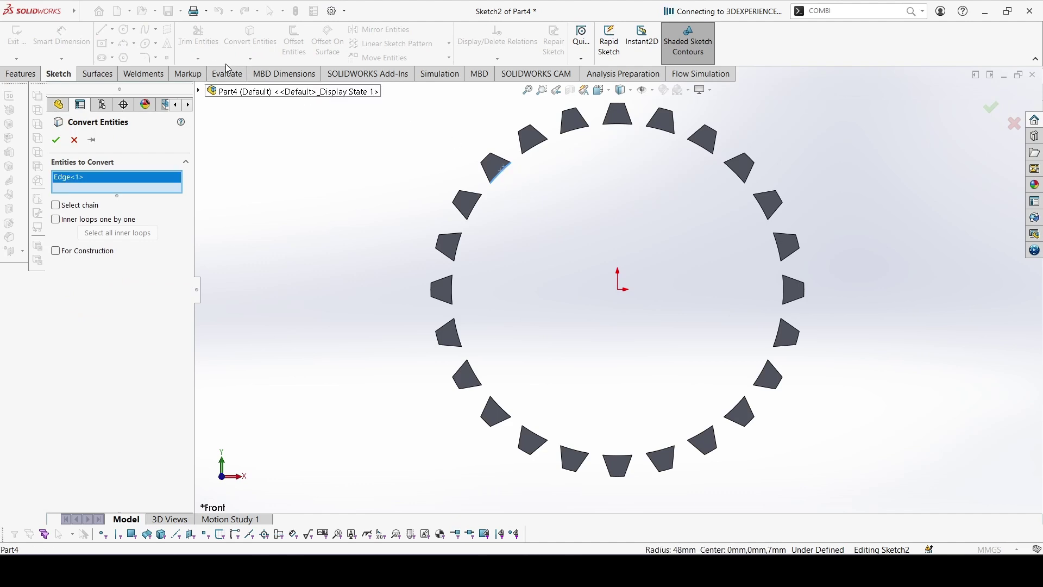
left_click(56, 142)
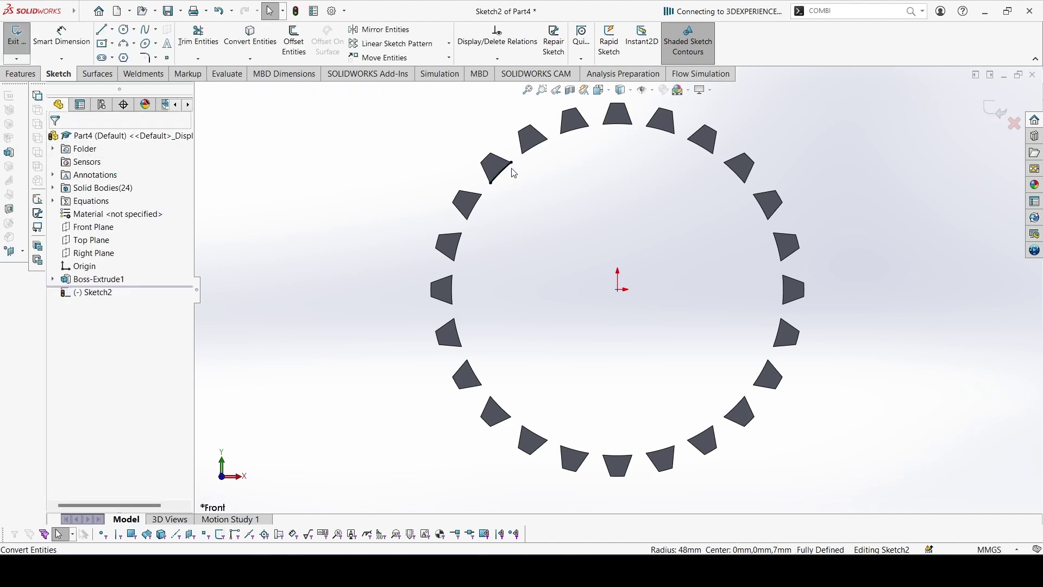
mouse_move(512, 168)
left_mouse_down()
mouse_move(591, 158)
mouse_move(682, 302)
mouse_move(533, 302)
mouse_move(487, 206)
mouse_move(490, 184)
left_mouse_up()
left_click(359, 205)
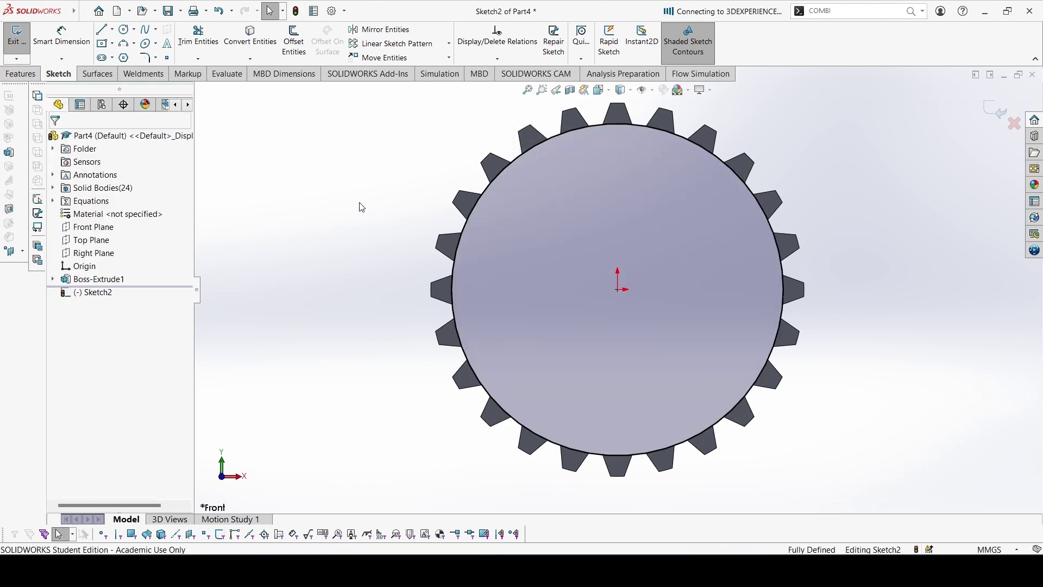
- Draw three concentric circles at the origin: a large rim circle, a hub circle and a bore circle
left_click(128, 34)
key("Escape")
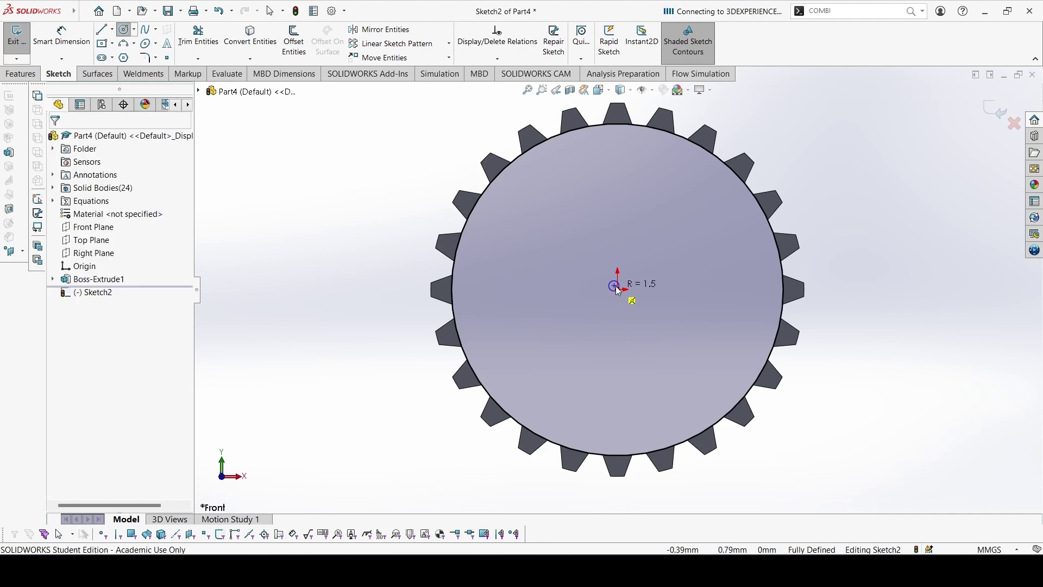
left_click(128, 12)
left_click(320, 152)
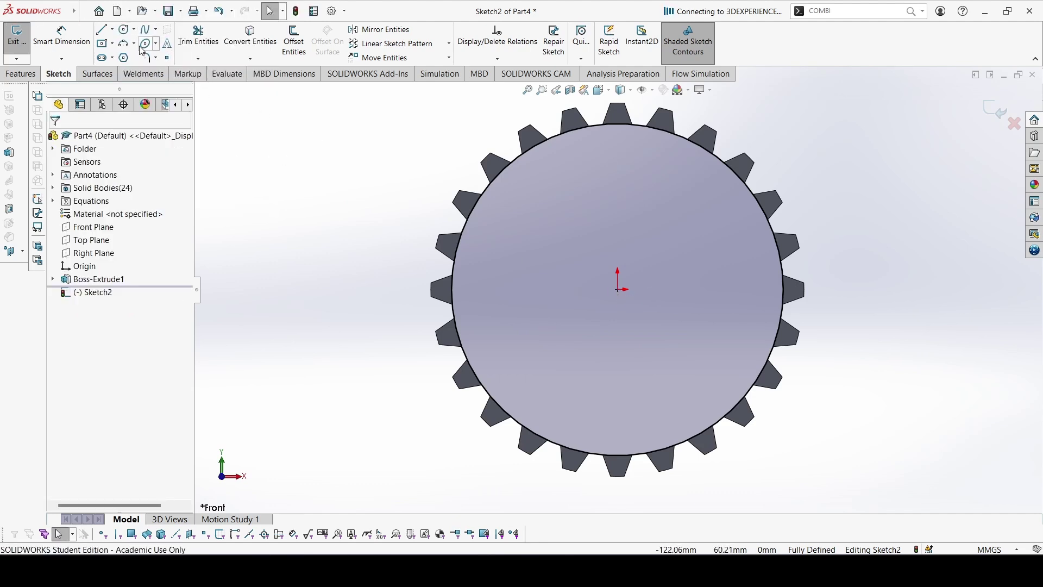
left_click(123, 29)
left_click(618, 288)
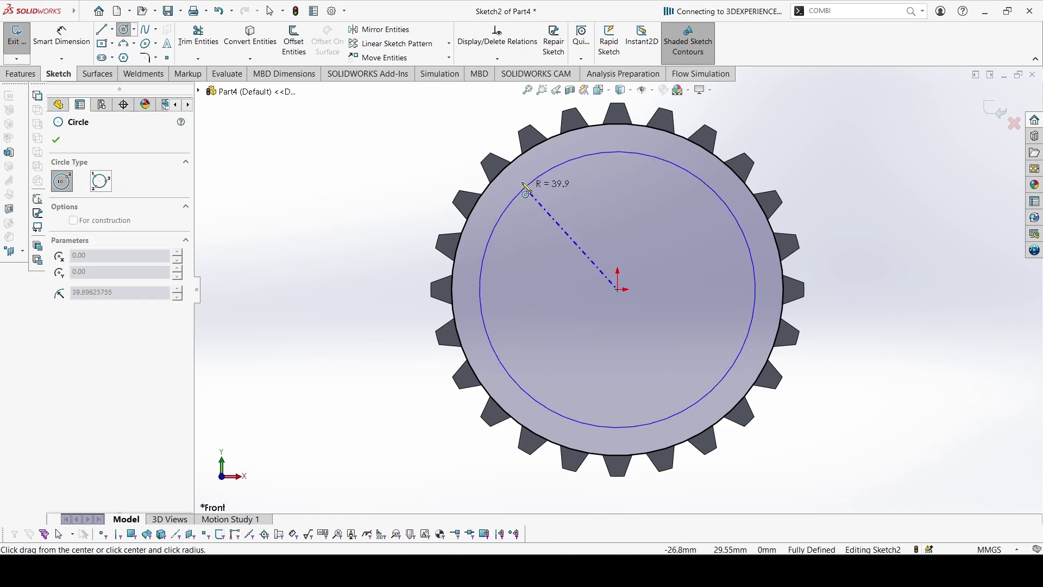
left_click(526, 180)
left_click(619, 288)
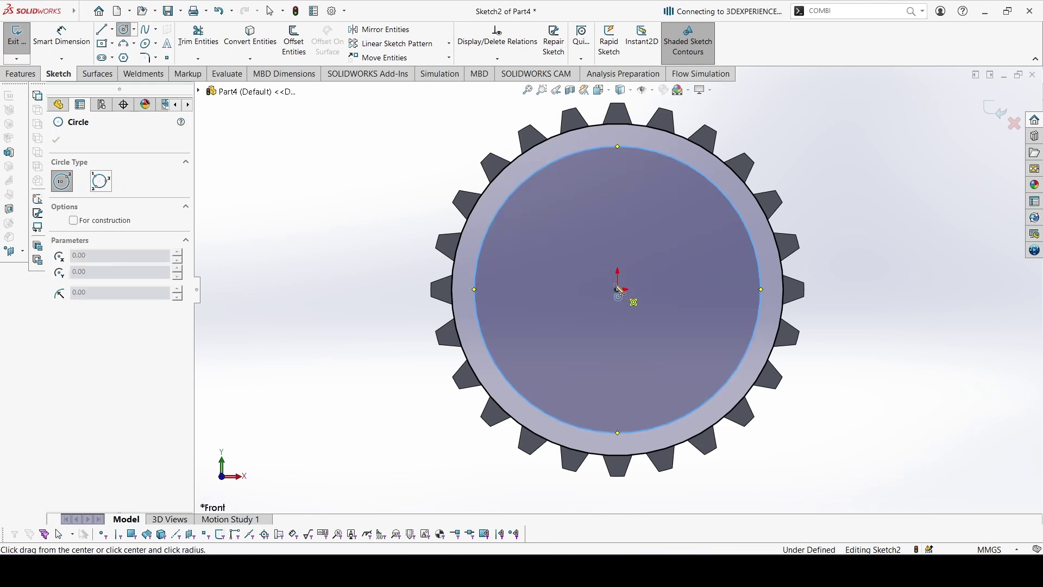
left_click(584, 245)
left_click(618, 289)
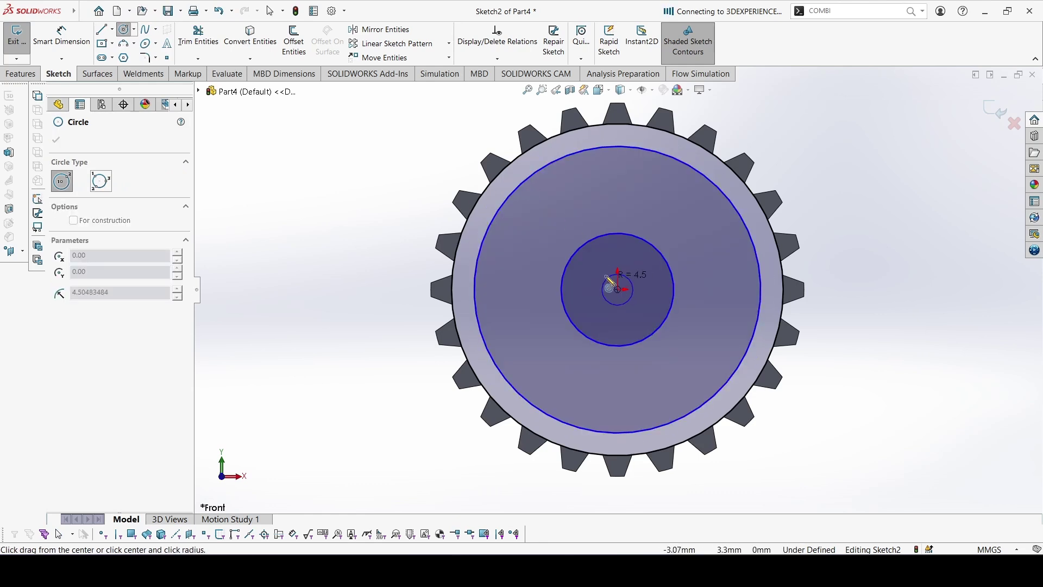
left_click(598, 263)
- Dimension the large circle 6.50 mm inside the gear's root edge
right_click_drag(849, 379, 808, 188)
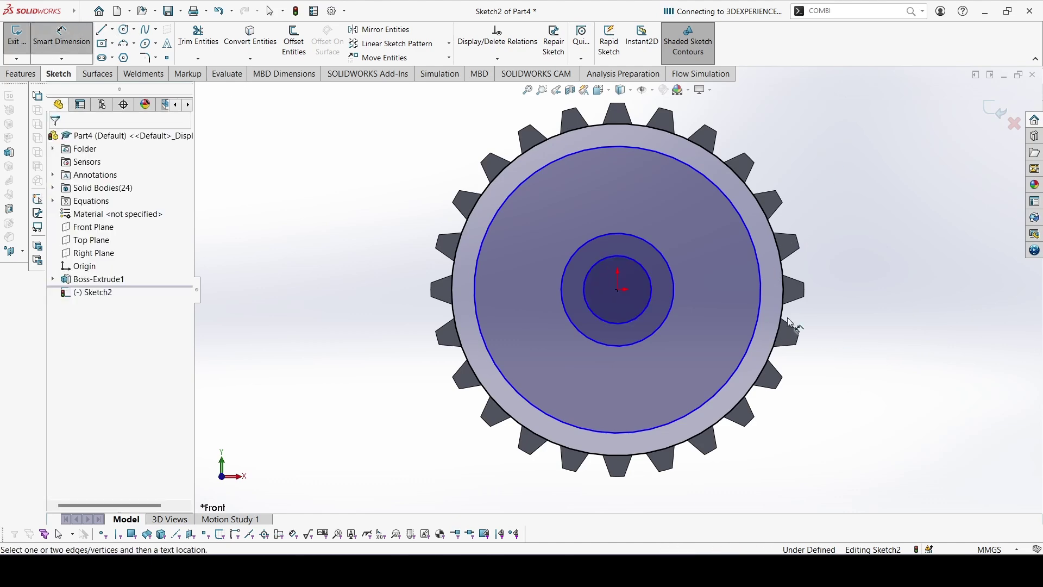
scroll(805, 388, "down", 1)
left_click(735, 314)
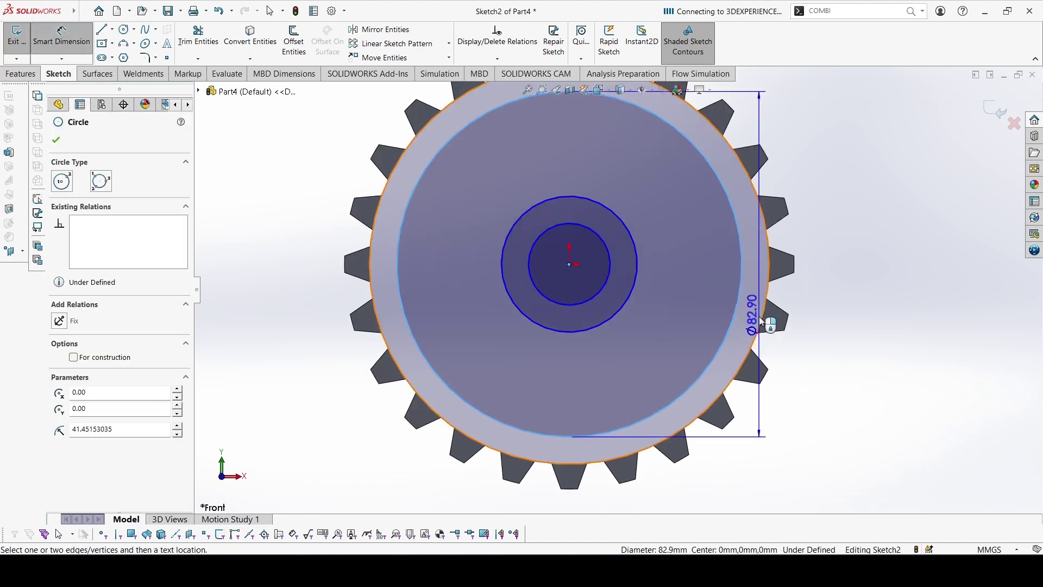
left_click(762, 314)
left_click(841, 285)
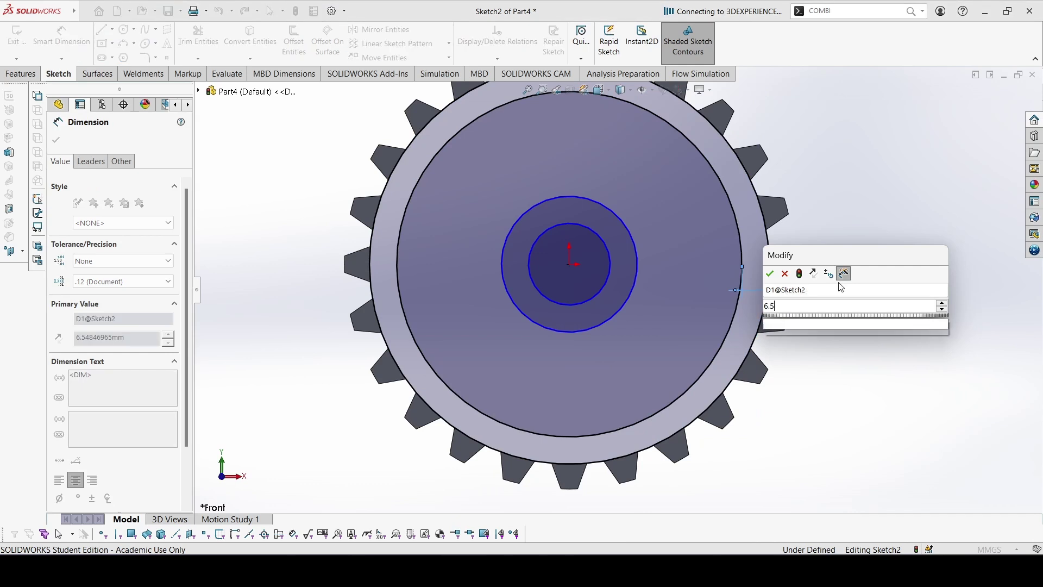
key("Return")
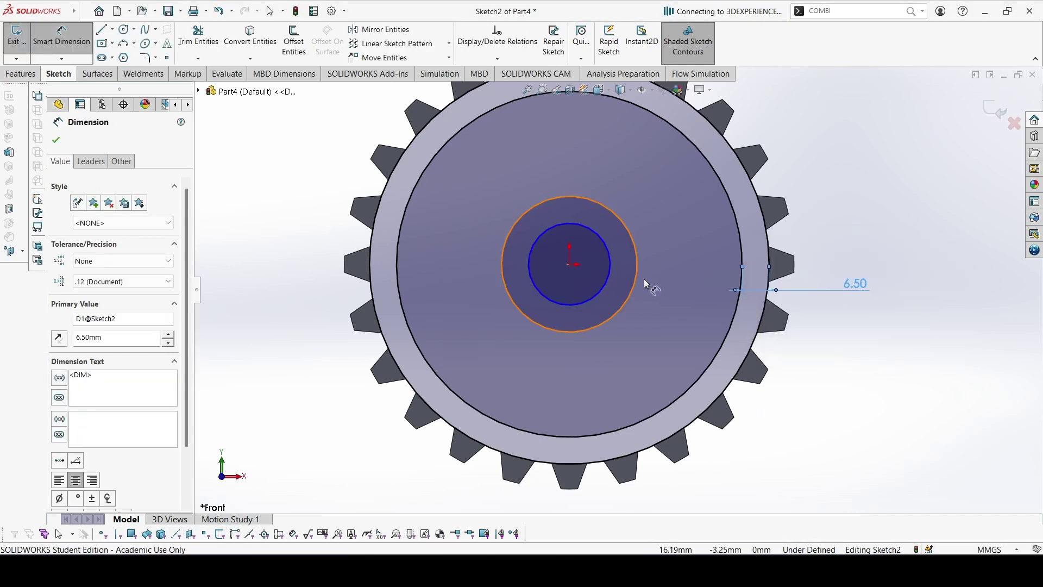
- Dimension the hub circle at Ø28 and the bore circle at Ø16
left_click(639, 279)
left_click(668, 292)
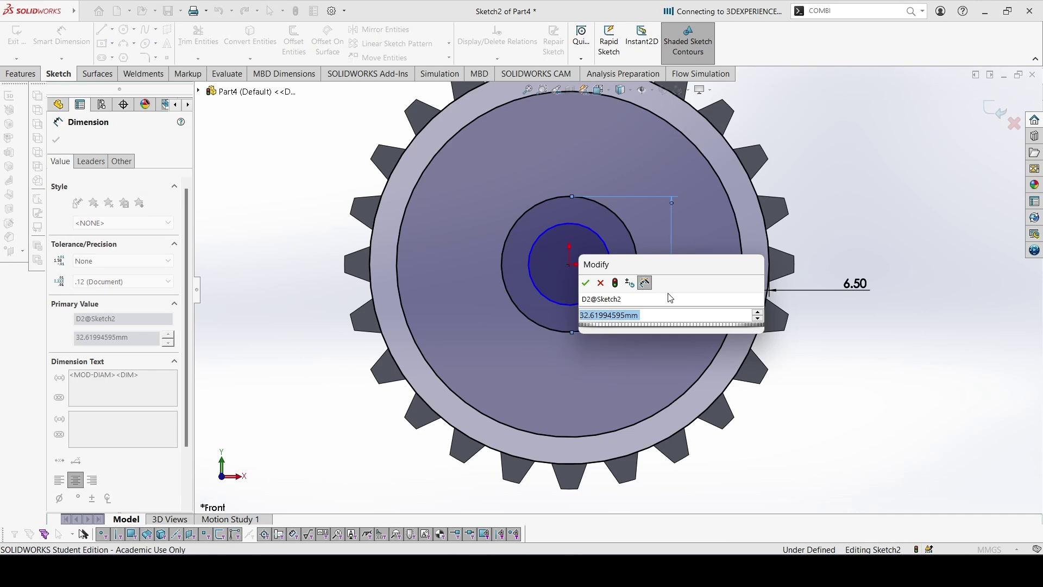
type("28")
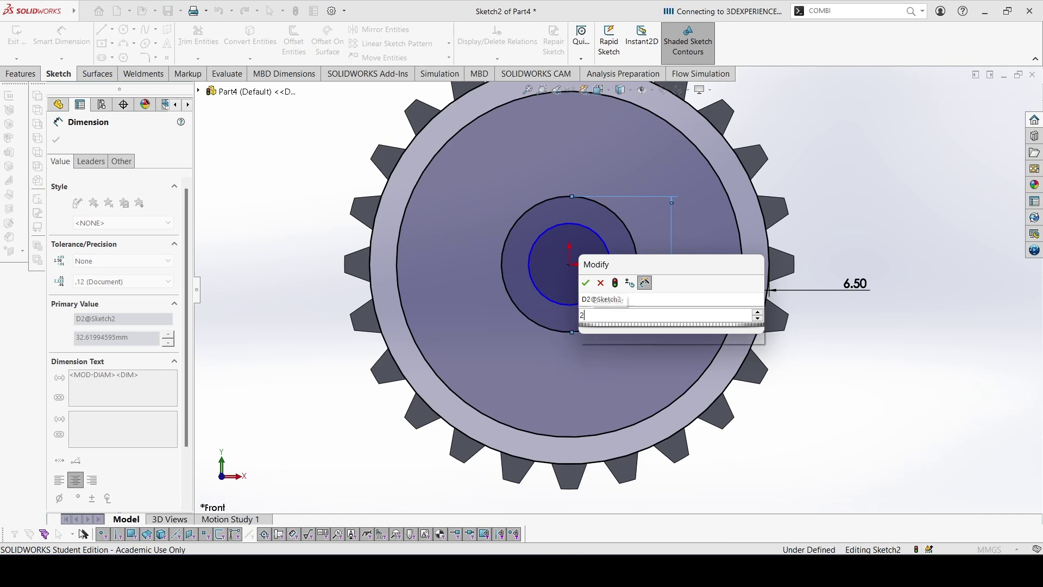
key("Return")
left_click(608, 284)
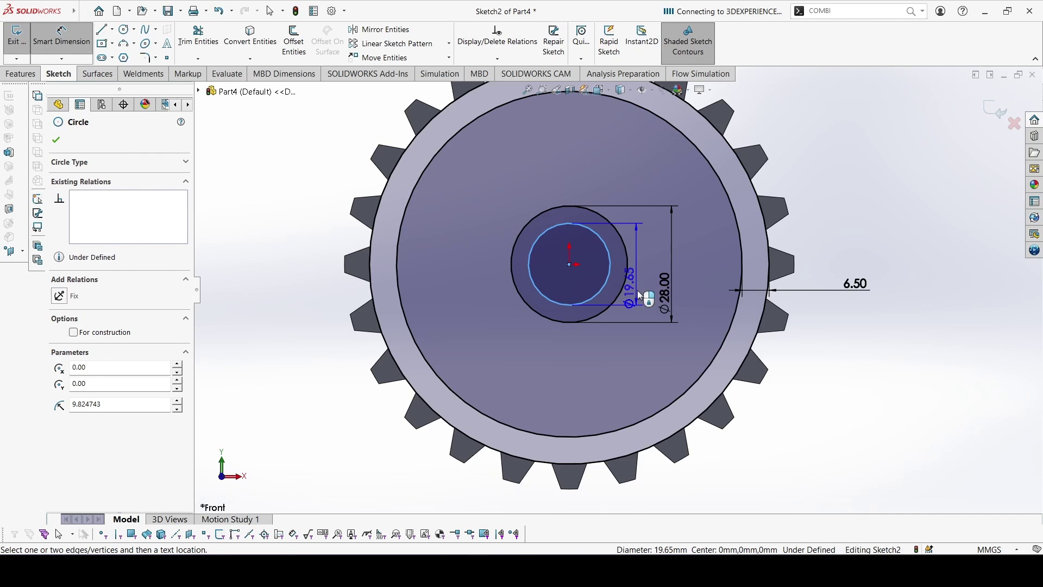
left_click(641, 293)
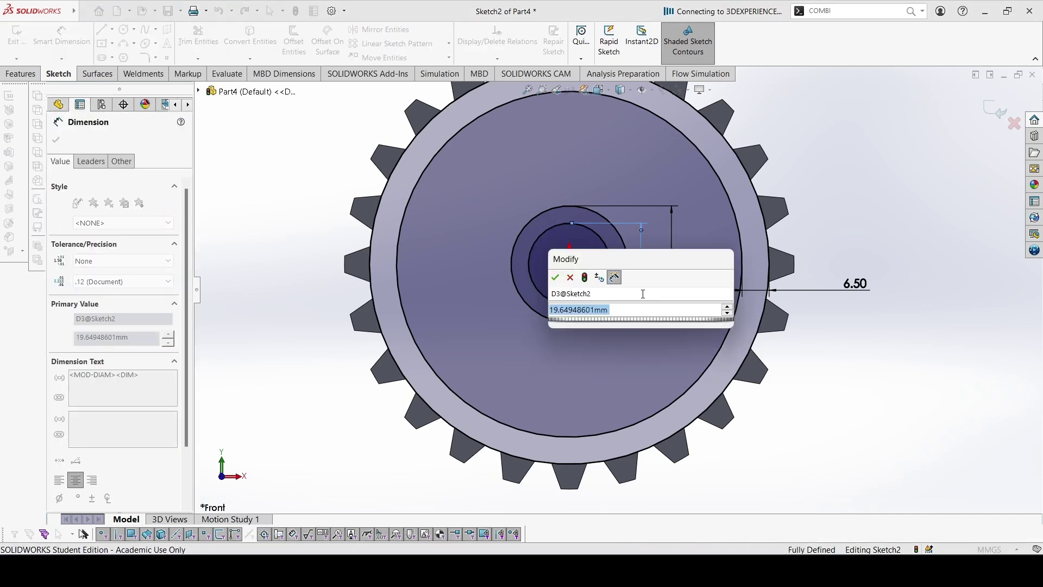
type("16")
key("Return")
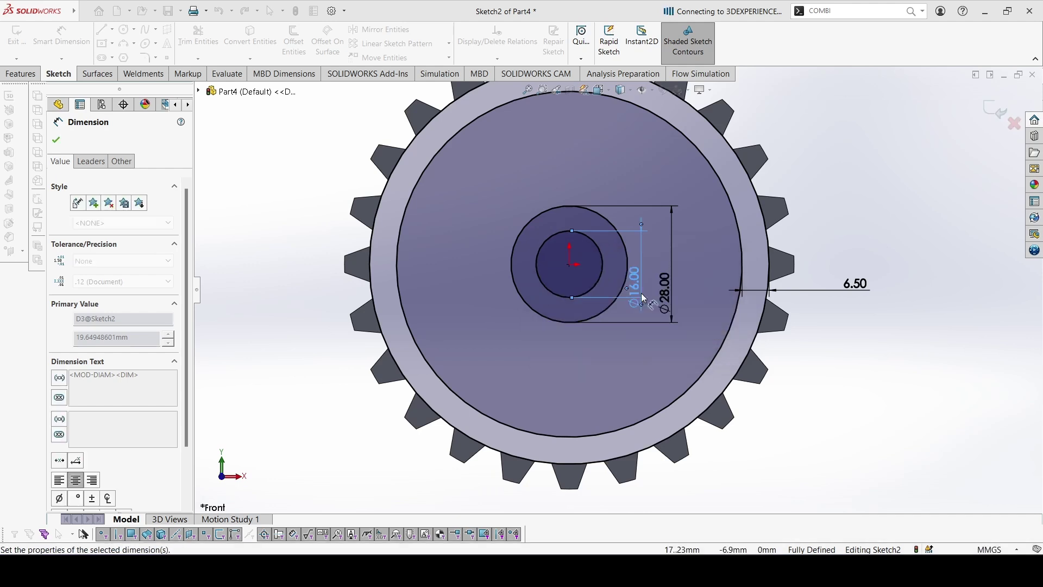
- Draw a keyway rectangle above the bore and dimension its width to 3.00 mm
left_click(103, 44)
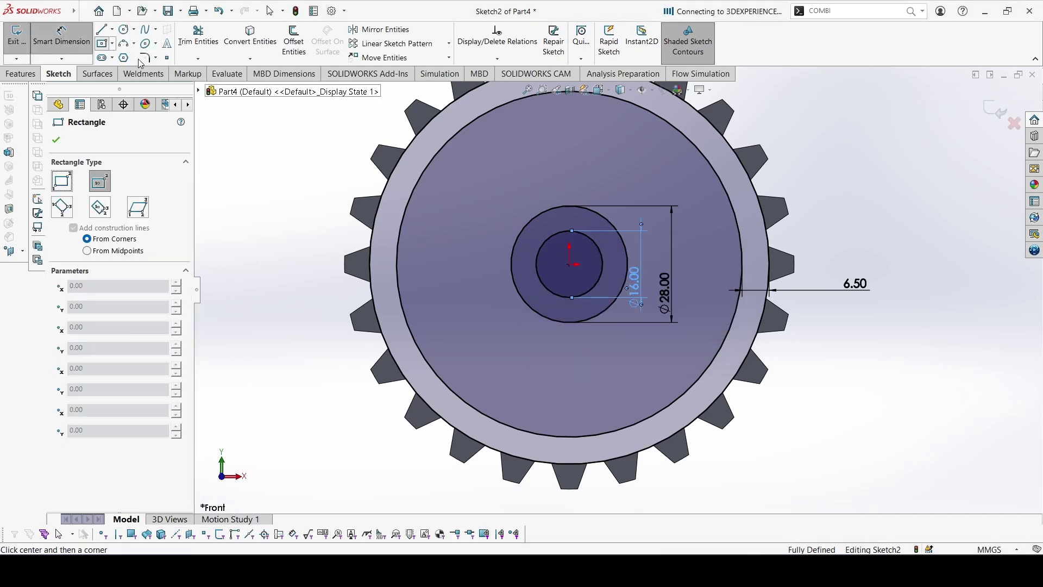
scroll(581, 247, "down", 3)
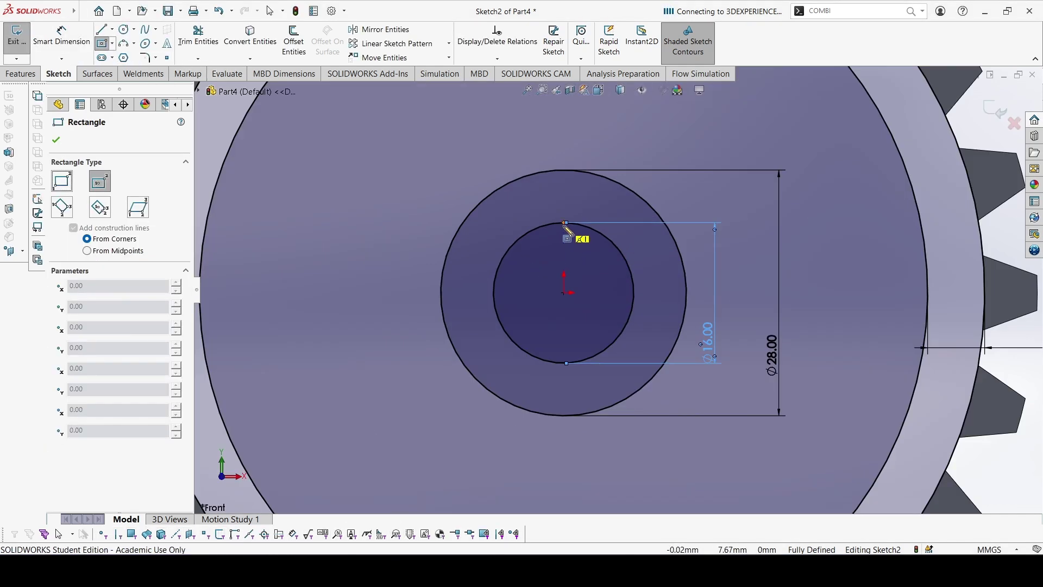
left_click_drag(576, 243, 552, 201)
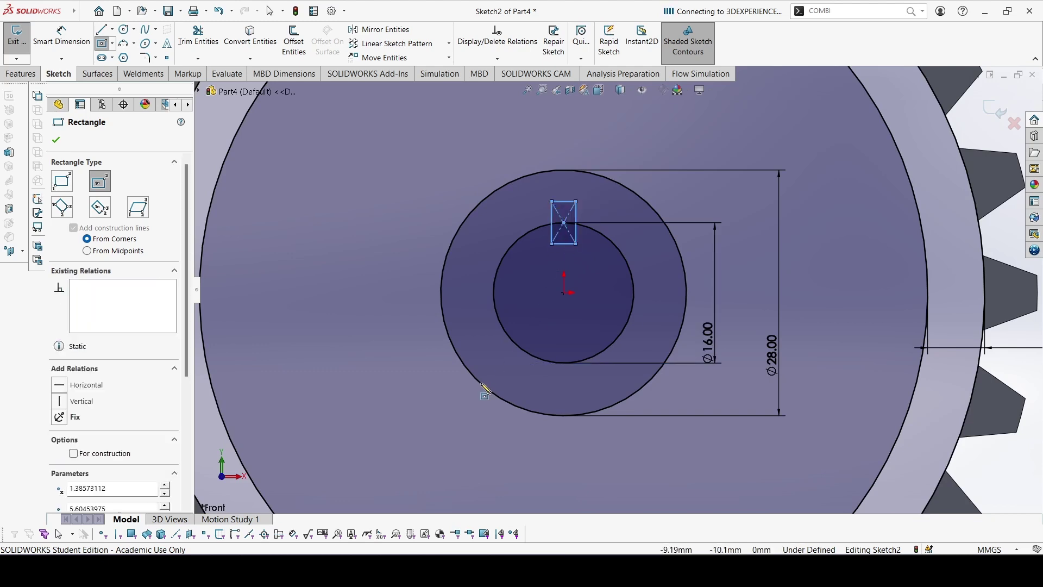
right_click_drag(391, 358, 392, 320)
left_click(556, 202)
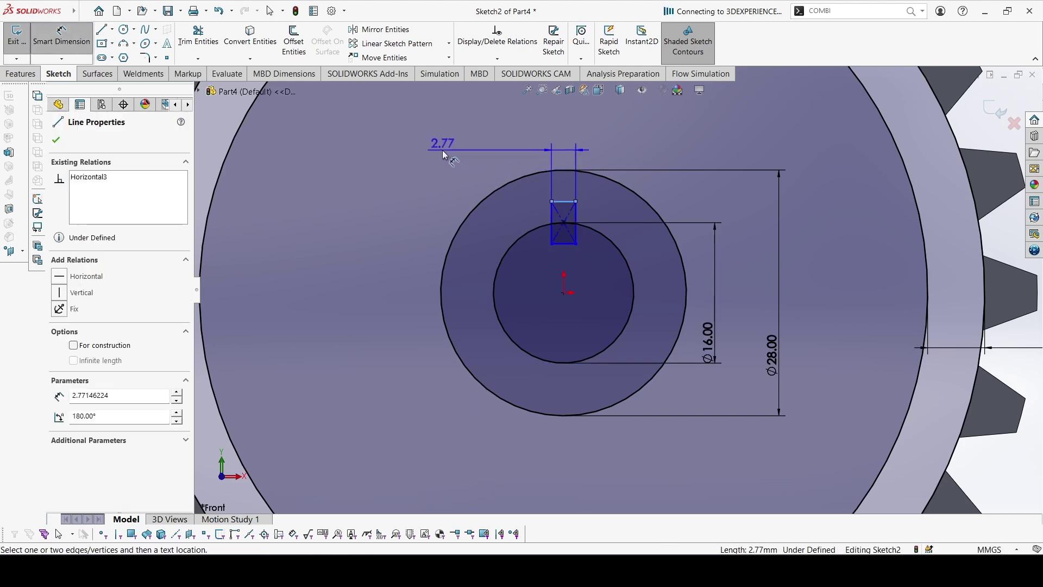
left_click(443, 152)
left_click(446, 157)
type("3")
key("Return")
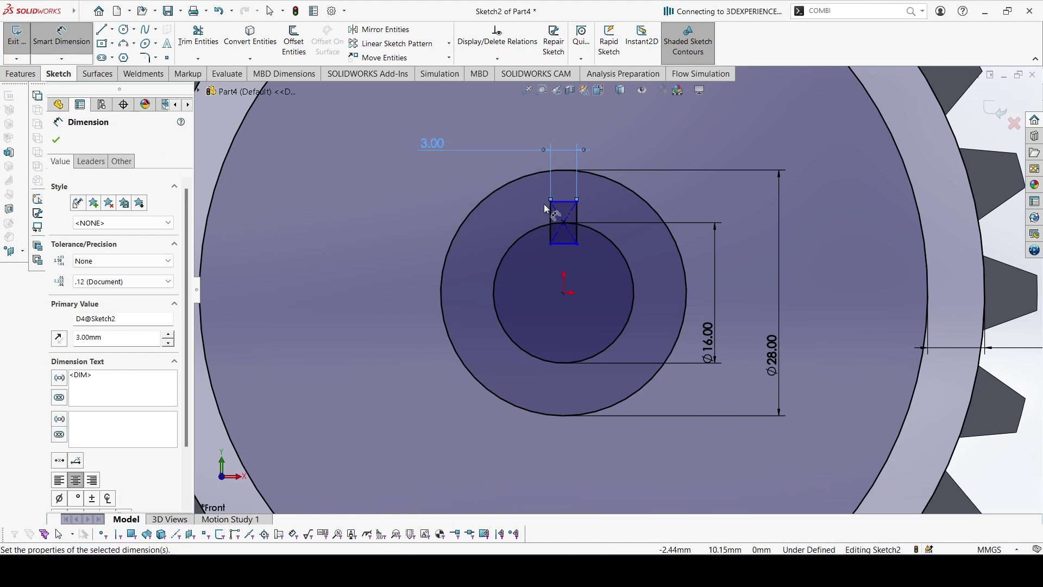
- Dimension the keyway's top edge 10.00 mm from the origin
left_click(571, 203)
left_click(564, 293)
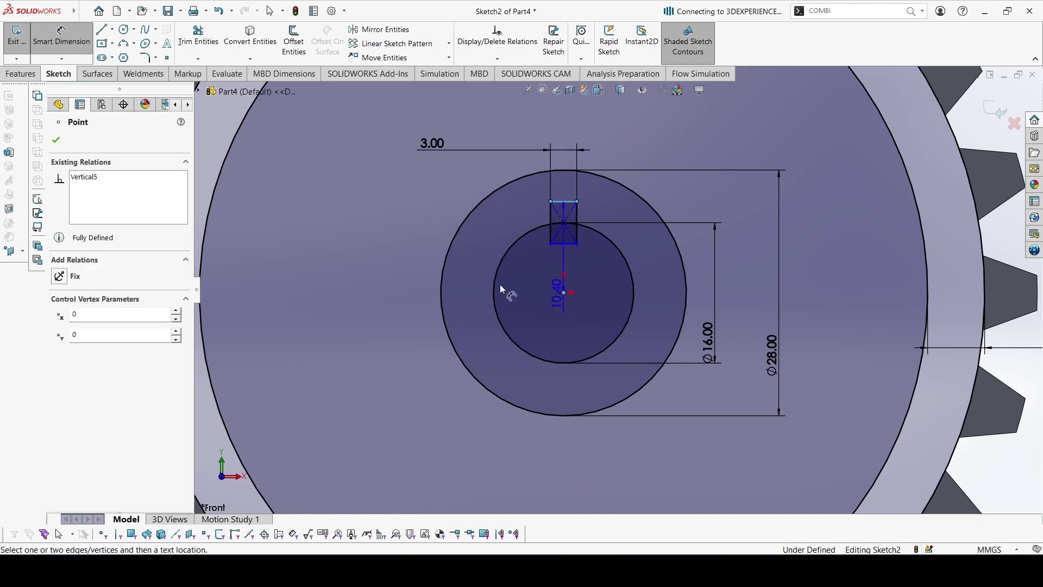
left_click(400, 270)
type("10.39546025mm")
key("Return")
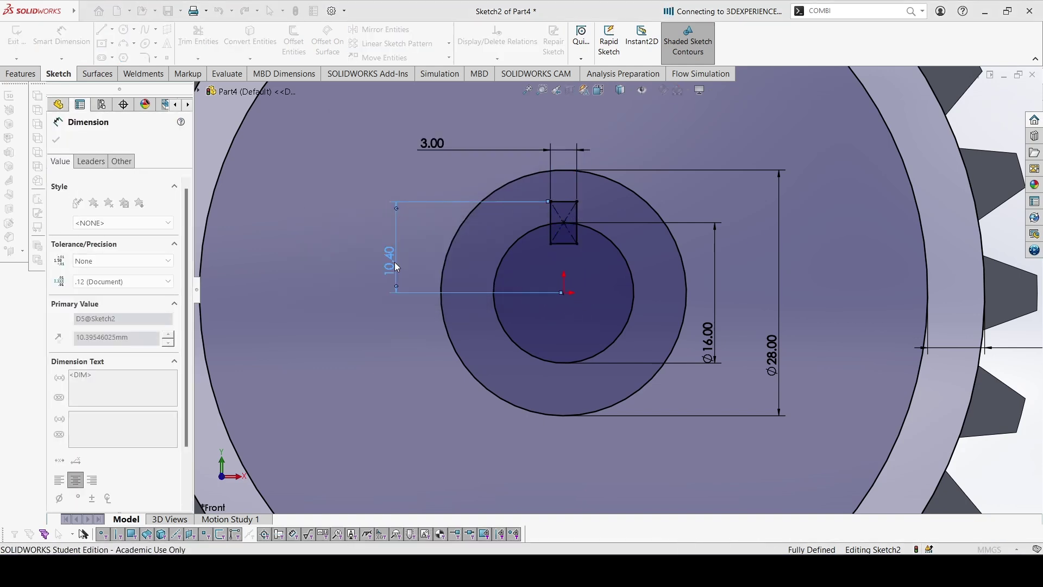
key("Escape")
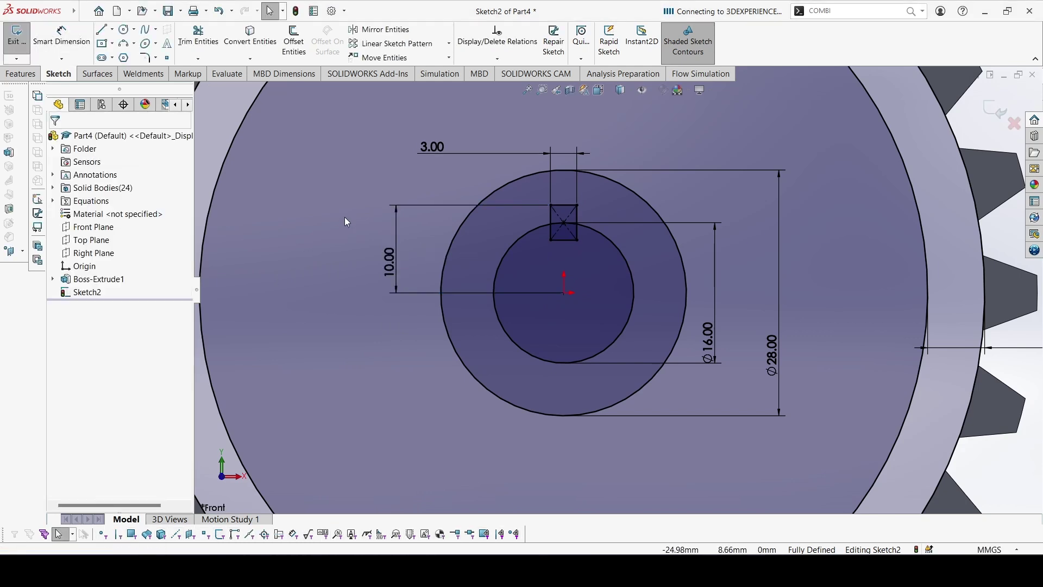
- Trim away the keyway lines lying inside the bore
key("t")
mouse_move(546, 247)
left_mouse_down()
mouse_move(563, 237)
mouse_move(579, 250)
mouse_move(558, 227)
mouse_move(577, 257)
left_mouse_up()
key("Escape")
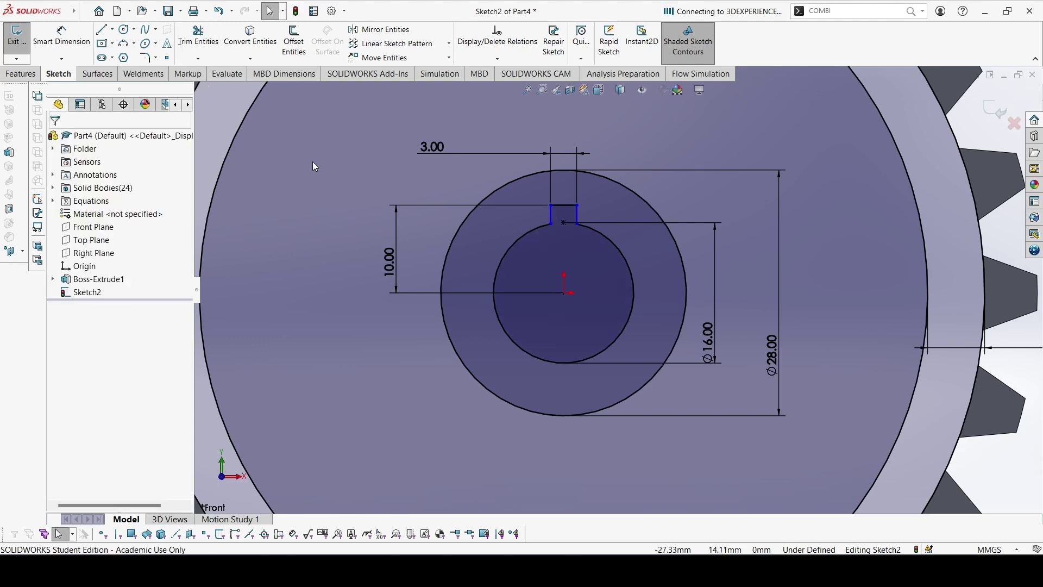
left_click(113, 29)
left_click(120, 34)
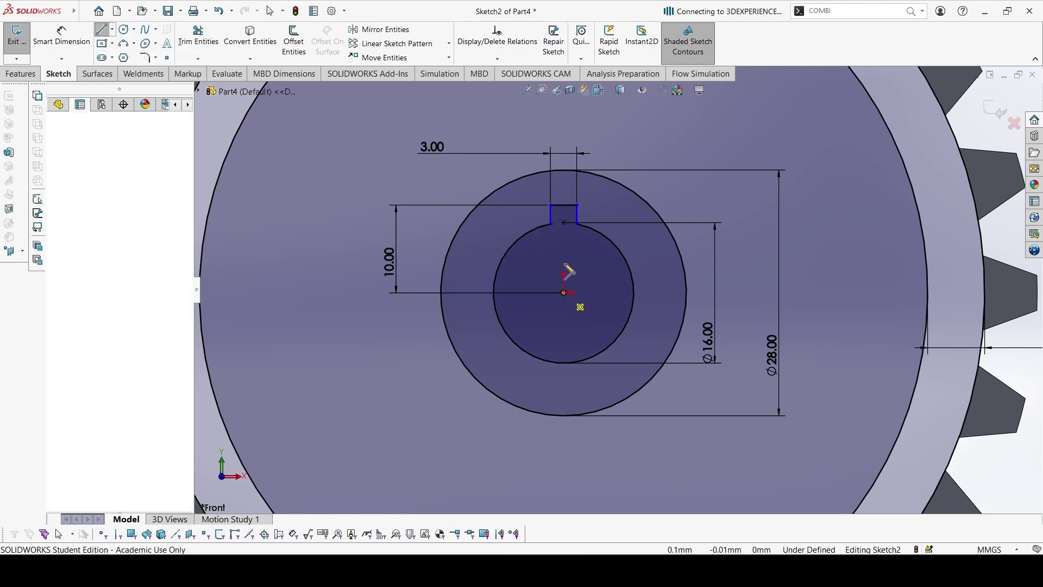
left_click(577, 205)
scroll(616, 291, "up", 3)
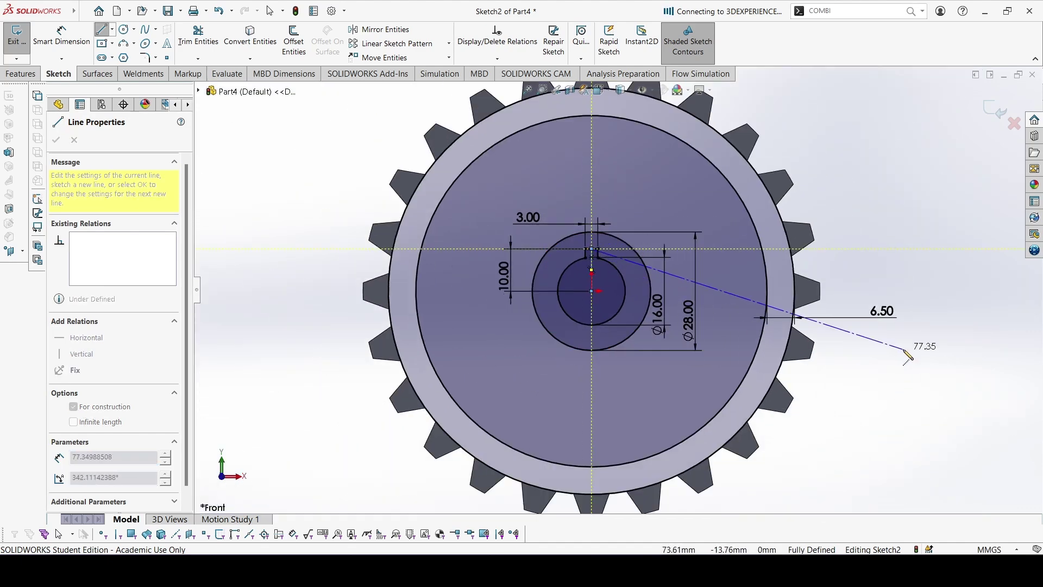
key("Escape")
- Extrude the rim and keyed hub regions 18 mm mid-plane as Boss-Extrude2
left_click(11, 73)
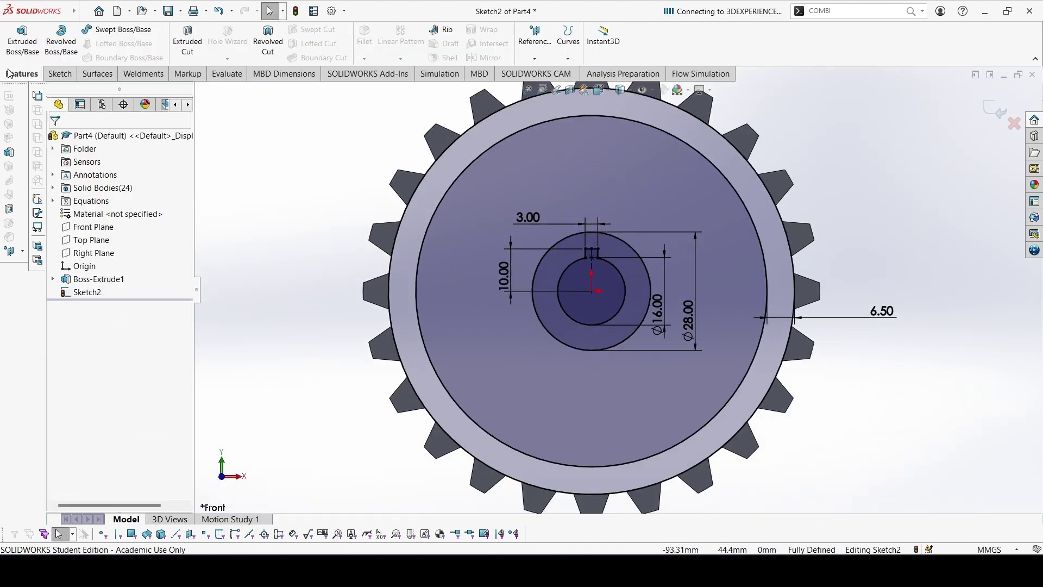
left_click(22, 39)
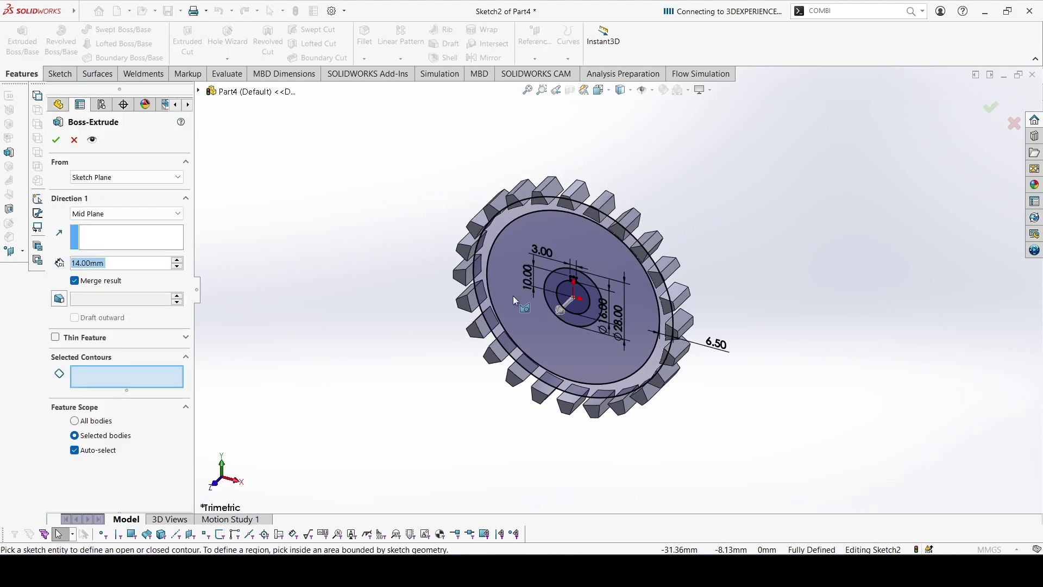
scroll(516, 301, "down", 2)
left_click(637, 325)
left_click(641, 309)
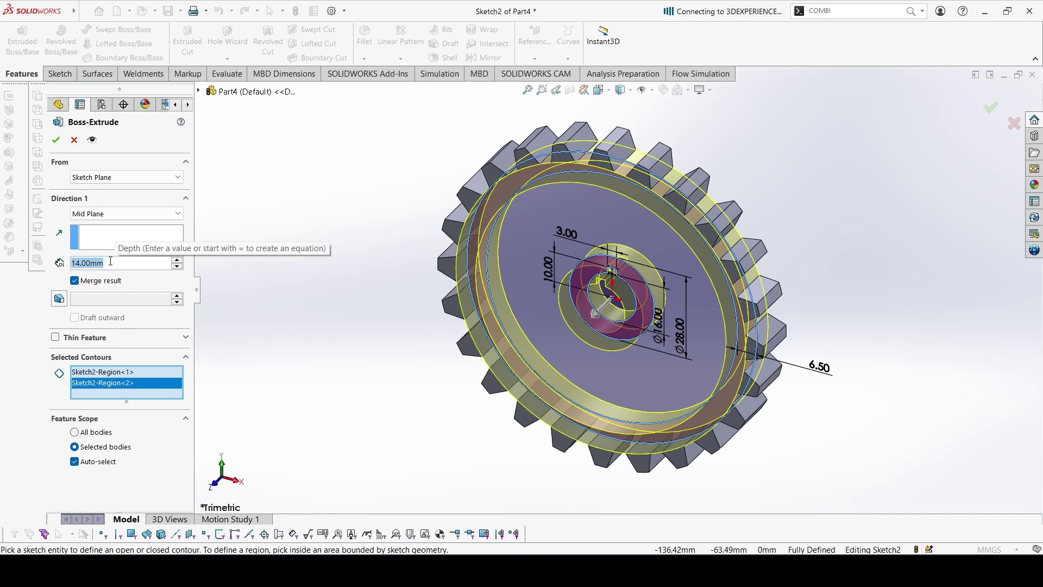
type("18")
key("Return")
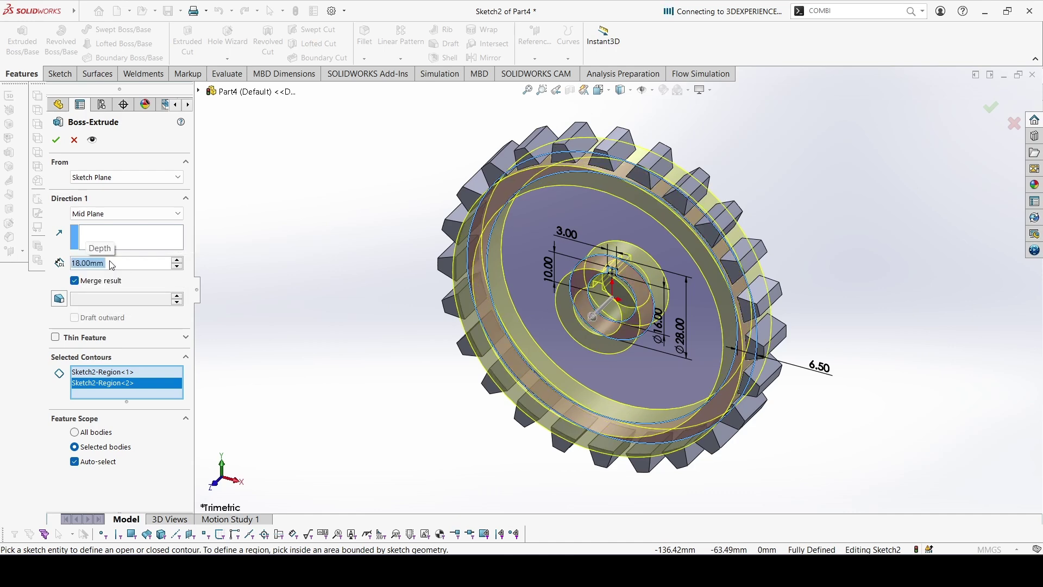
key("Return")
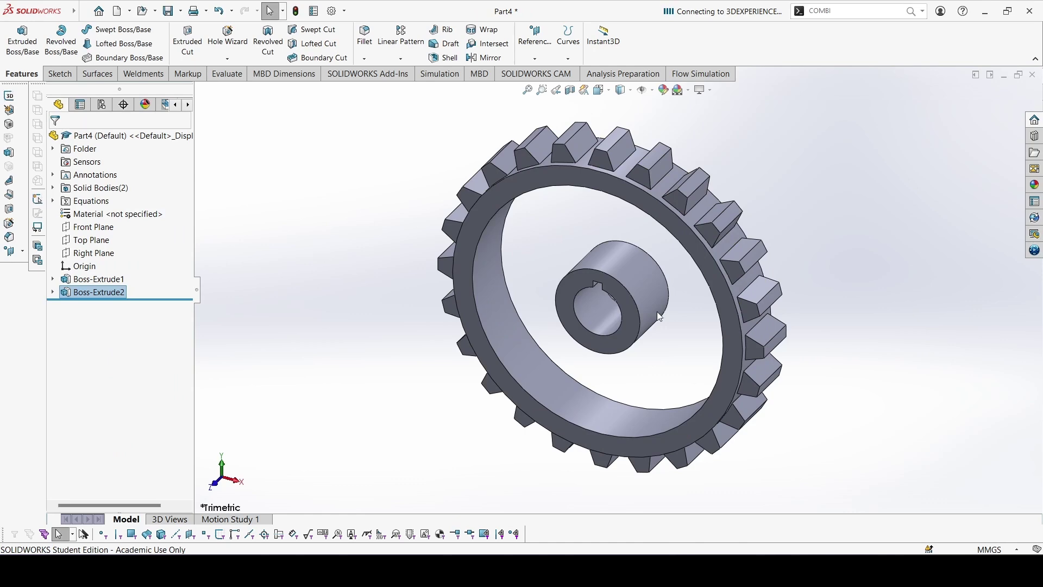
- Start a Front Plane sketch and convert the rim's inner edge and hub's outer edge
left_click(85, 228)
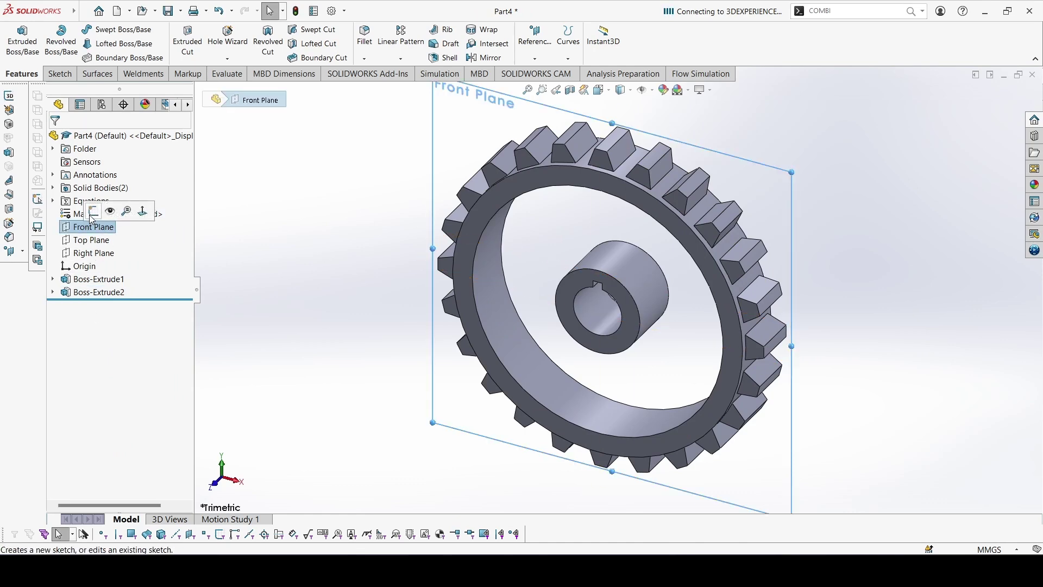
left_click(89, 211)
scroll(676, 258, "down", 2)
scroll(675, 253, "up", 2)
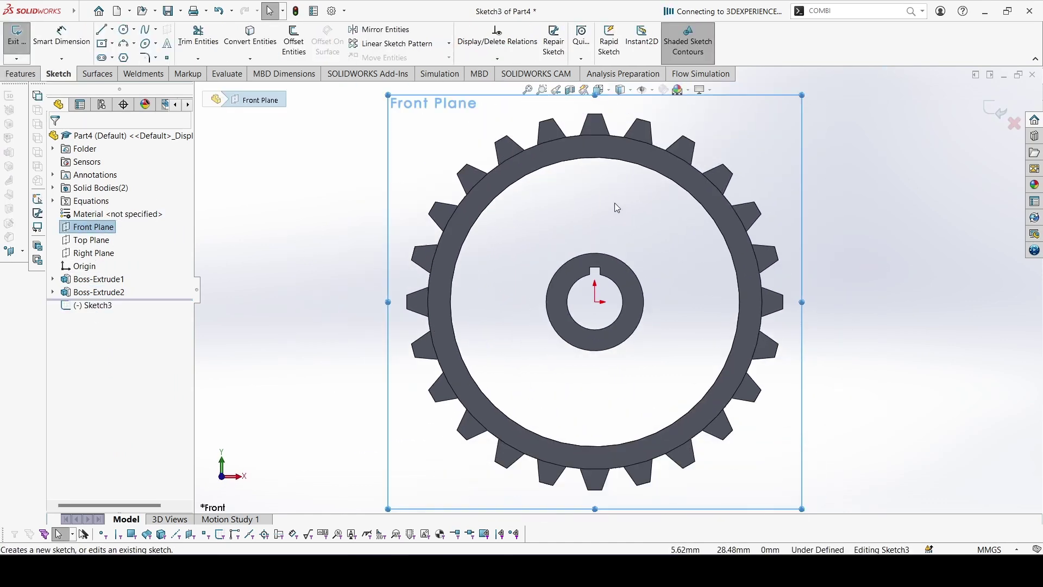
left_click(614, 203)
left_click(491, 198)
left_click(518, 227)
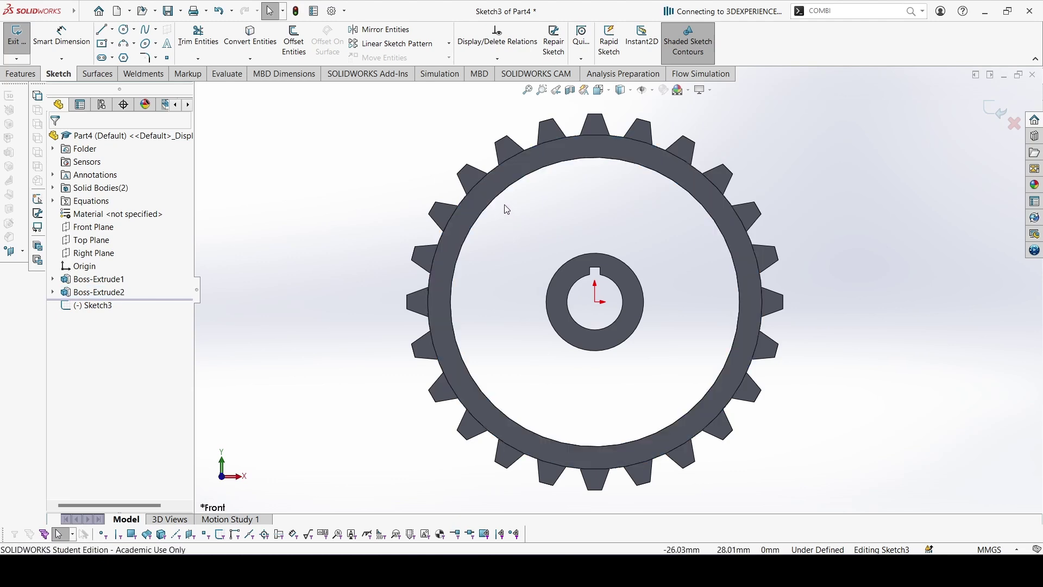
left_click(500, 196)
left_click(556, 275, "ctrl")
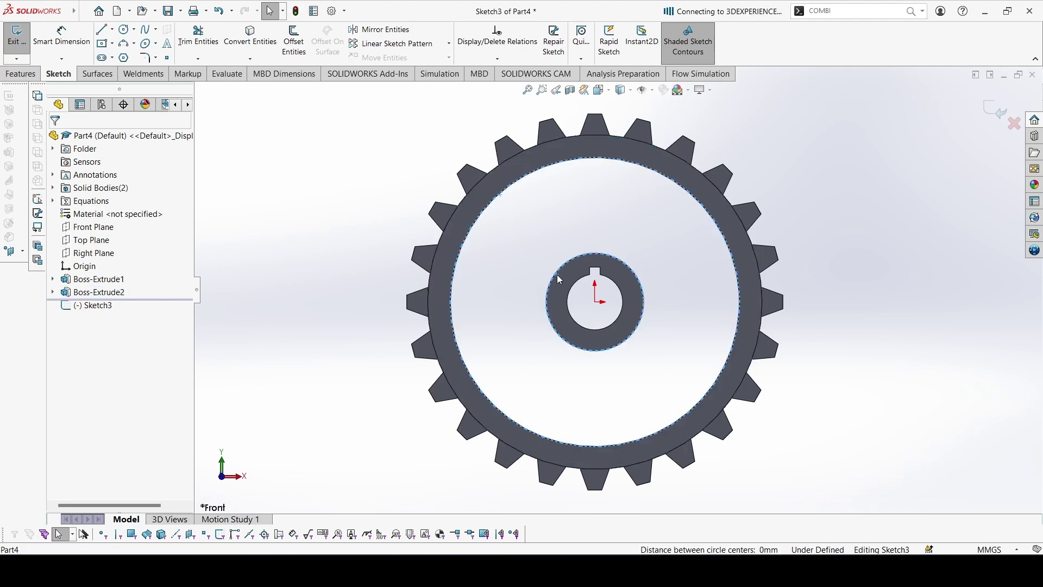
left_click(250, 38)
left_click_drag(656, 236, 519, 222)
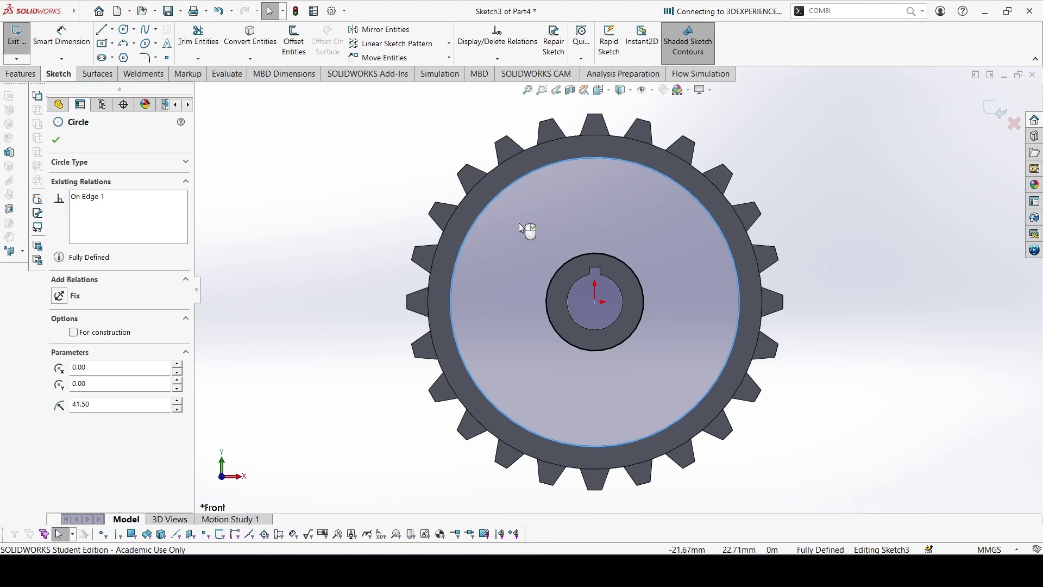
left_click(967, 307)
- Draw two centred circles, one just inside the rim and one just outside the hub
key("c")
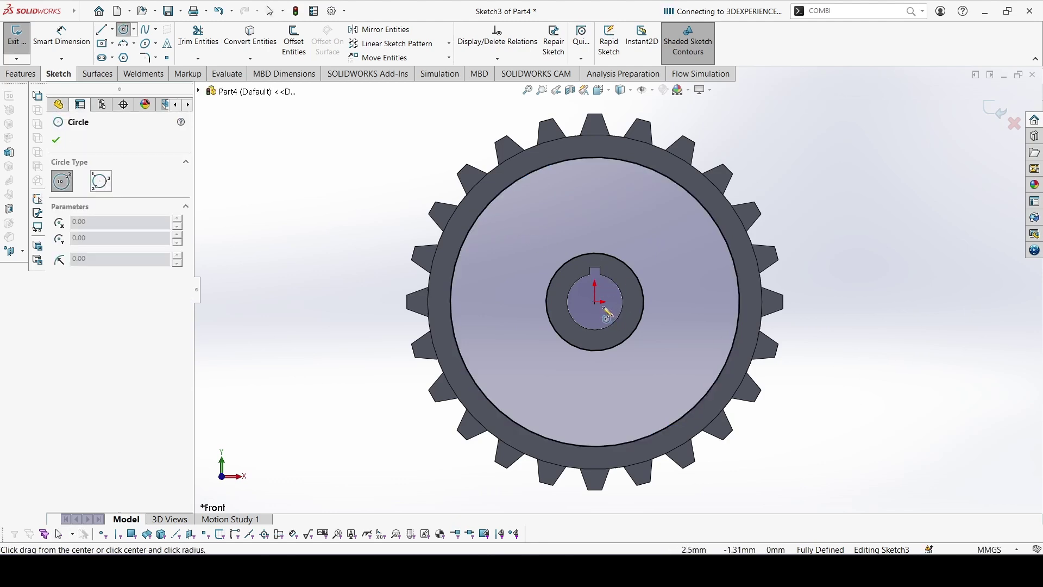
left_click(594, 301)
left_click(497, 204)
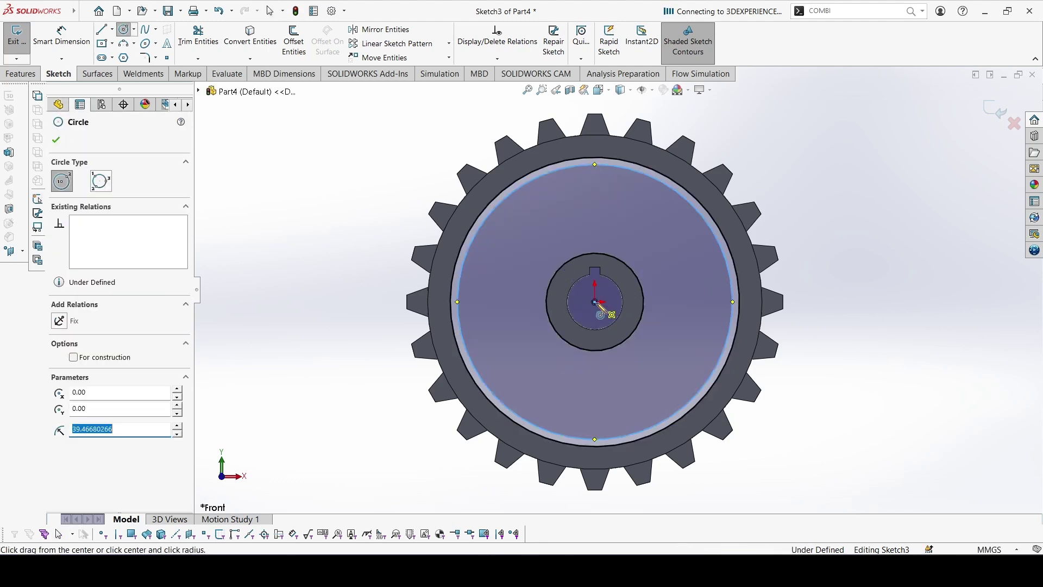
left_click(594, 302)
left_click(559, 262)
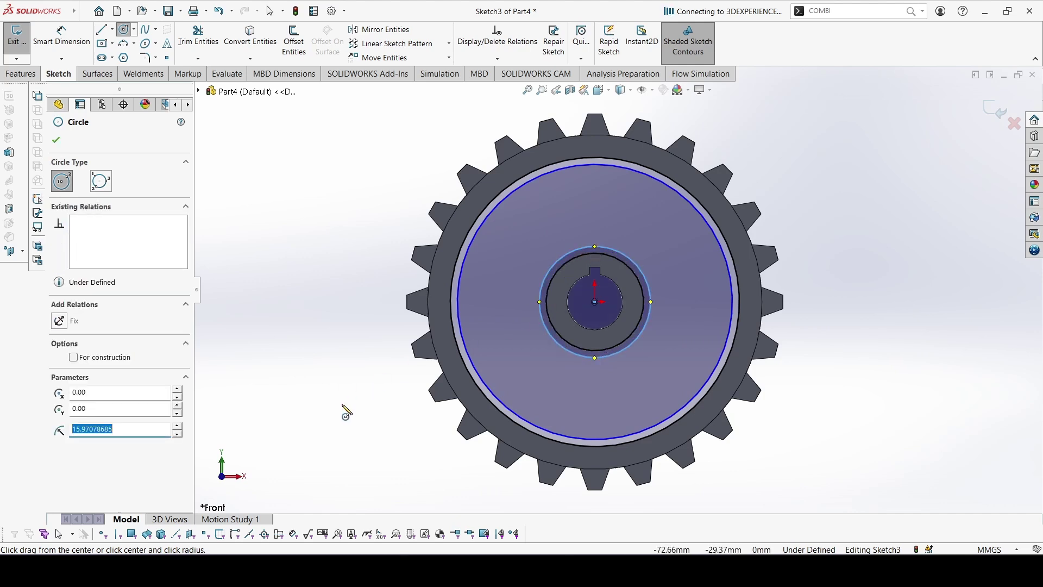
- Dimension the rim-side circle's gap to the rim as =C (2.50 mm)
right_click_drag(342, 406, 348, 375)
left_click(454, 273)
left_click(459, 273)
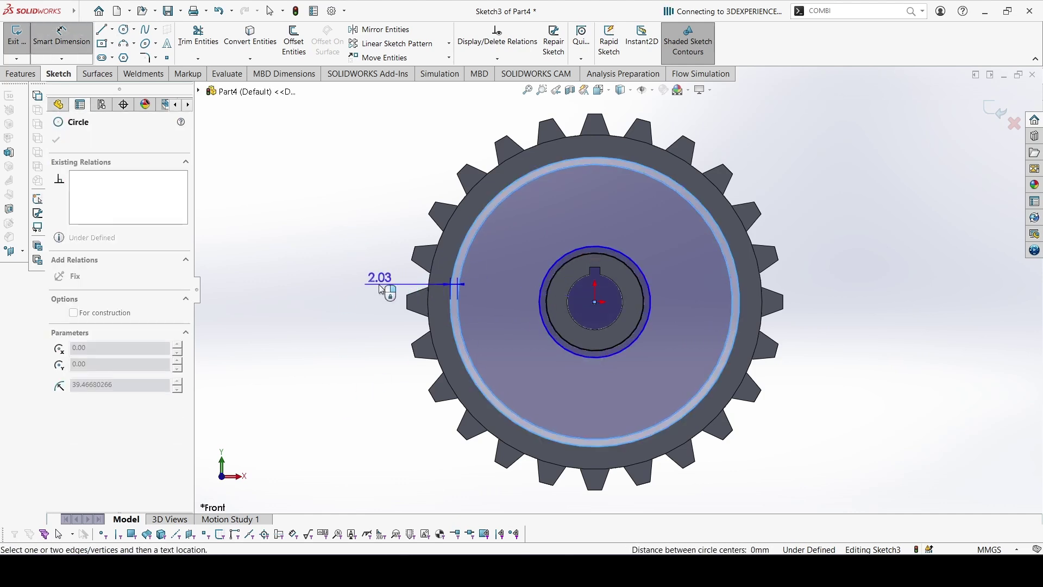
left_click(353, 275)
type("=C")
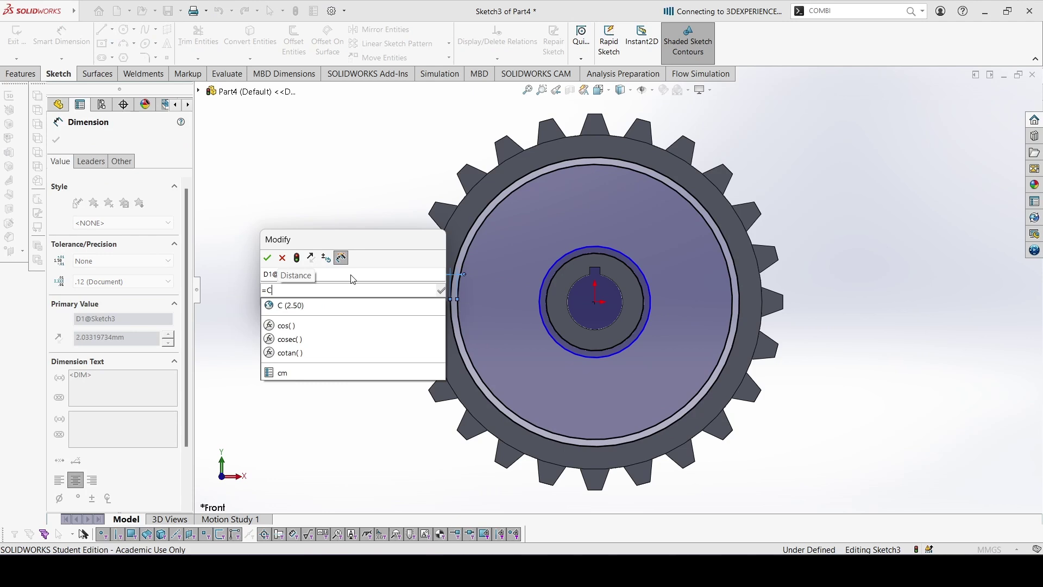
left_click(351, 307)
key("Return")
key("Return")
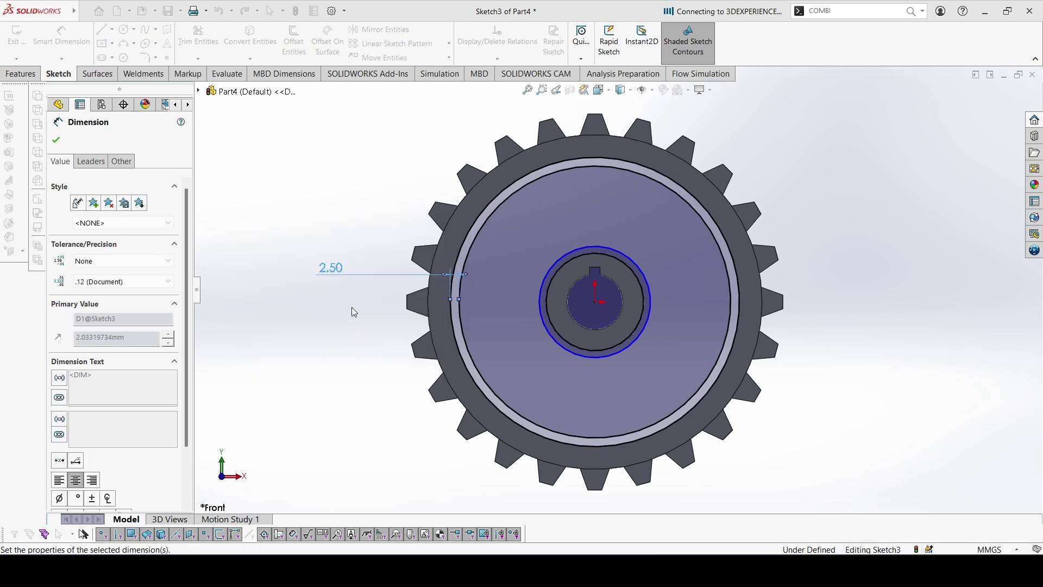
- Dimension the hub-side circle's gap to the hub as =C (2.50 mm)
left_click(551, 280)
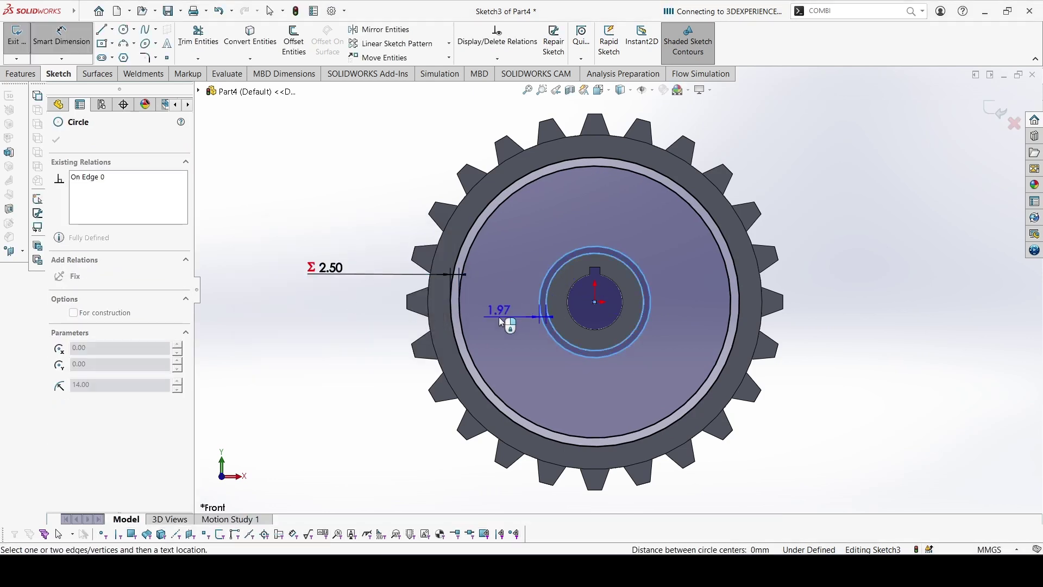
left_click(494, 318)
type("=C")
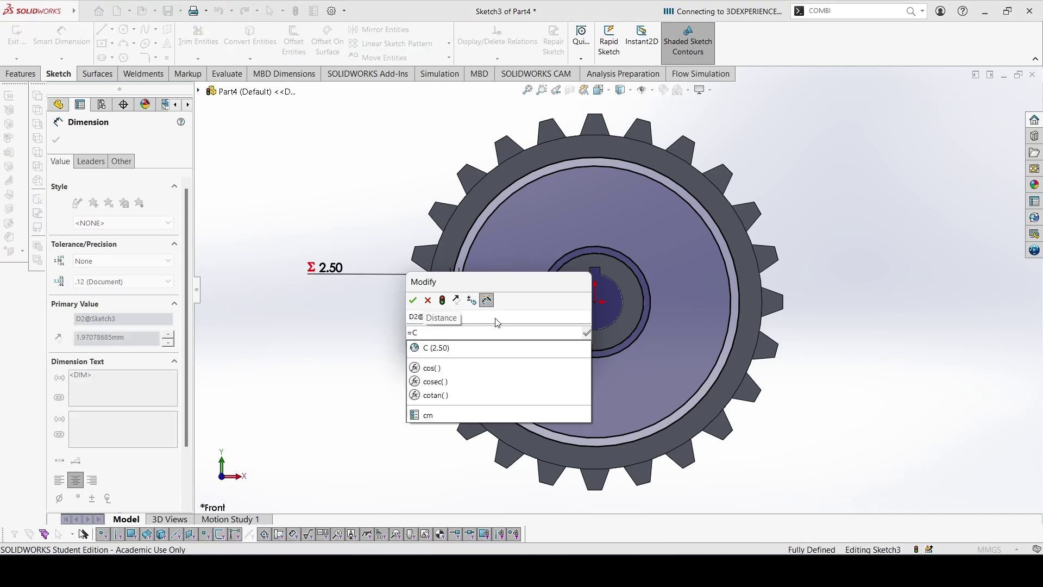
left_click(491, 345)
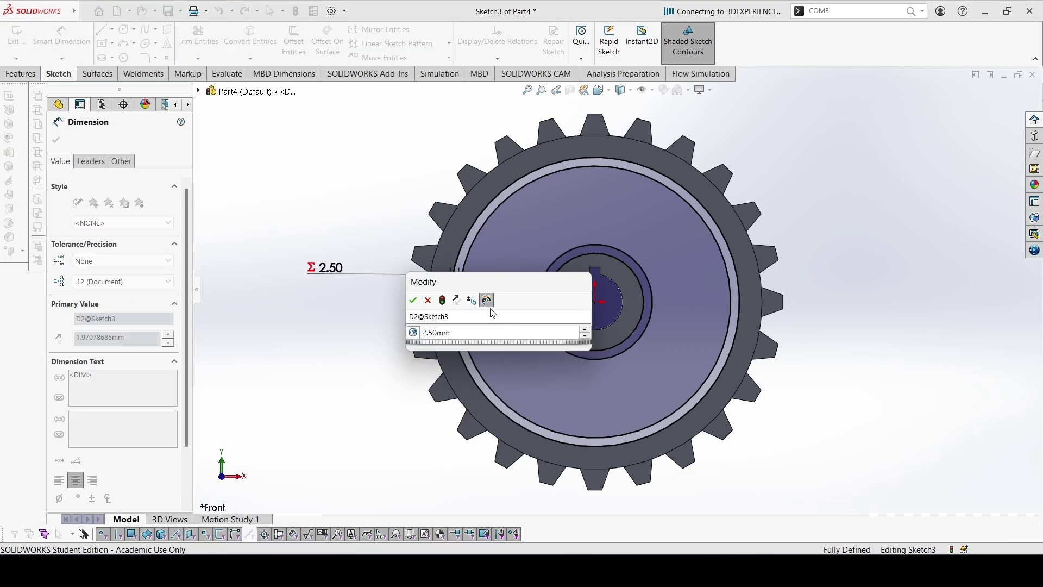
key("Return")
scroll(610, 218, "down", 2)
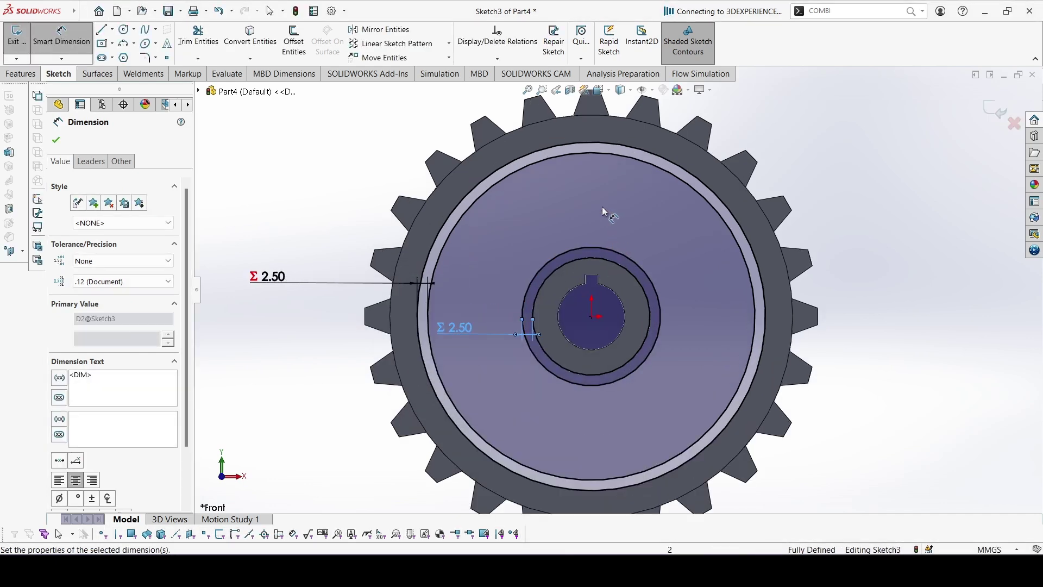
- Draw a vertical centerline from the gear centre up to the rim circle
left_click(112, 30)
left_click(129, 54)
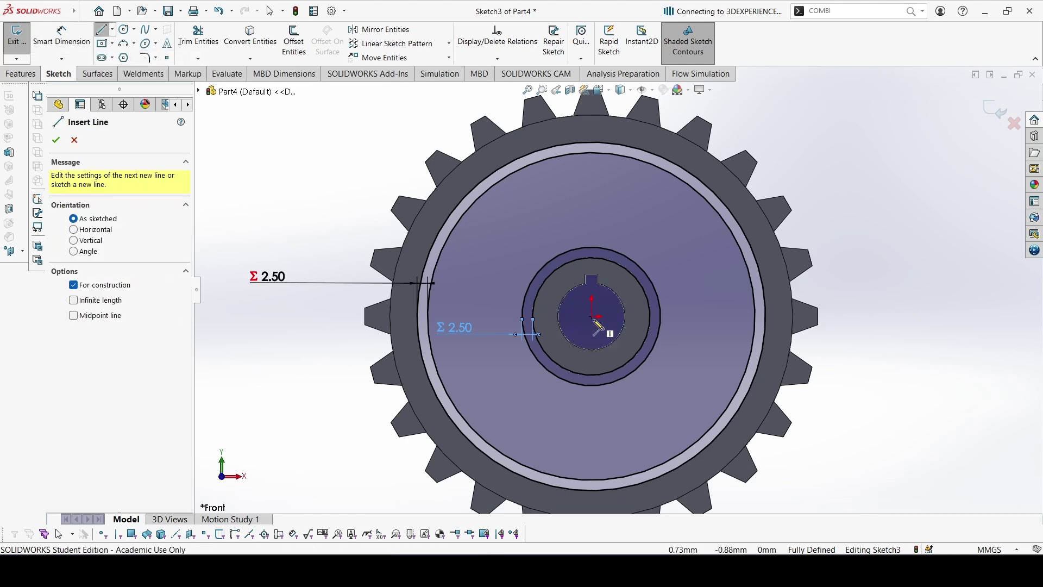
left_click(591, 316)
left_click(591, 143)
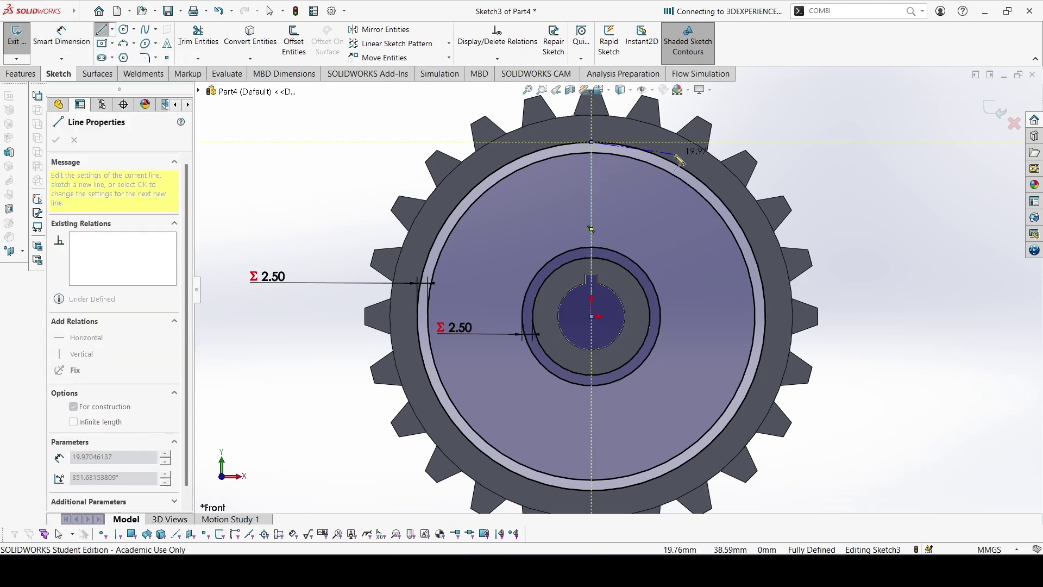
key("Escape")
scroll(636, 228, "down", 3)
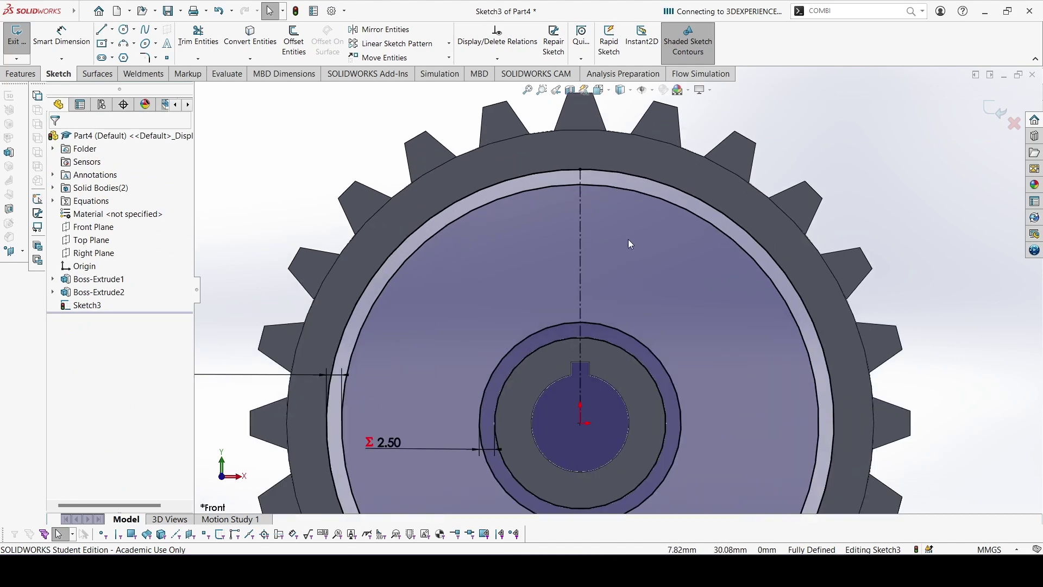
- Draw a vertical spoke line from the rim circle down to the hub circle
left_click(105, 29)
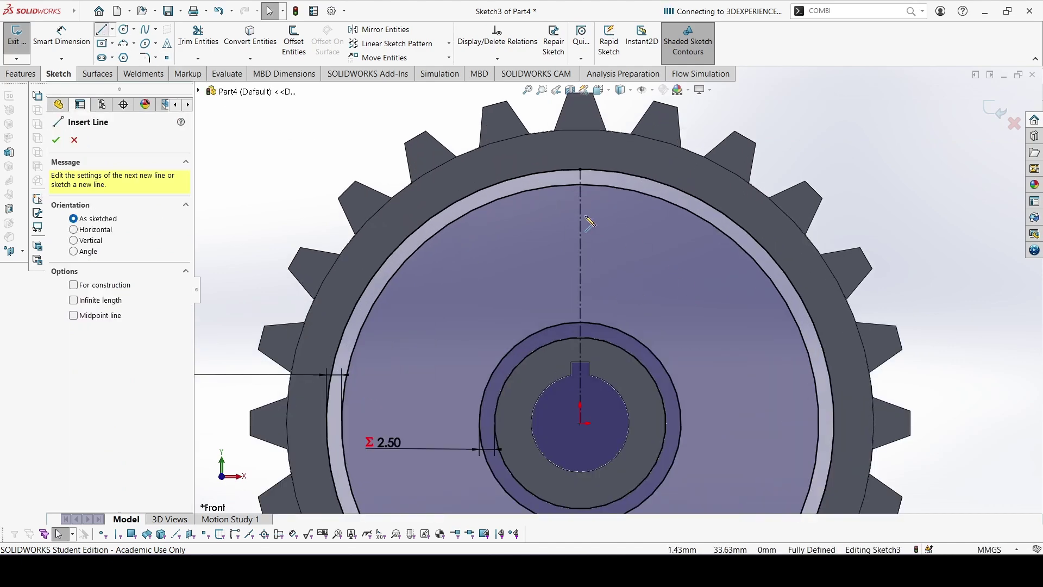
left_click(579, 185)
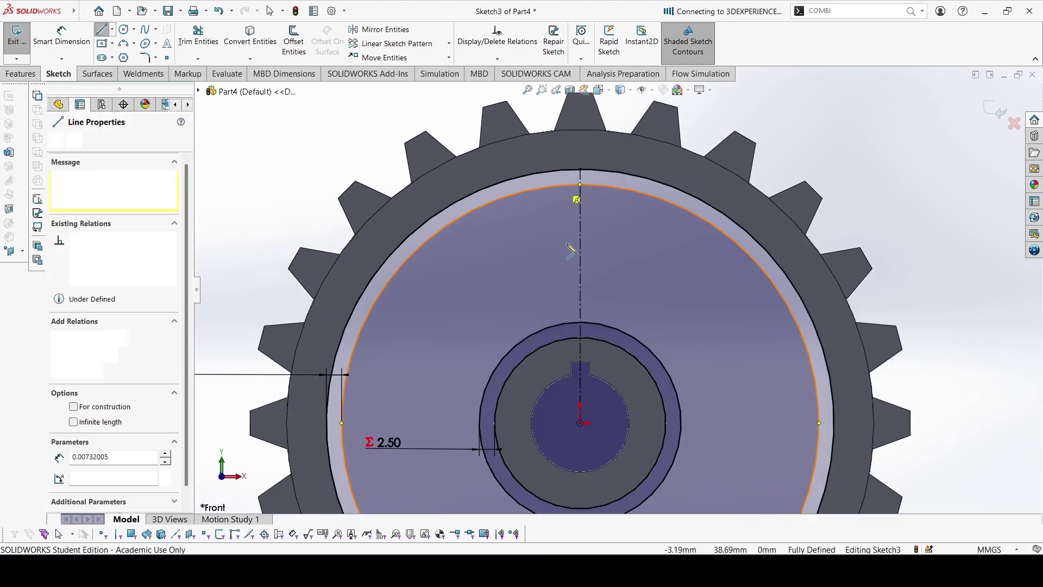
left_click(561, 325)
key("Escape")
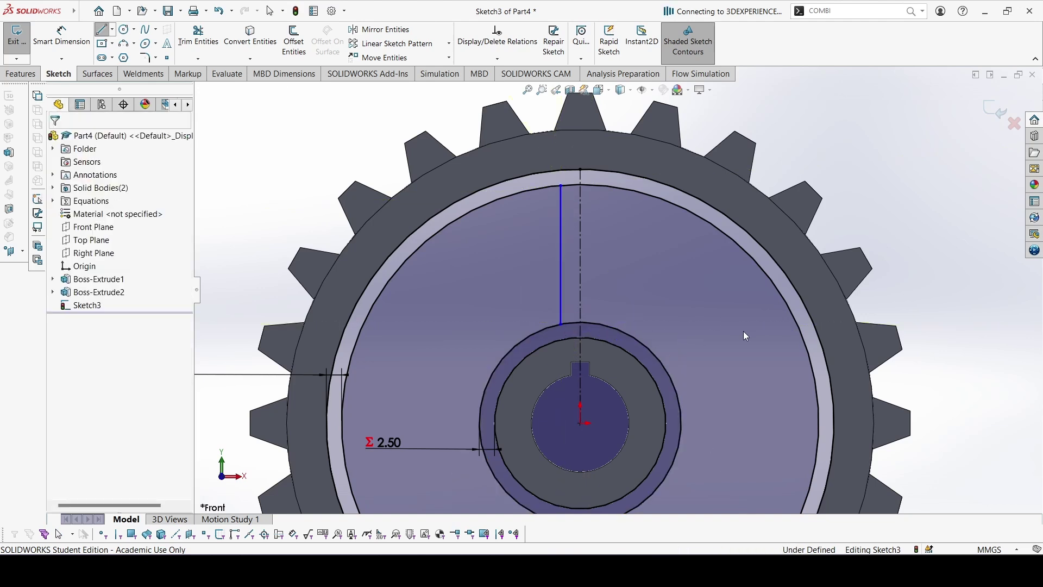
right_click_drag(754, 365, 487, 296)
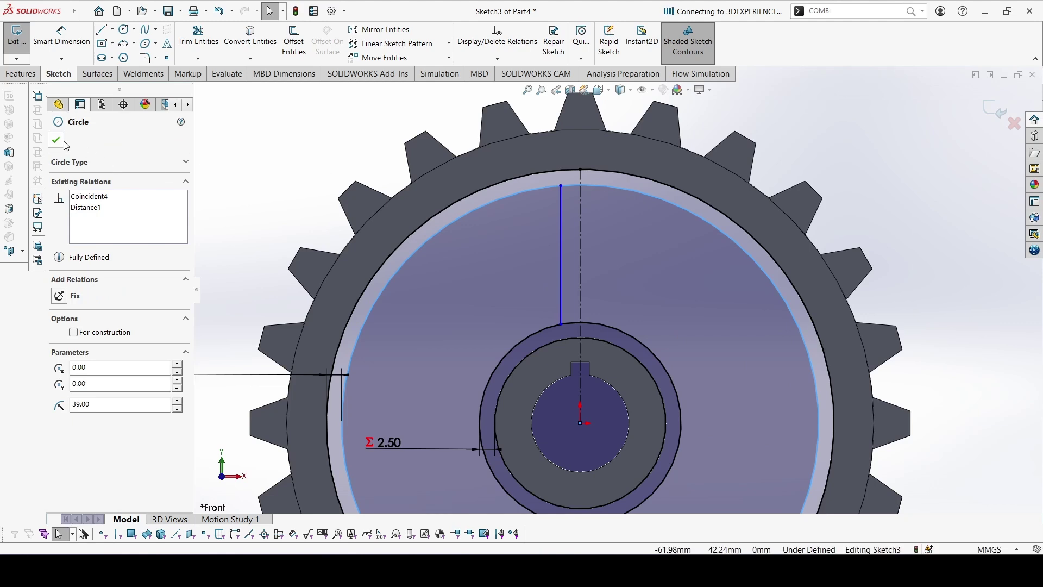
key("Escape")
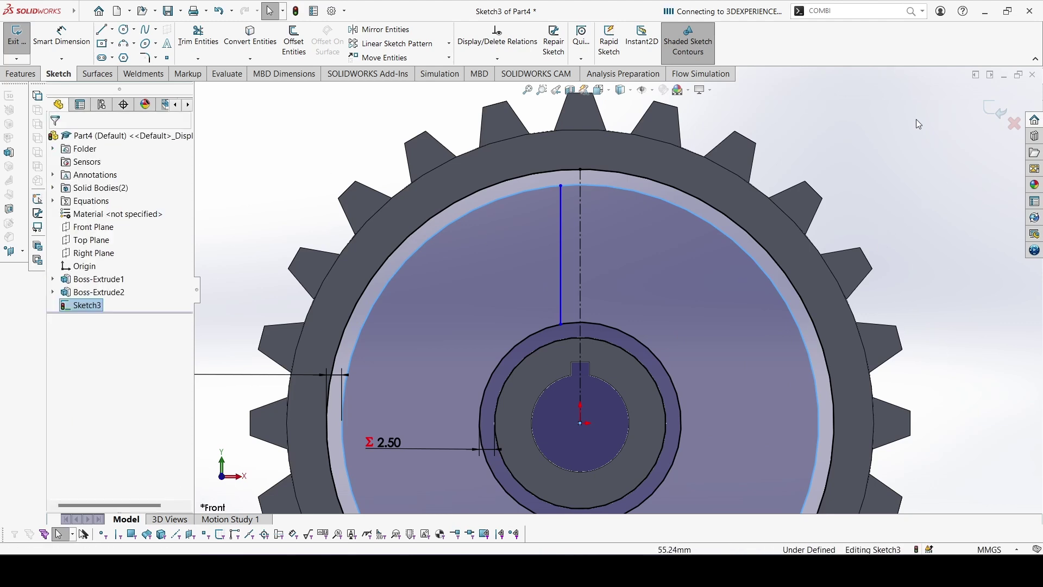
left_click(560, 264)
left_click(579, 266)
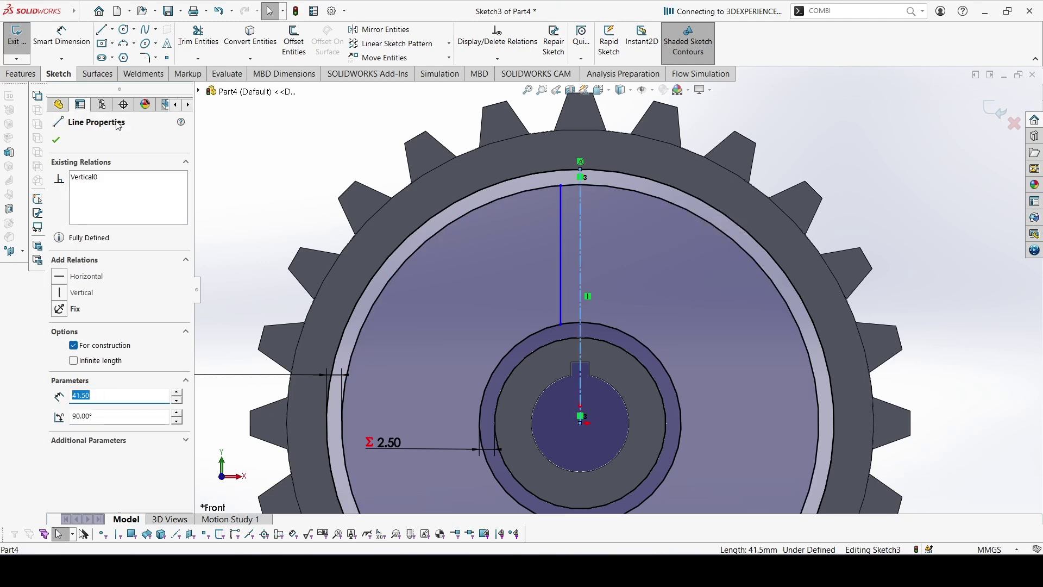
- Dimension the spoke line's spacing from the centerline to =C (2.50 mm)
left_click(61, 35)
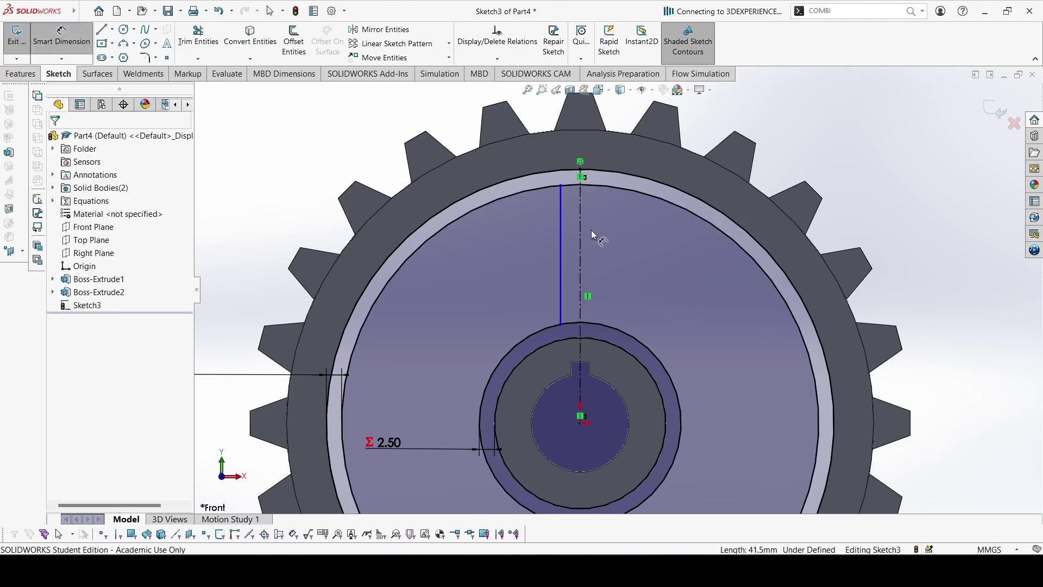
left_click(580, 249)
left_click(561, 253)
left_click(505, 269)
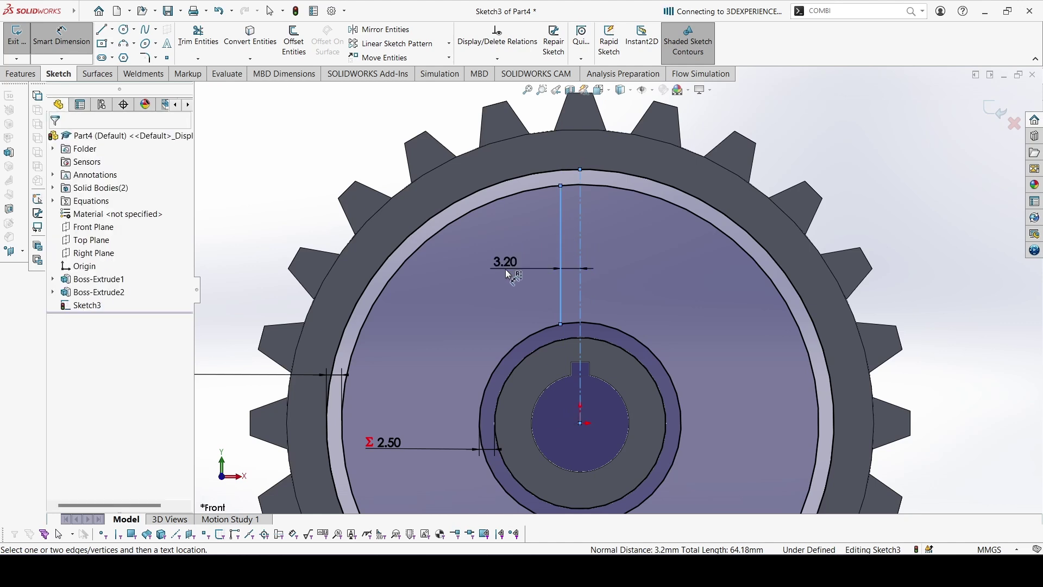
type("=c")
left_click(495, 303)
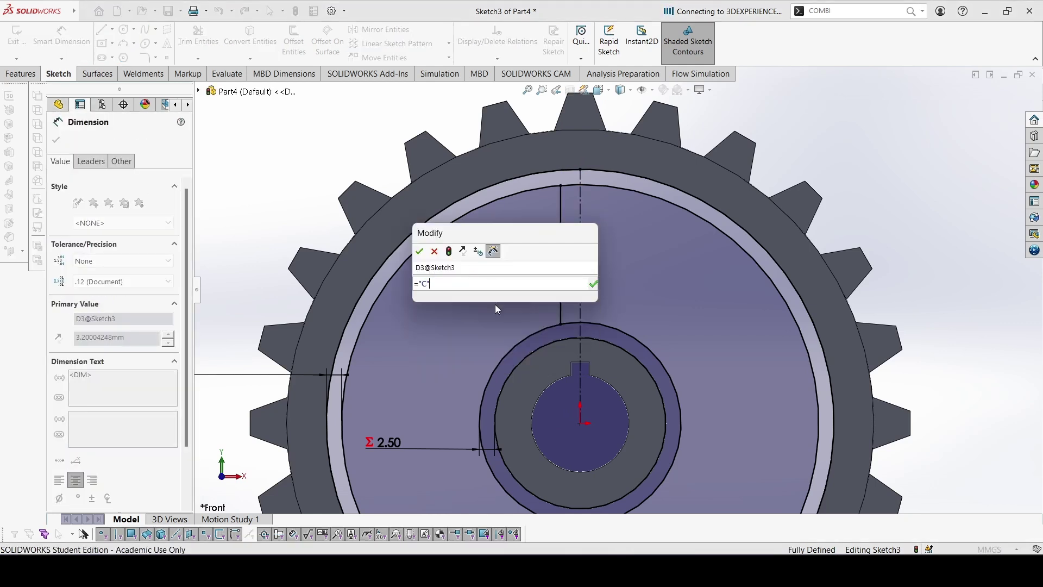
key("Return")
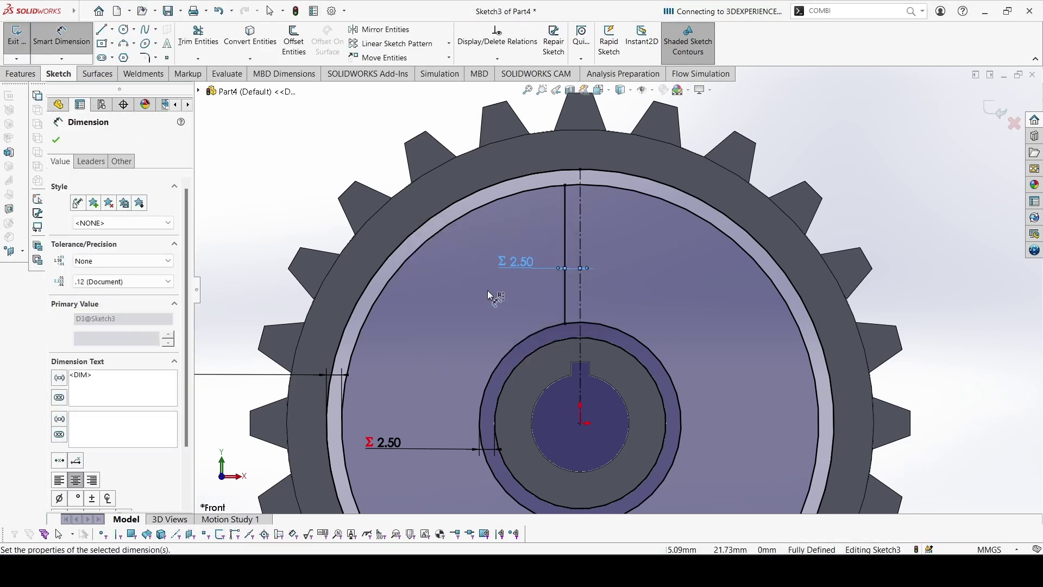
key("Escape")
- Mirror the spoke line about the vertical centerline
left_click(565, 239)
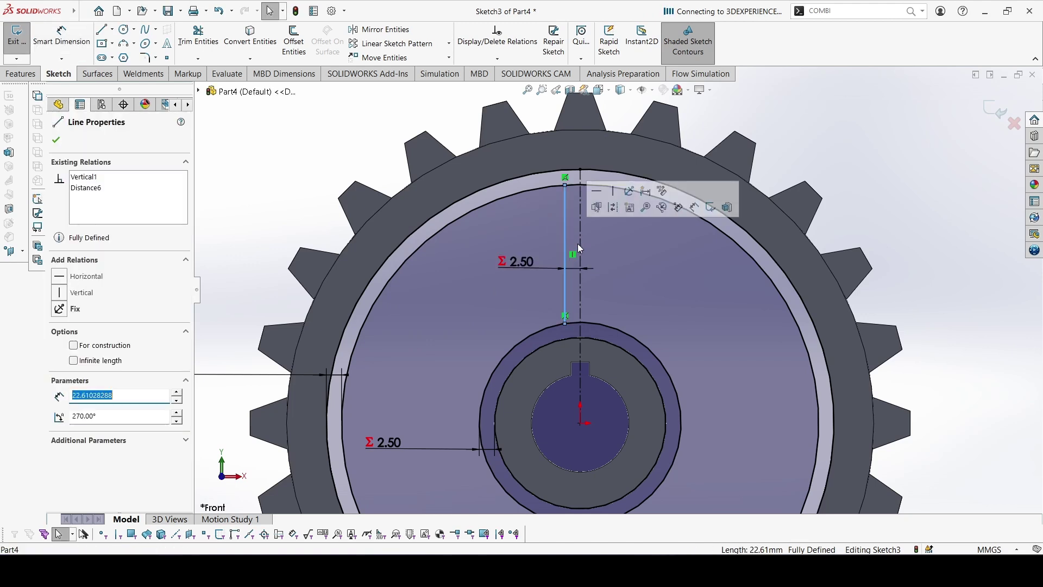
left_click(580, 234, "ctrl")
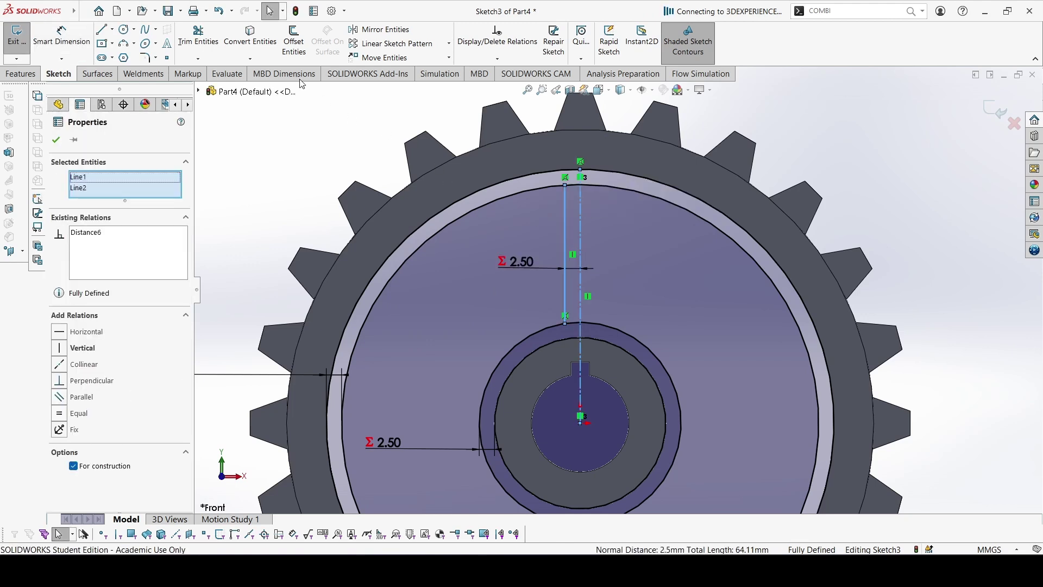
left_click(378, 30)
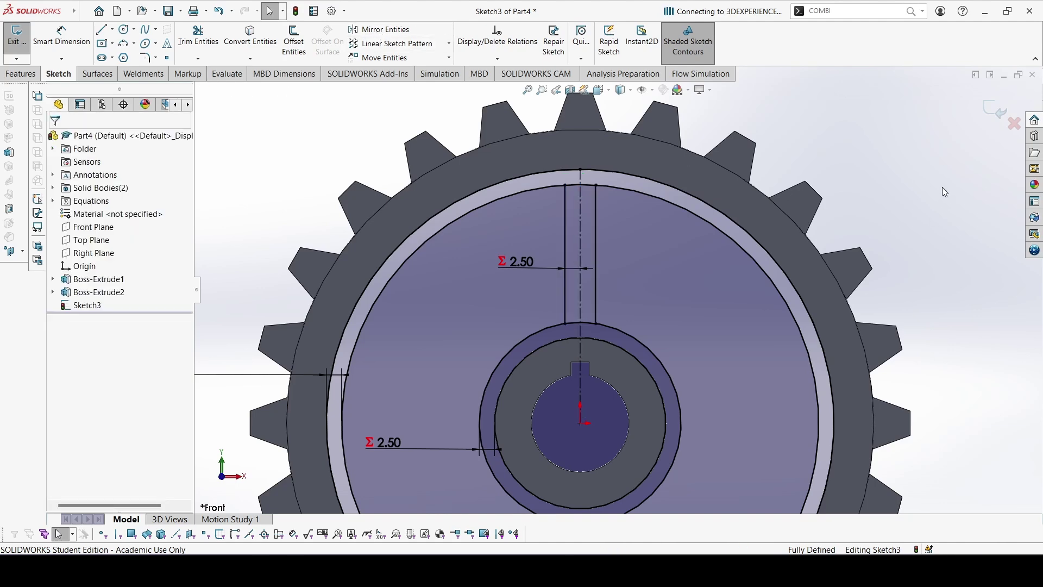
- Trim the arc pieces at the top and bottom of the spoke slot
left_click(198, 36)
scroll(591, 188, "down", 3)
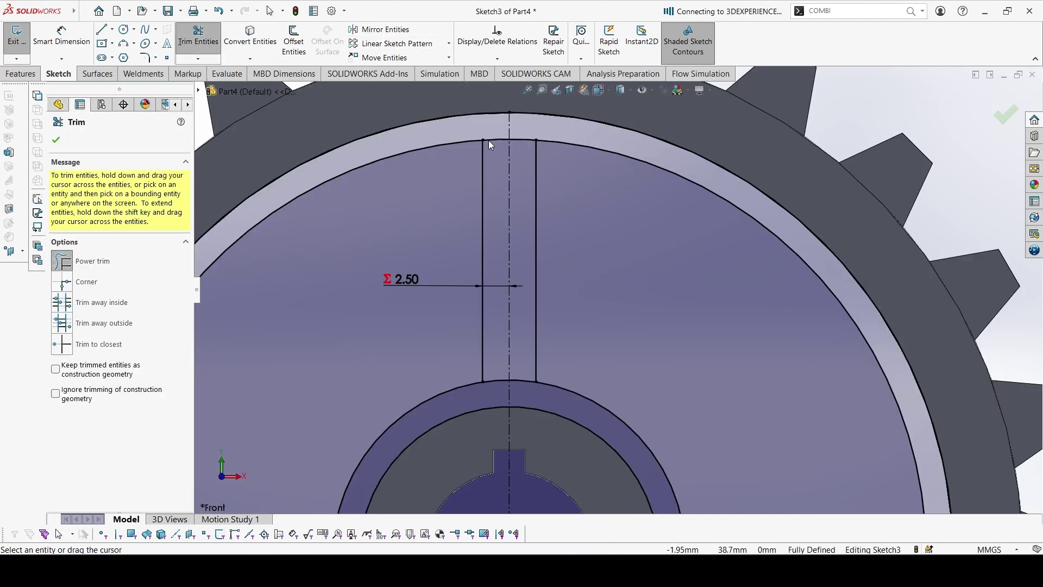
left_click_drag(491, 131, 516, 134)
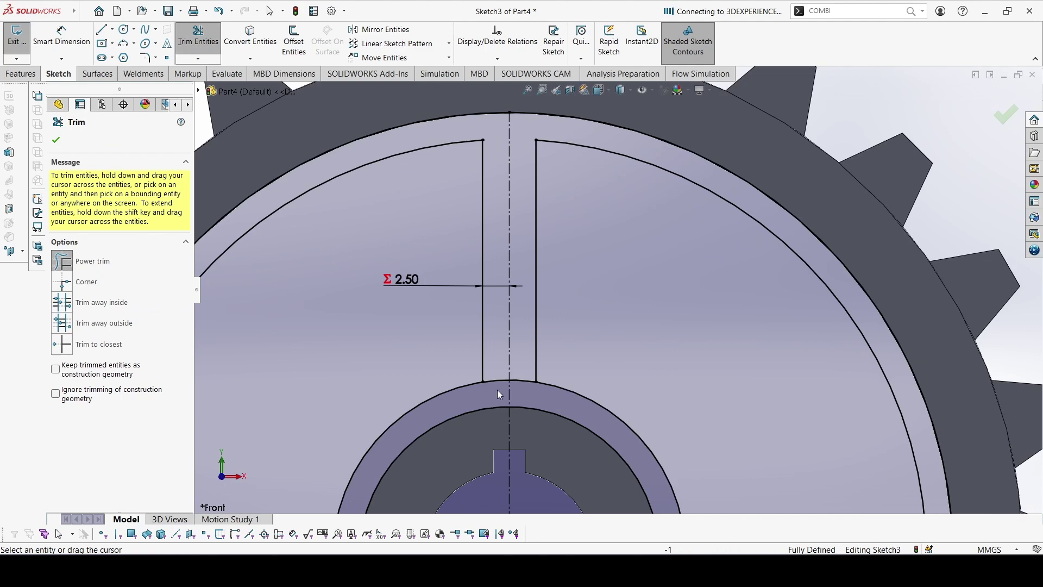
left_click_drag(498, 391, 518, 372)
key("Escape")
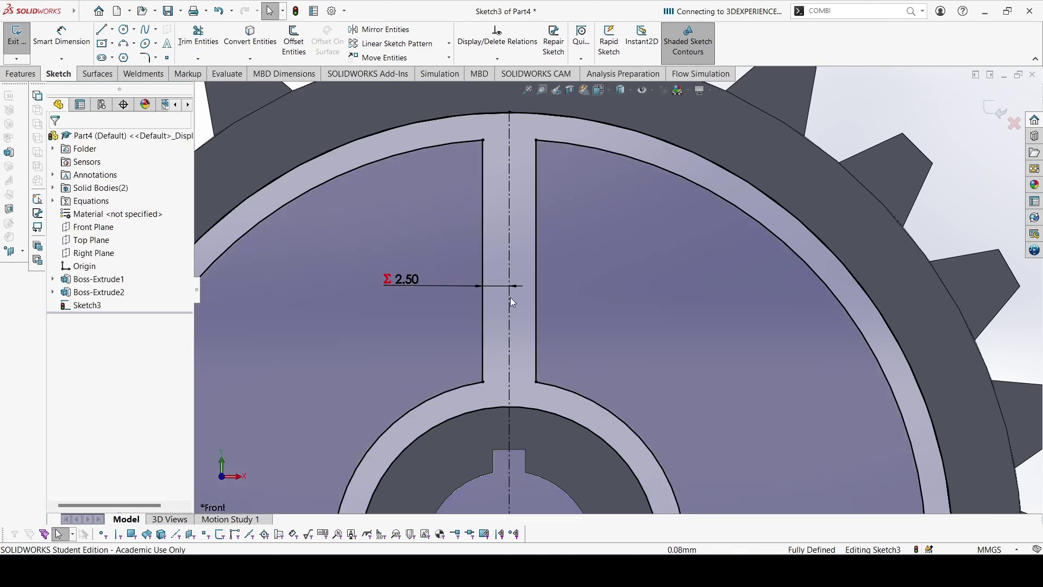
key("f")
- Round the spoke's four corners with 2 mm sketch fillets
left_click(145, 58)
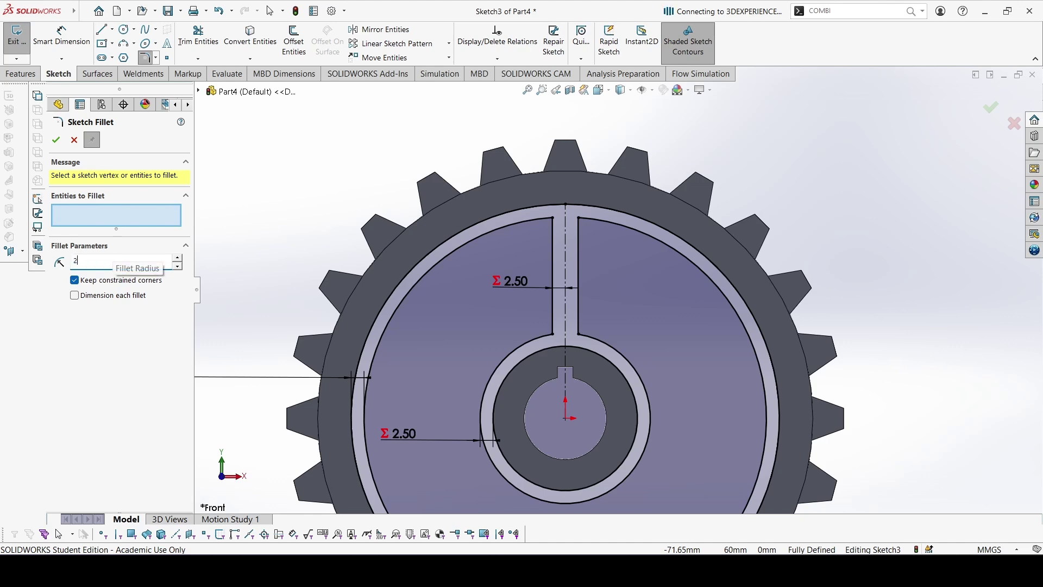
left_click(550, 223)
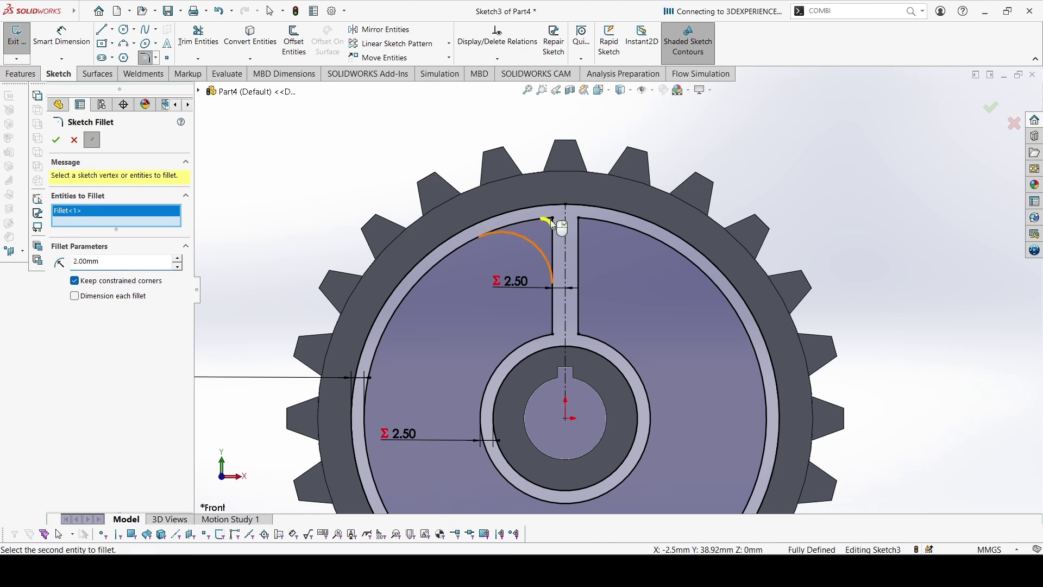
left_click(579, 228)
left_click(583, 331)
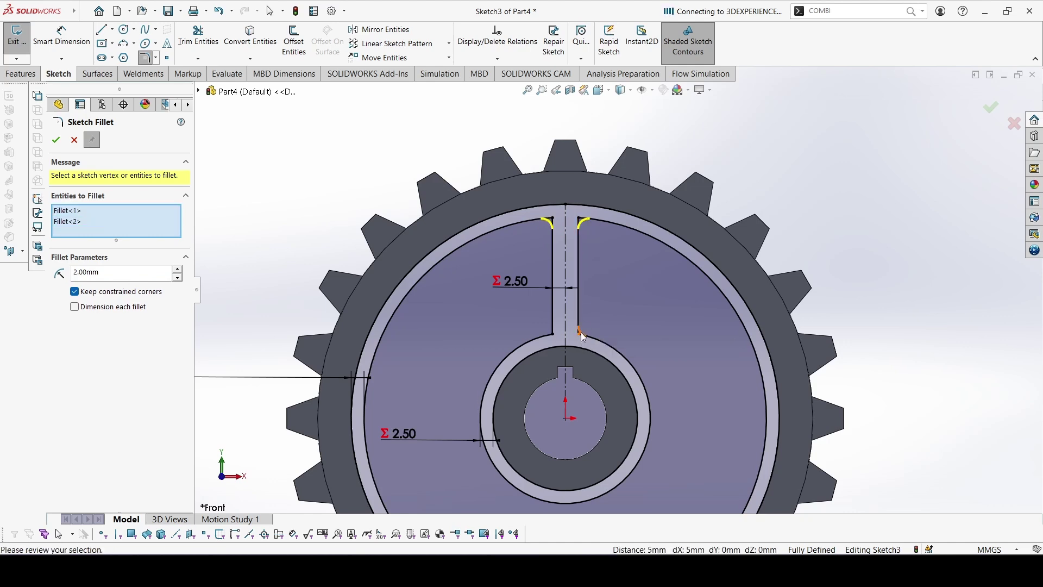
left_click(555, 341)
right_click(699, 271)
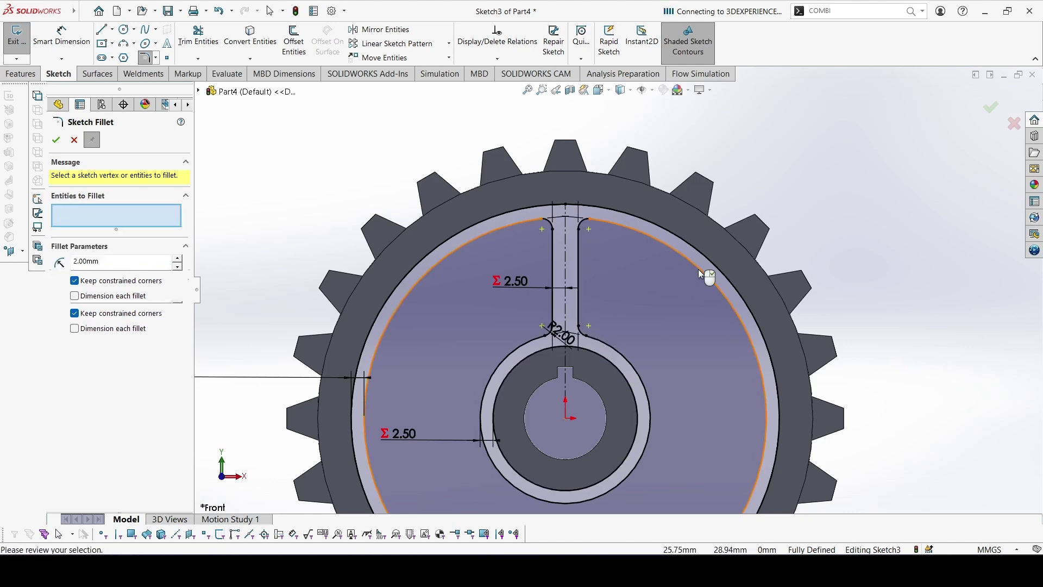
- Circularly pattern the spoke geometry into 8 instances over 360°
key("Escape")
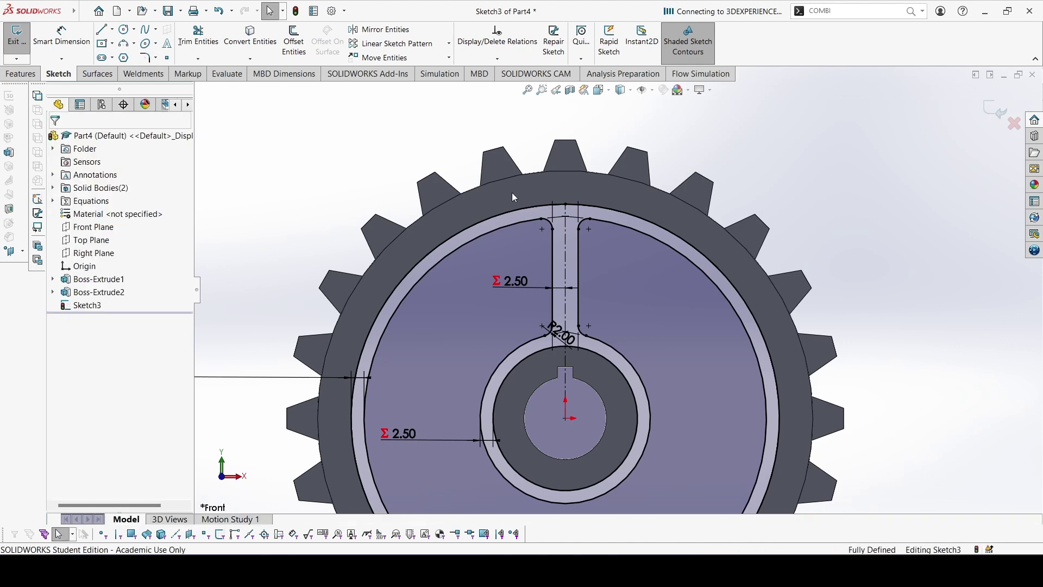
left_click_drag(508, 189, 610, 369)
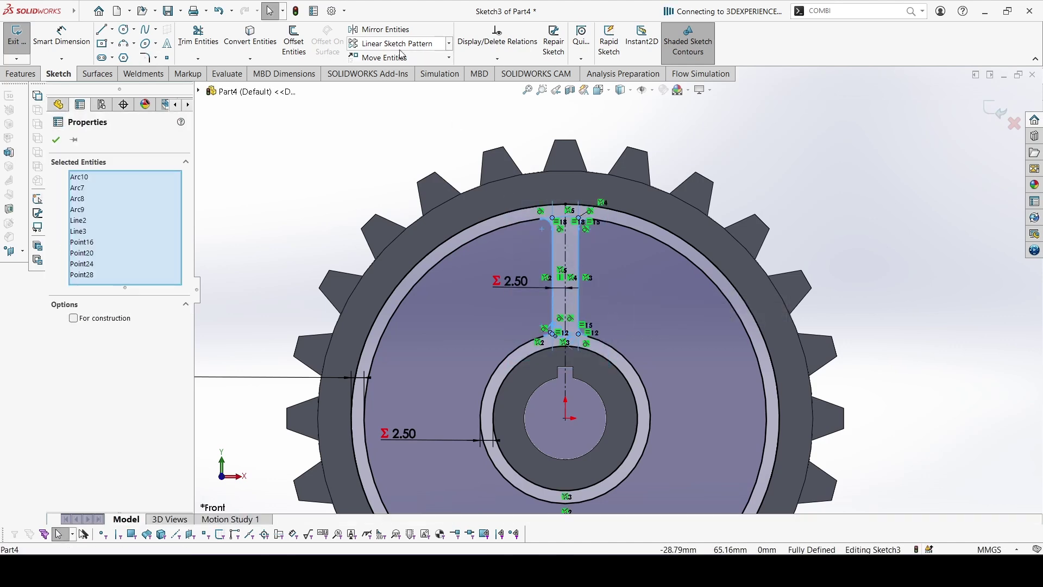
left_click(448, 44)
left_click(407, 74)
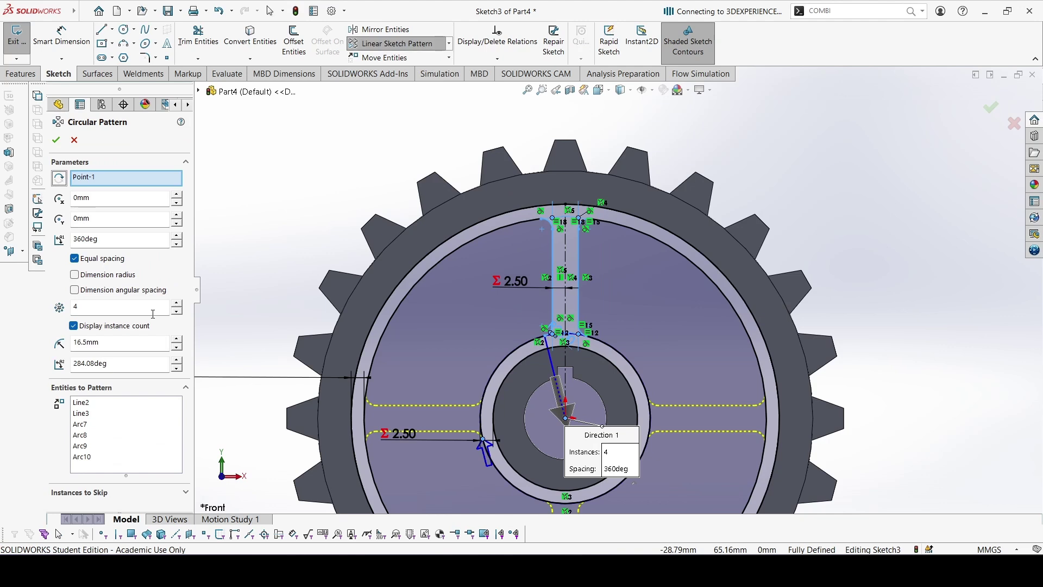
left_click(92, 308)
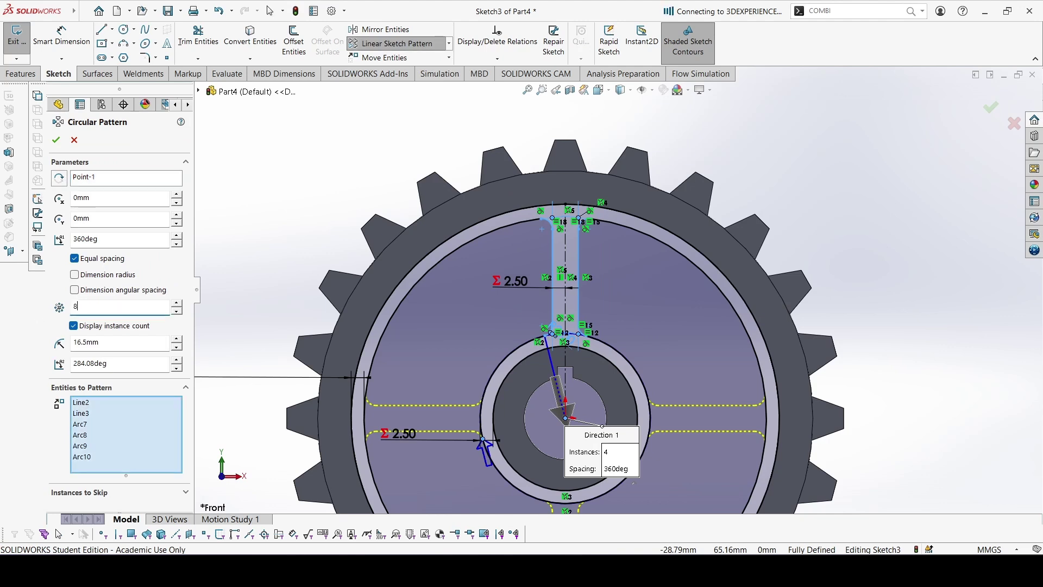
left_click(55, 140)
- Snap the pattern centre onto the origin and trim arcs across the upper-left spokes
middle_click_drag(534, 488, 563, 408, "ctrl")
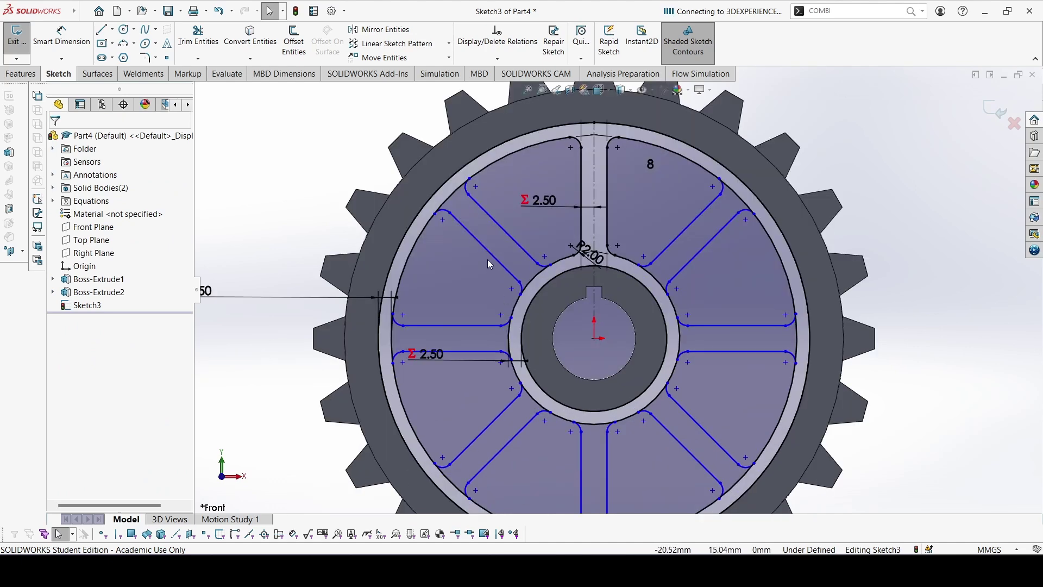
left_click_drag(492, 256, 463, 261)
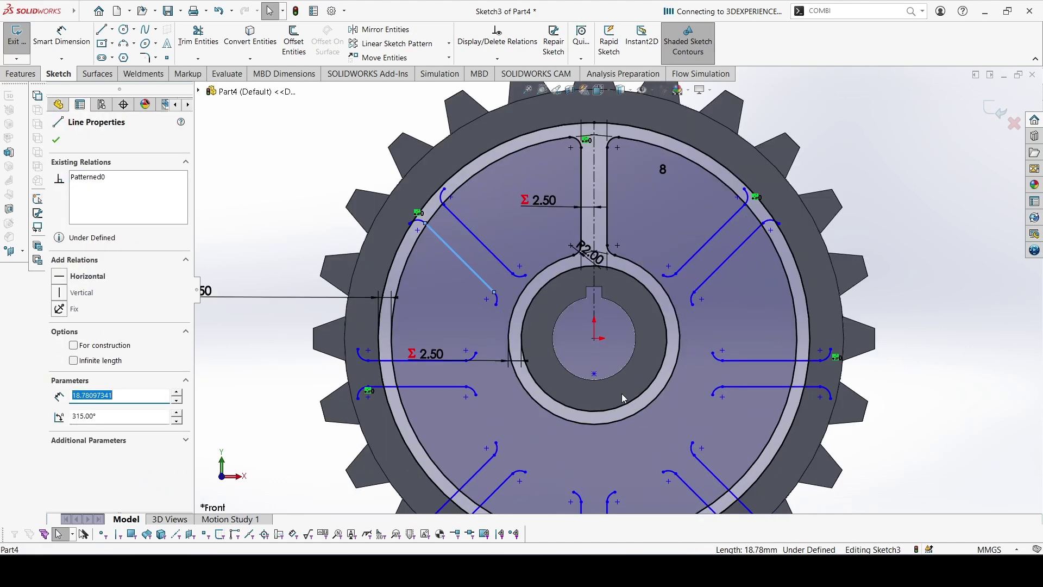
left_click_drag(595, 373, 595, 339)
left_click(909, 203)
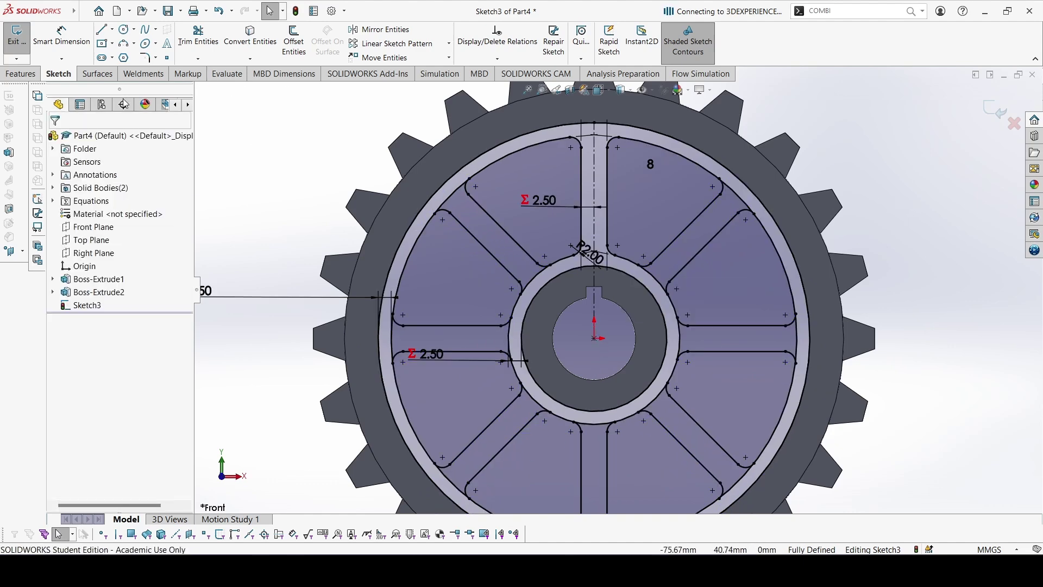
left_click(202, 41)
mouse_move(458, 197)
left_mouse_down()
mouse_move(523, 274)
mouse_move(507, 326)
mouse_move(379, 339)
left_mouse_up()
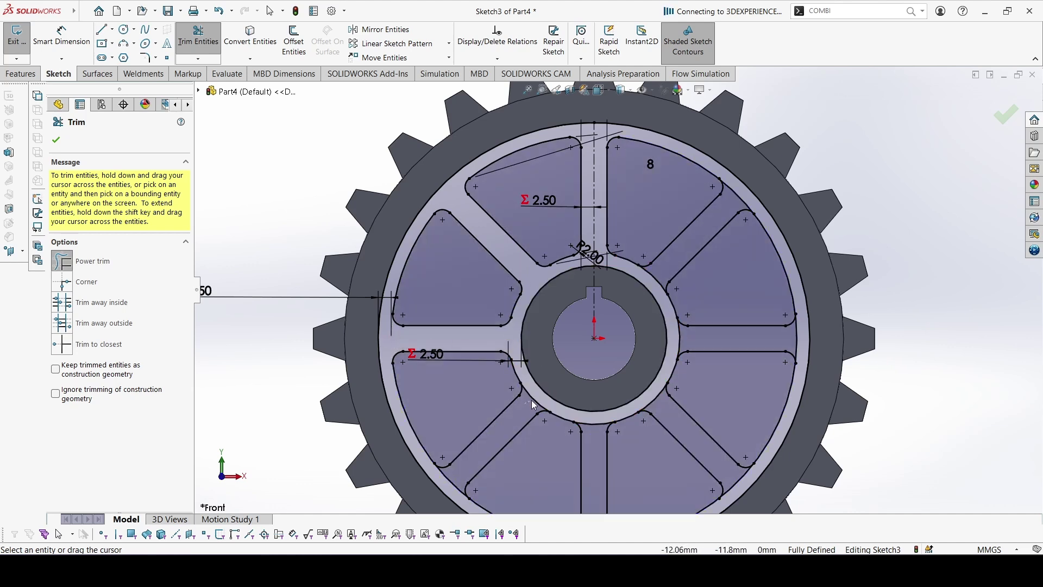
- Trim the rim and hub arcs crossing the lower-left, bottom, right and upper-right spokes
left_click_drag(531, 399, 470, 473)
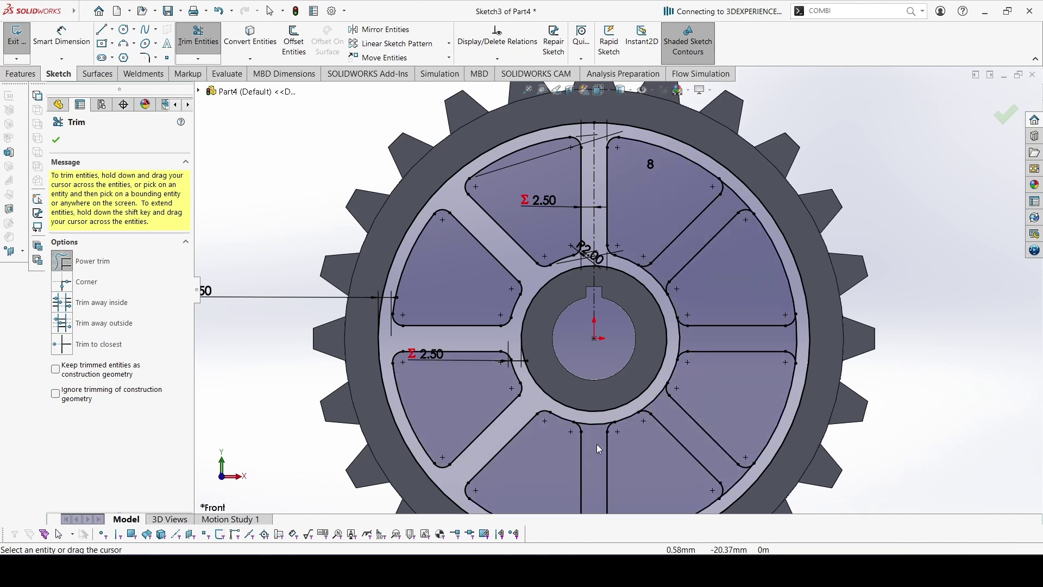
scroll(598, 452, "up", 1)
scroll(598, 452, "down", 1)
left_click_drag(606, 440, 608, 452)
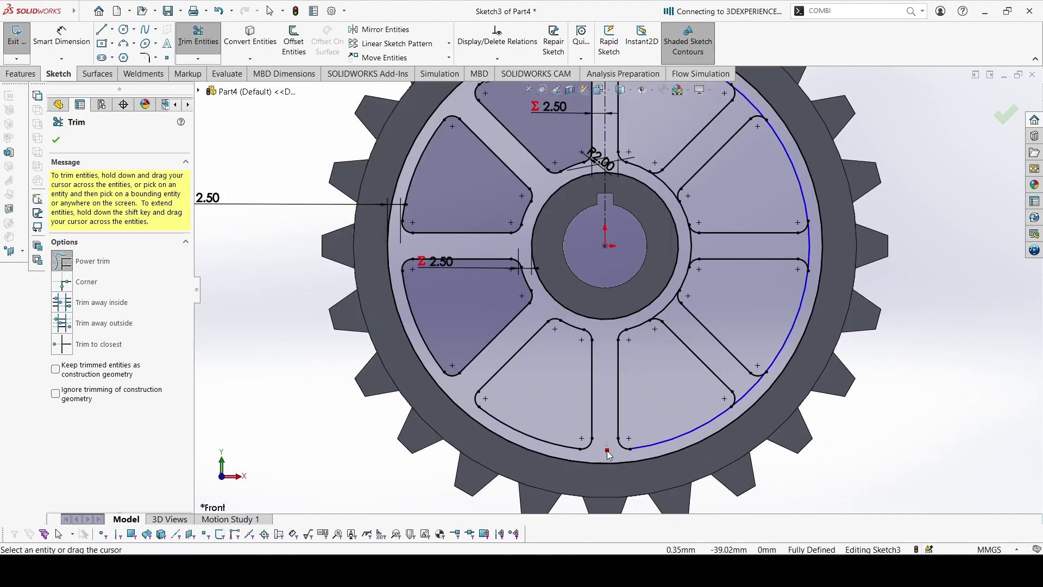
left_click_drag(748, 390, 749, 390)
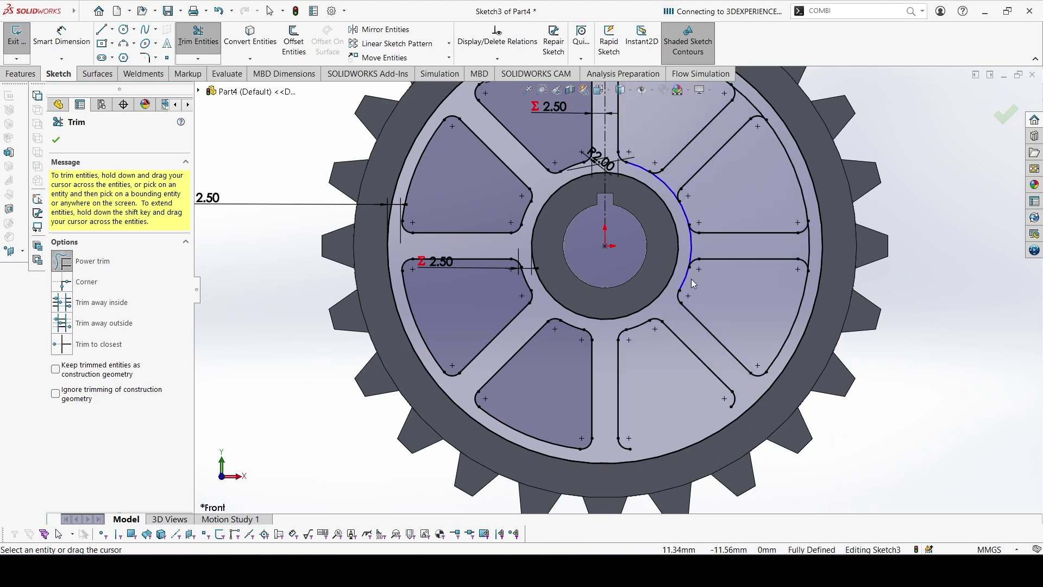
left_click_drag(691, 279, 699, 246)
left_click_drag(811, 252, 803, 249)
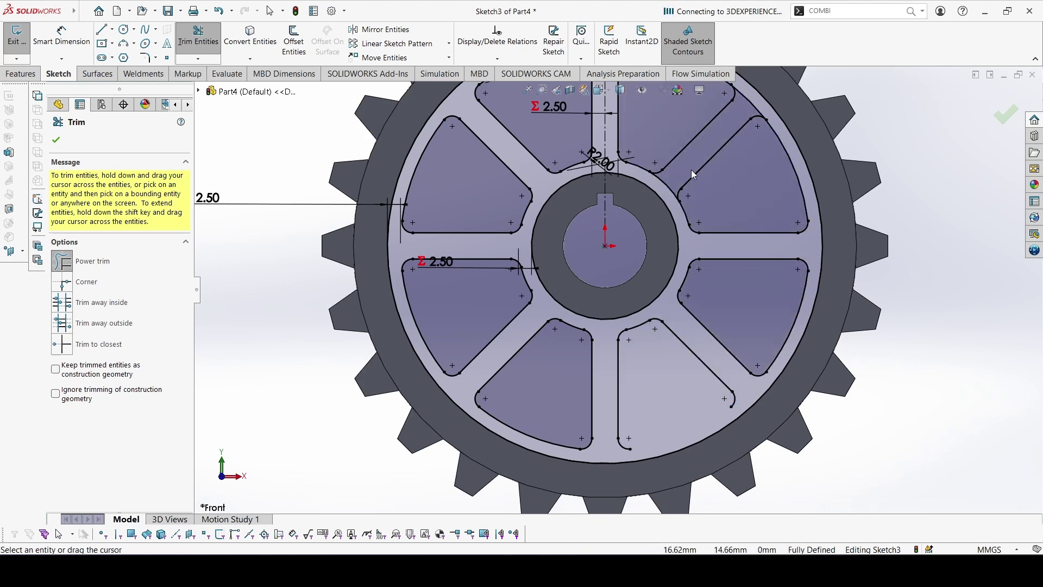
left_click_drag(672, 182, 687, 163)
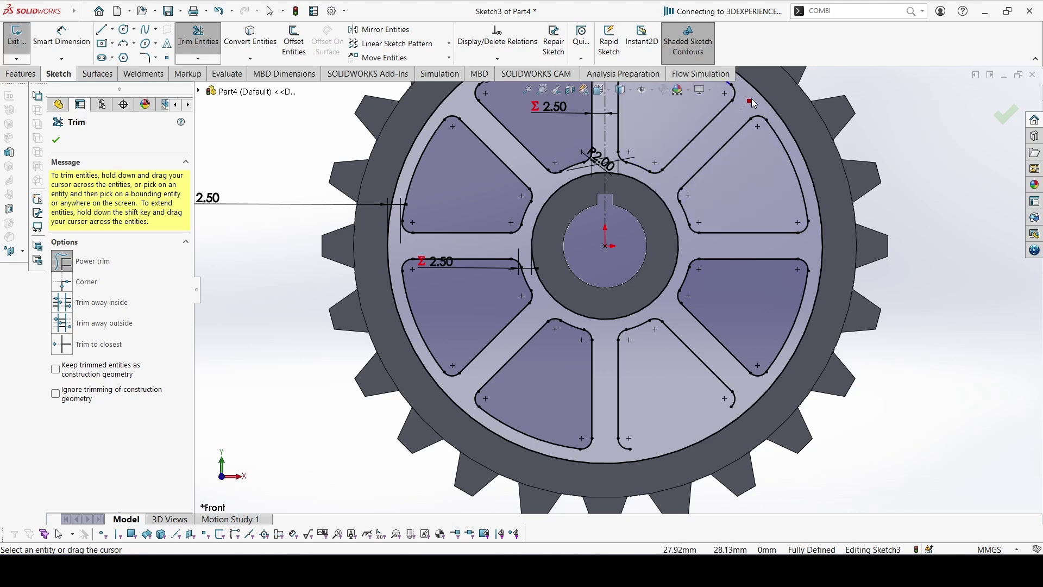
left_click_drag(753, 103, 750, 106)
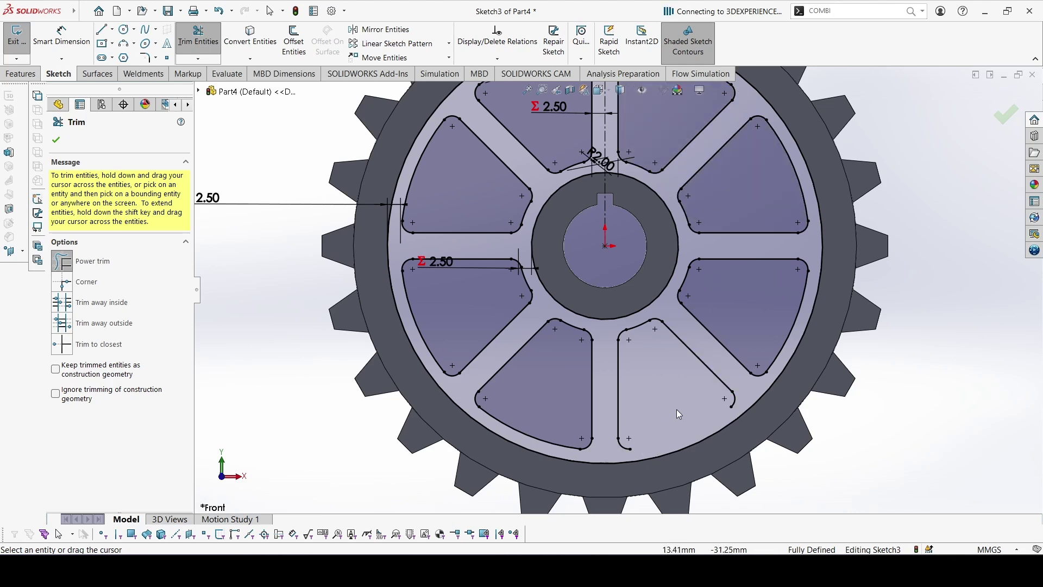
key("Escape")
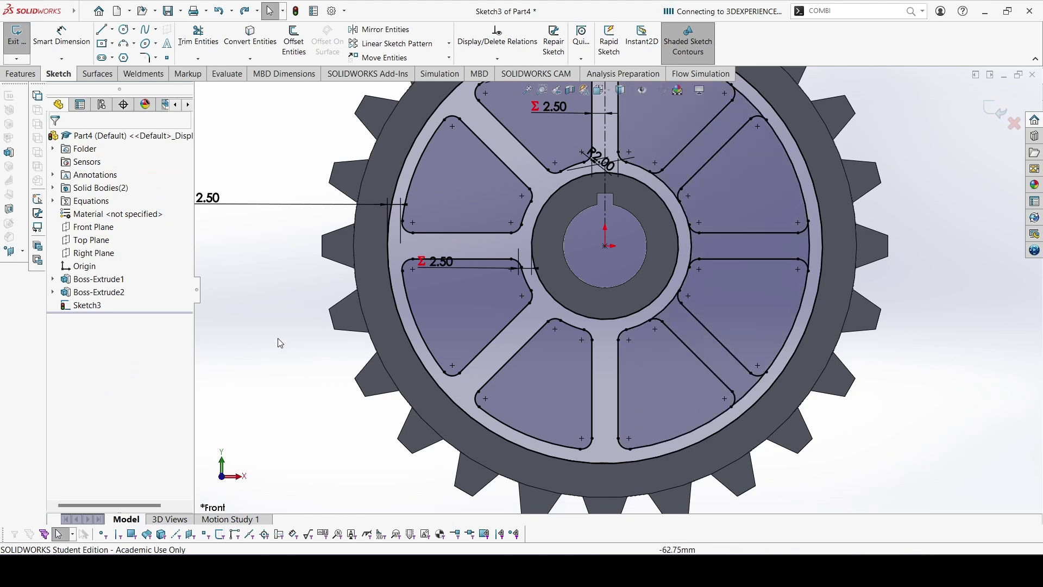
- Trim the remaining ring arcs between the right-side windows
left_click(199, 35)
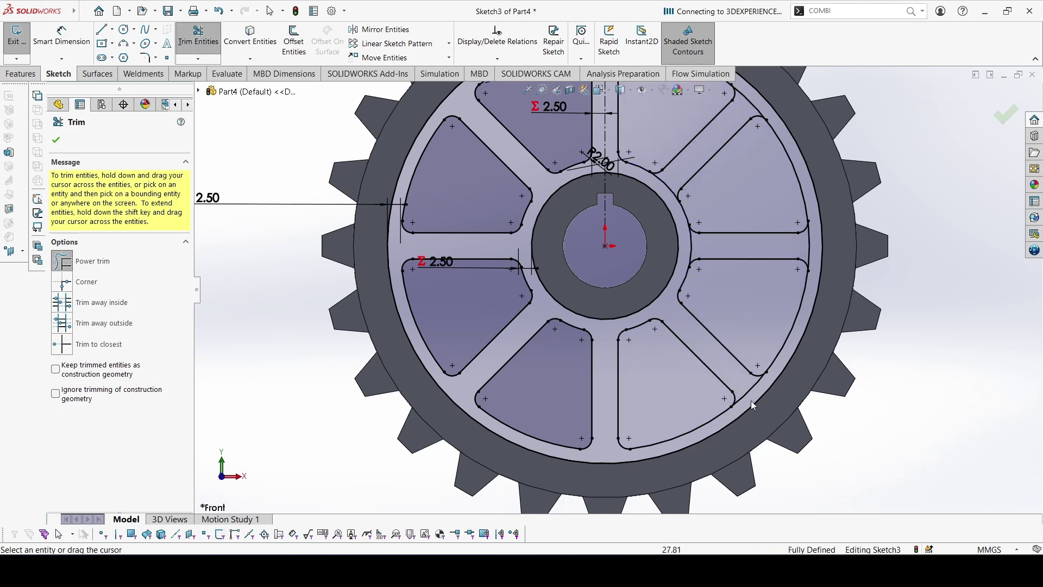
left_click_drag(749, 392, 745, 375)
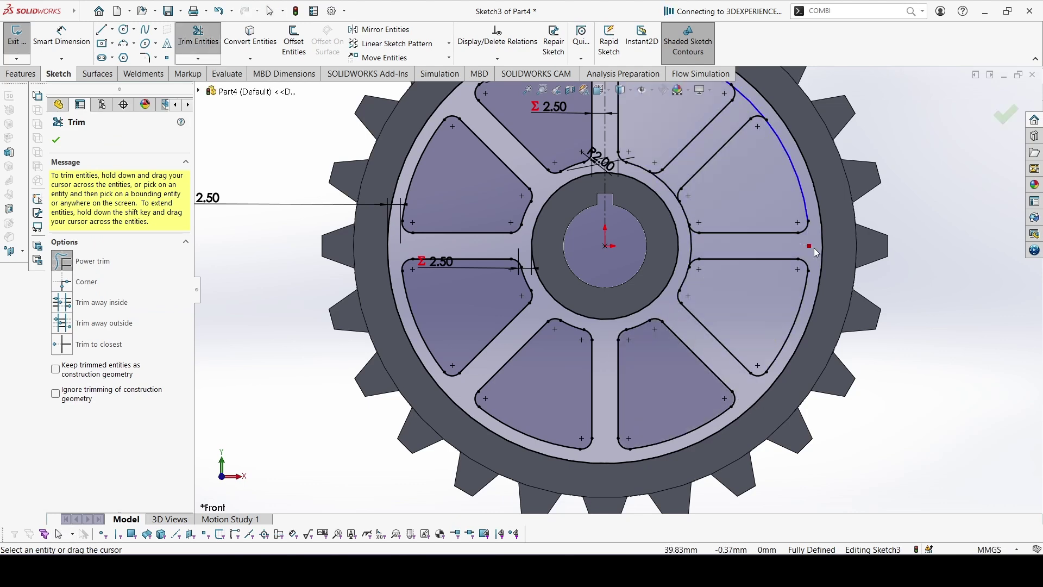
mouse_move(690, 249)
left_mouse_down()
mouse_move(680, 168)
mouse_move(671, 193)
left_mouse_up()
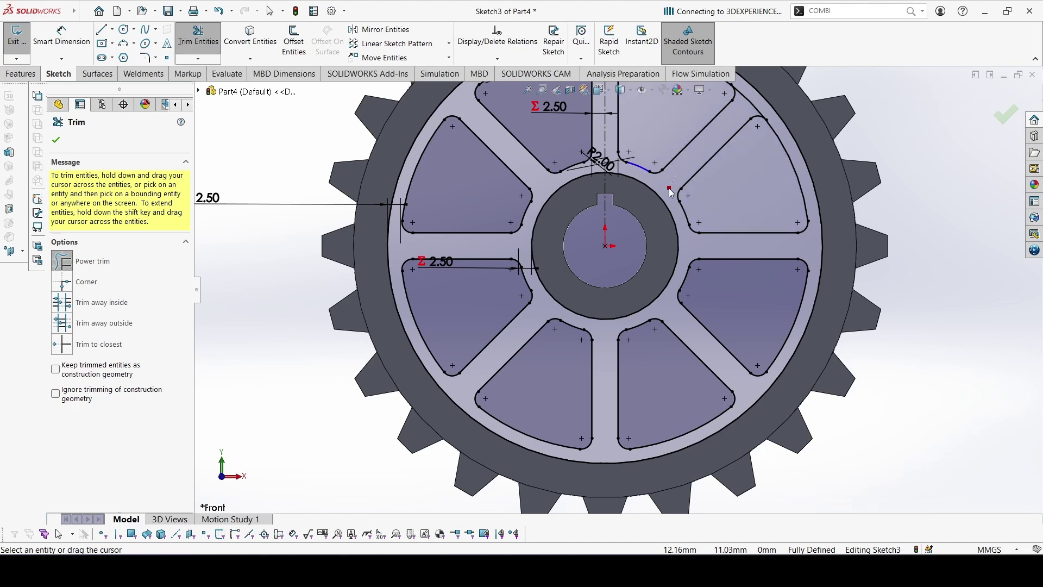
left_click_drag(747, 103, 757, 115)
scroll(736, 190, "up", 3)
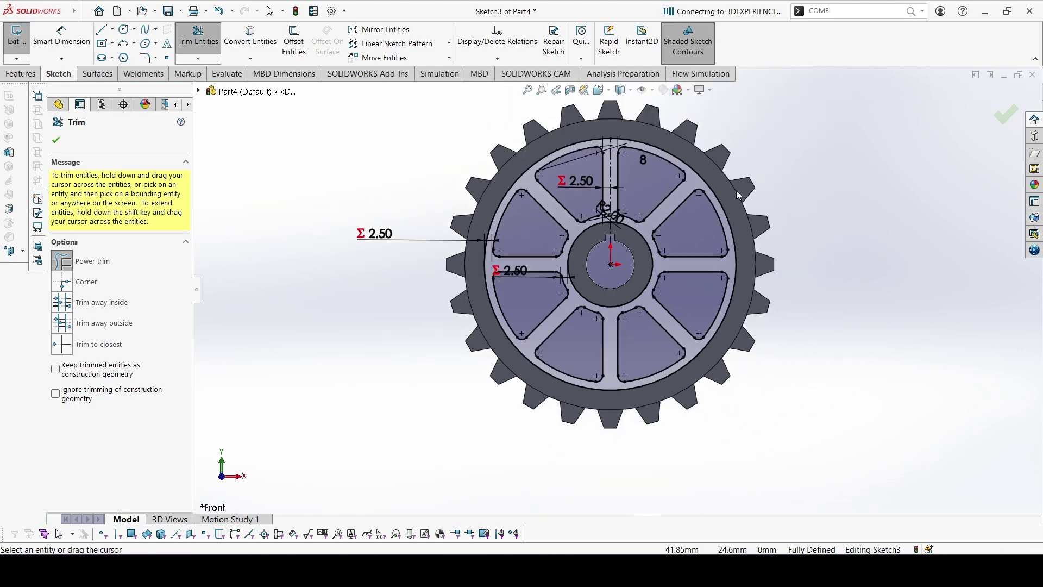
- Extrude Sketch3's spoke regions 16 mm mid-plane as Boss-Extrude3
left_click(60, 144)
left_click(27, 75)
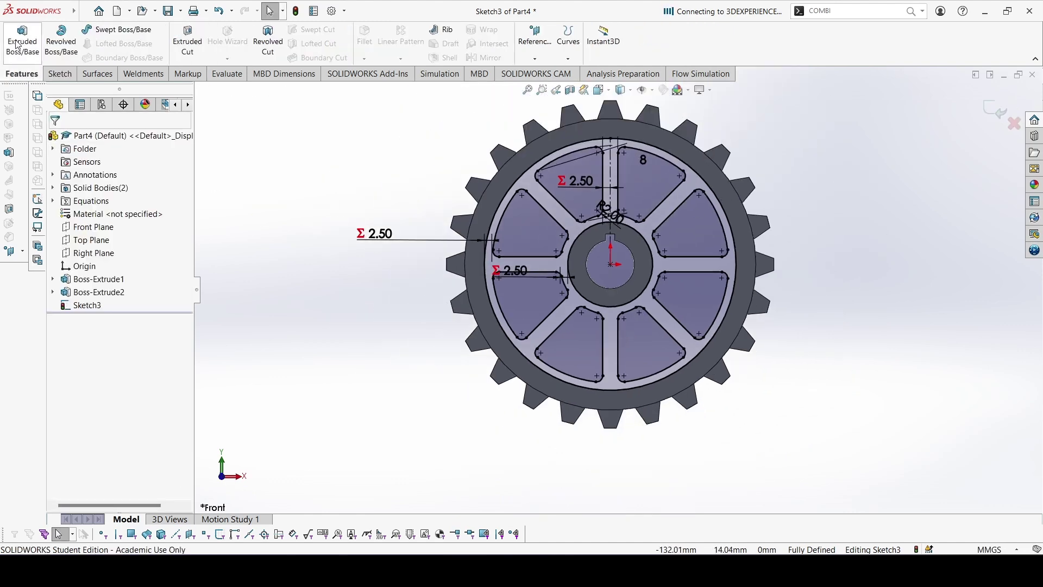
left_click(23, 44)
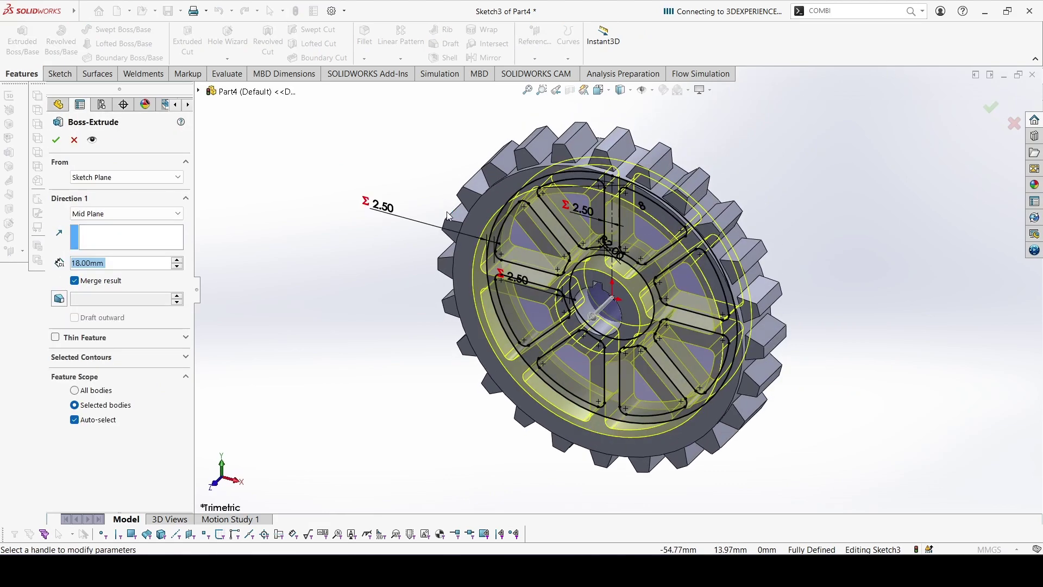
middle_click_drag(614, 335, 583, 344)
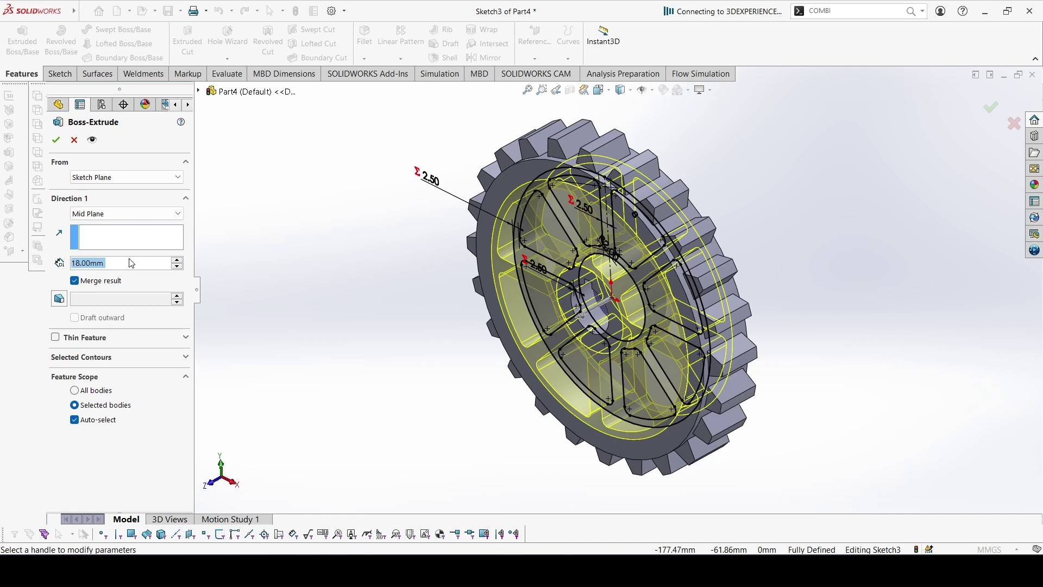
type("16")
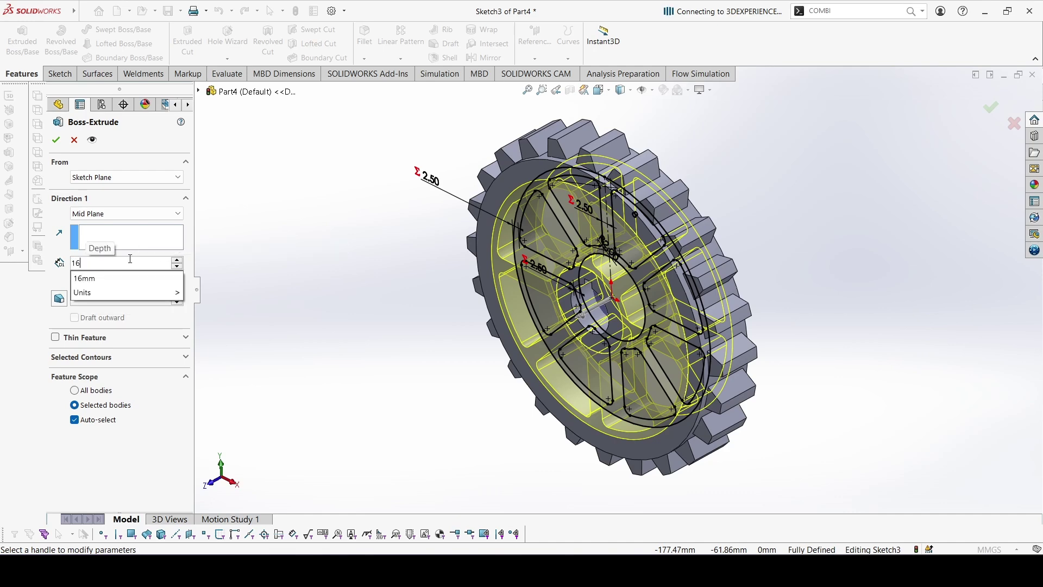
key("Return")
key("Return")
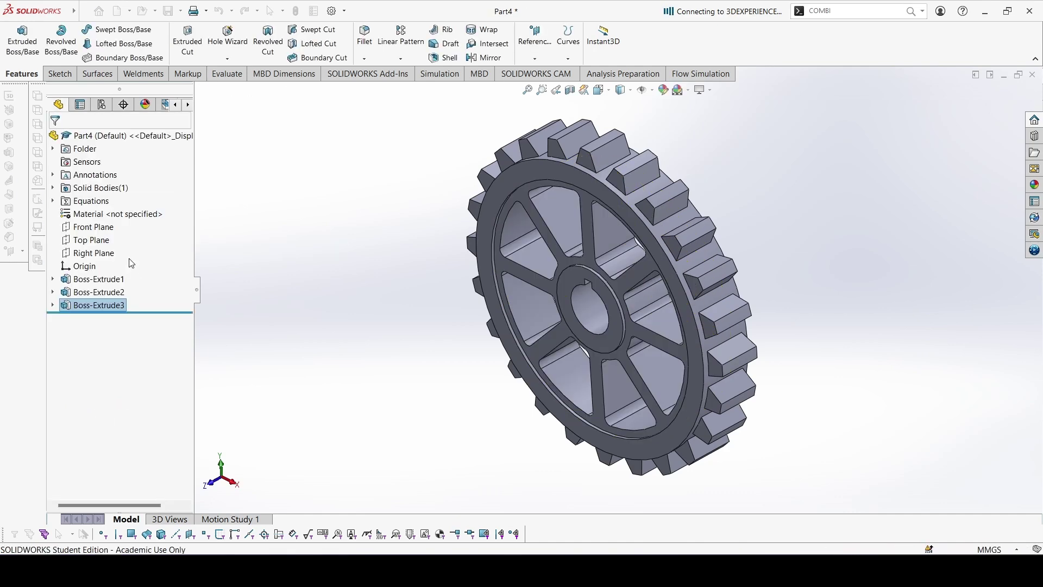
mouse_move(450, 397)
middle_mouse_down()
mouse_move(458, 339)
mouse_move(449, 391)
middle_mouse_up()
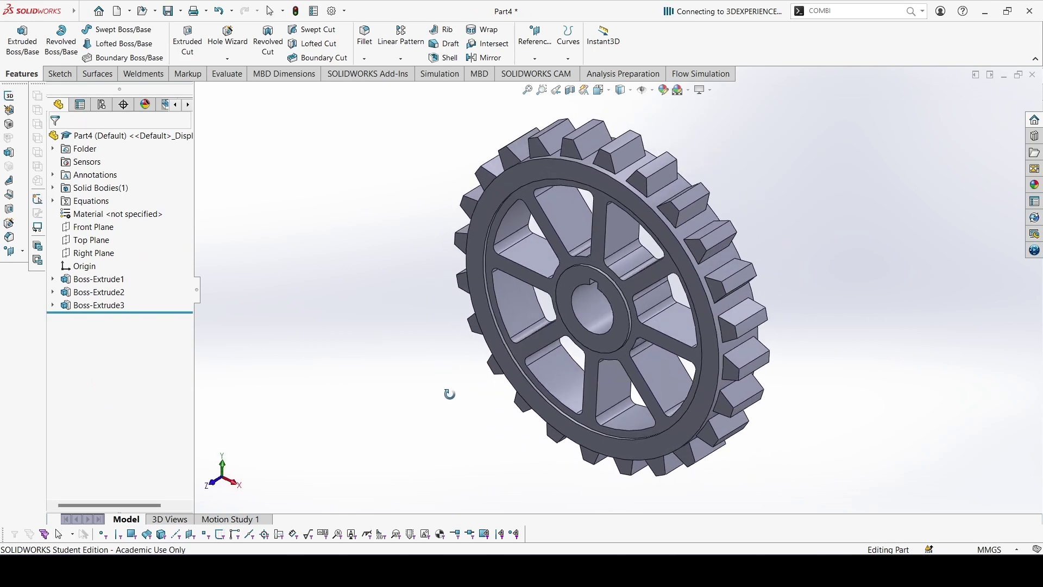
- Assign Cast Carbon Steel as the part's material
right_click(128, 221)
key("Escape")
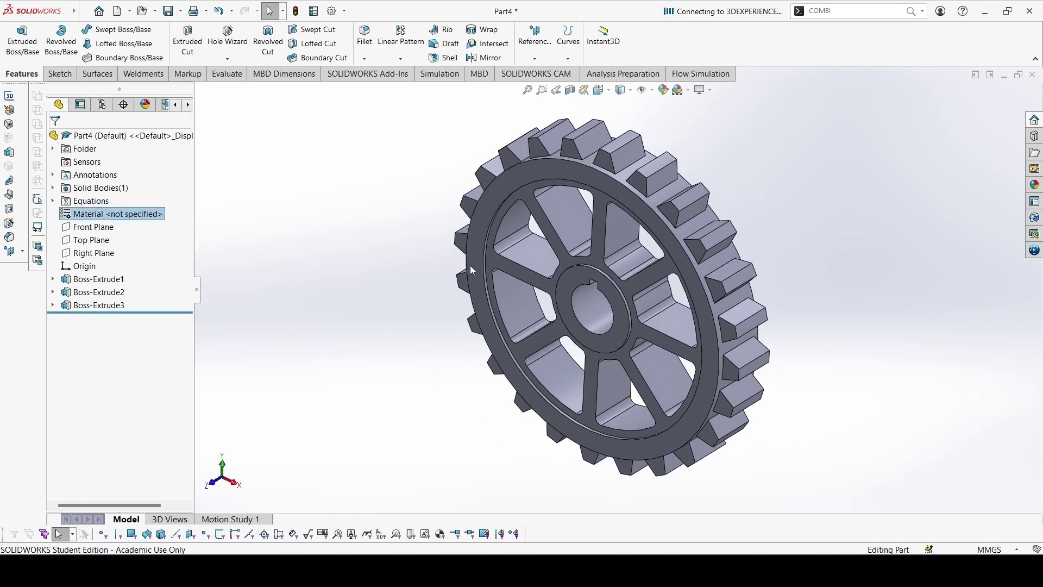
scroll(378, 363, "down", 2)
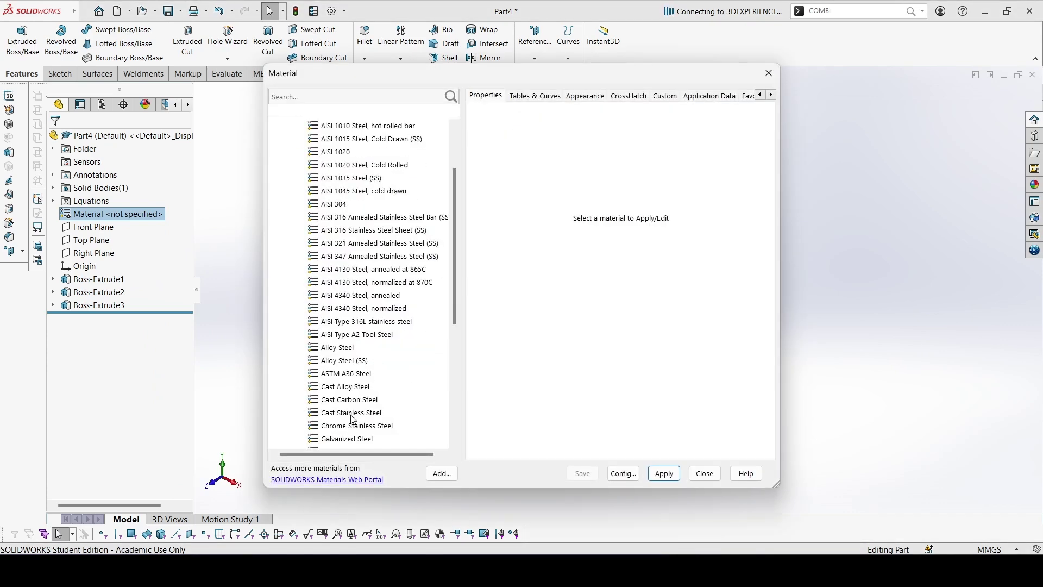
scroll(356, 415, "down", 2)
left_click(357, 335)
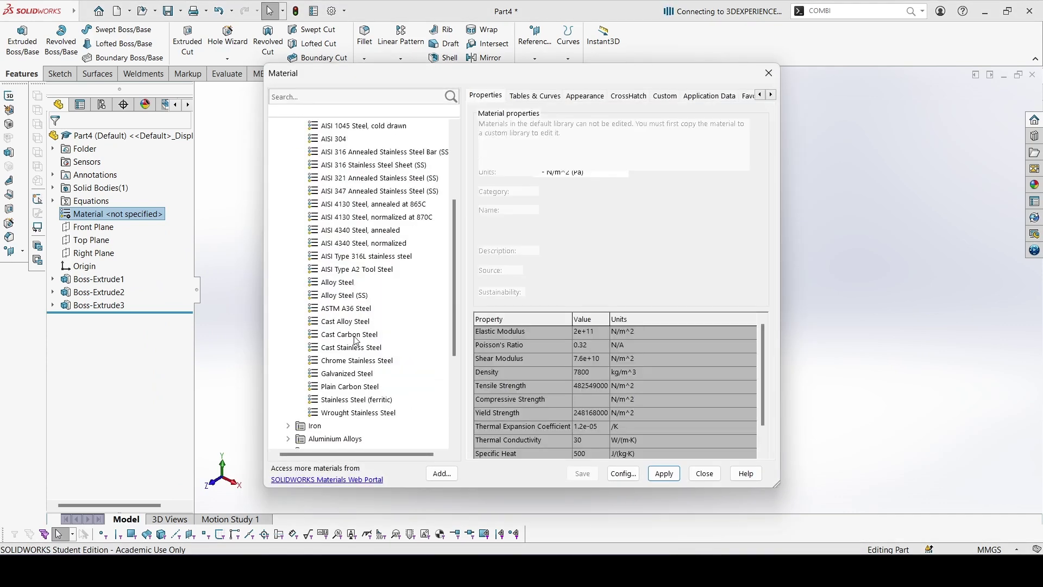
left_click(665, 473)
left_click(704, 474)
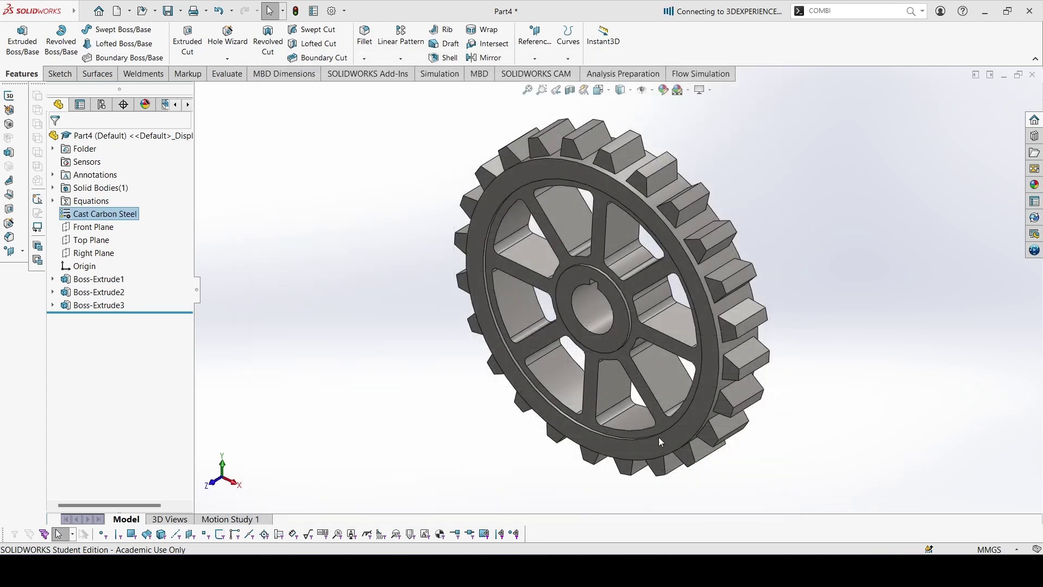
- Add a Mass sensor and expand it to read 636.48 g
right_click(79, 162)
left_click(101, 172)
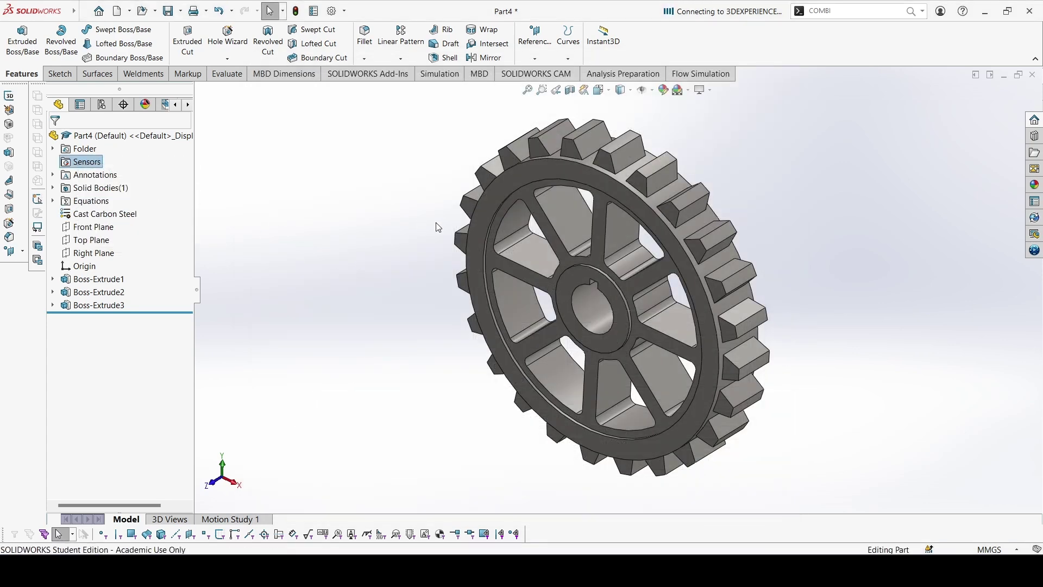
left_click(54, 143)
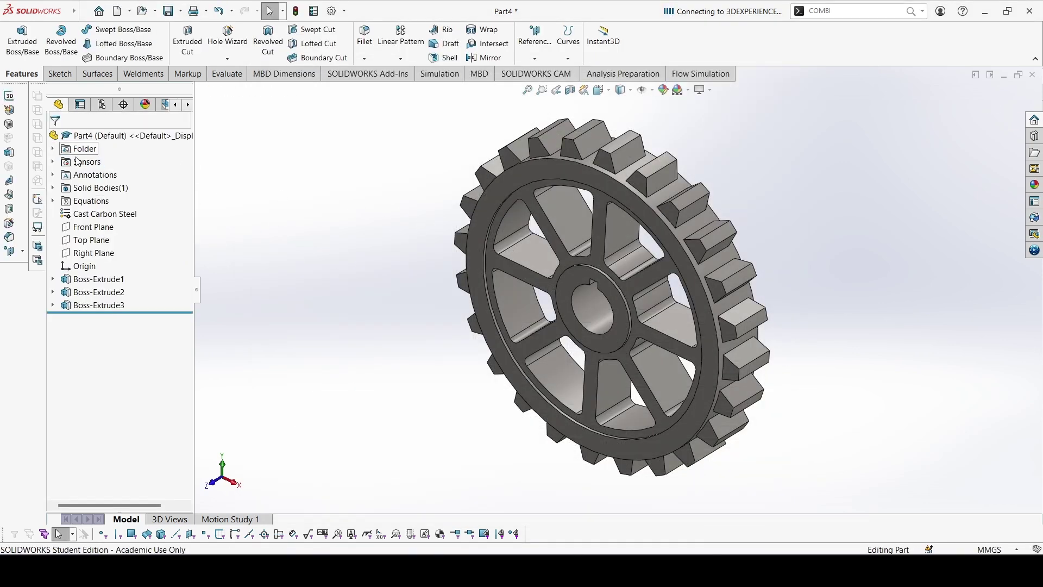
left_click(52, 162)
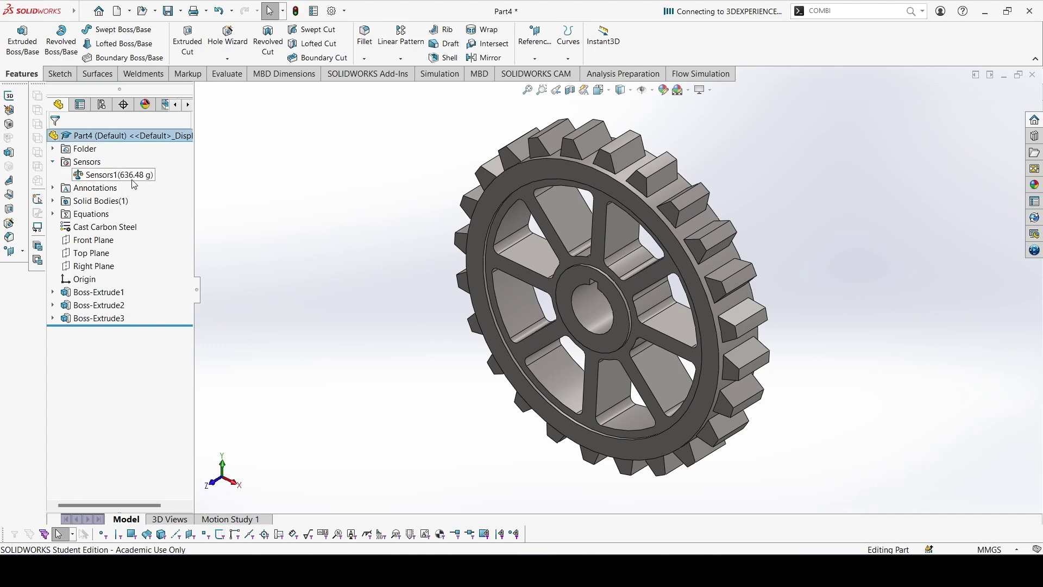
left_click(115, 174)
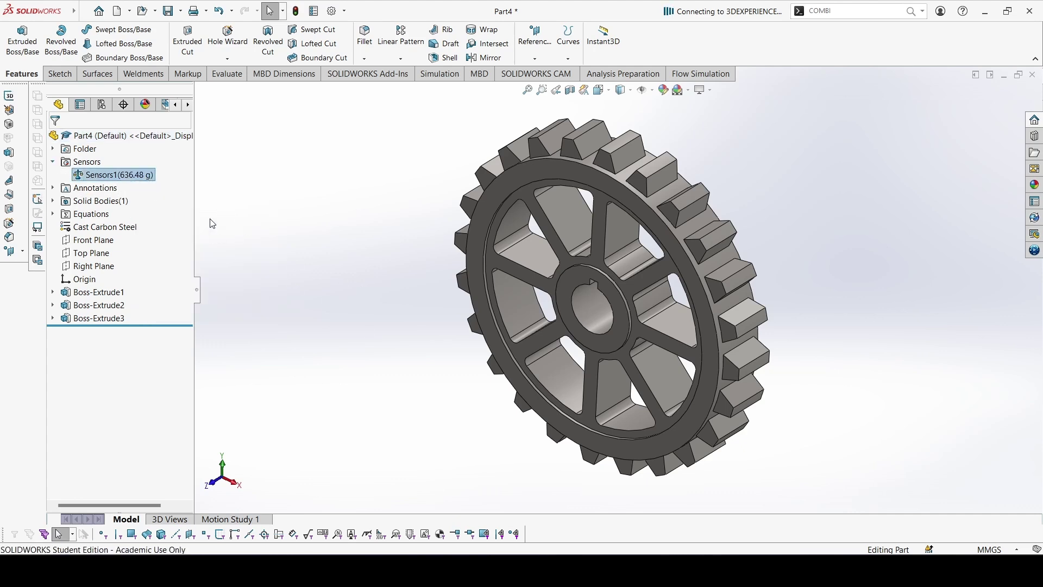
- Compare the 636.48 g mass with answer 3a in the PDF answer key
key("alt+Tab")
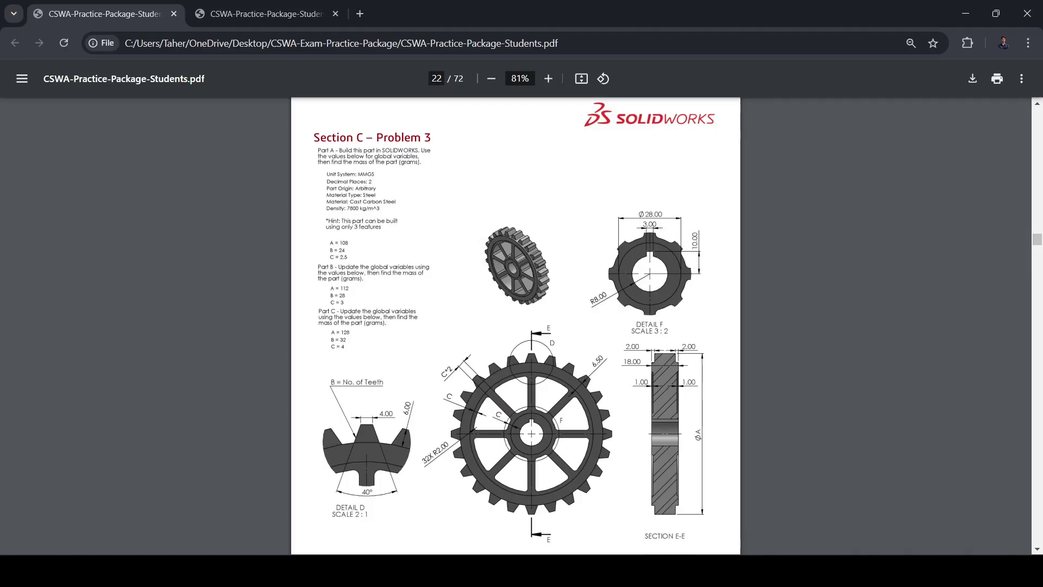
left_click(236, 16)
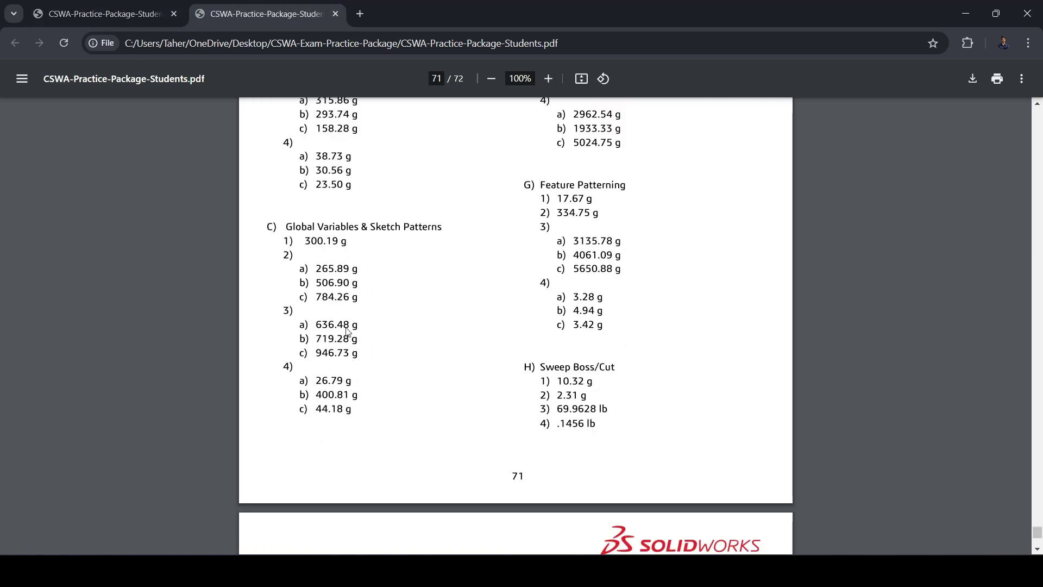
key("alt+Tab")
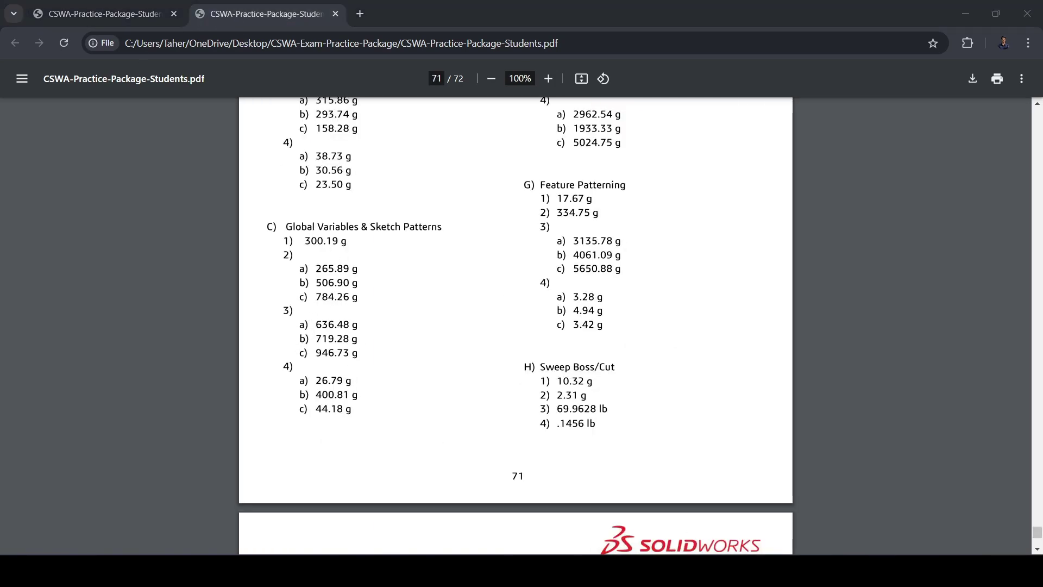
- In the Equations manager, change global variable A to 112
right_click(107, 216)
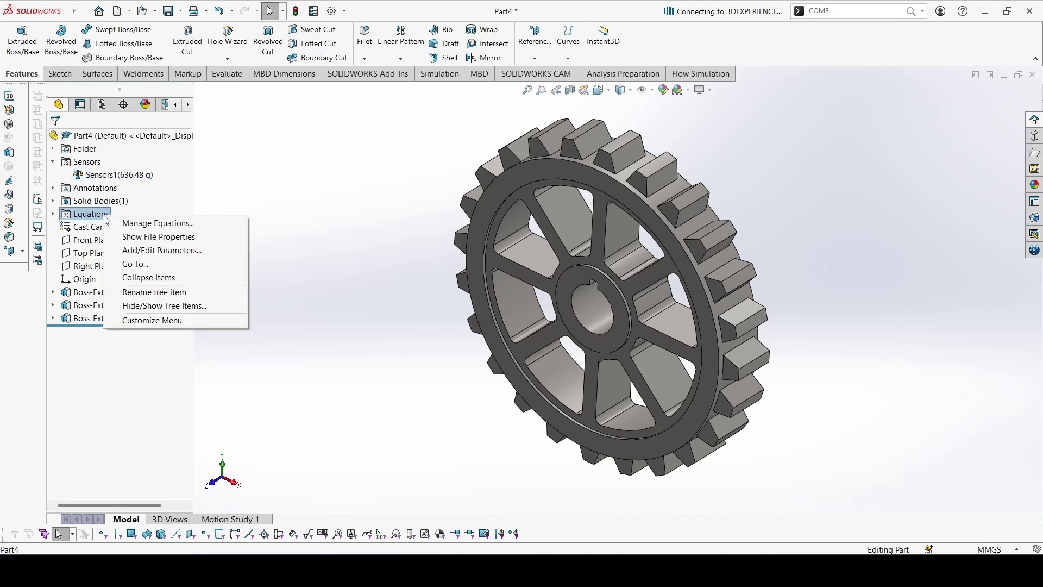
left_click(125, 227)
left_click(323, 294)
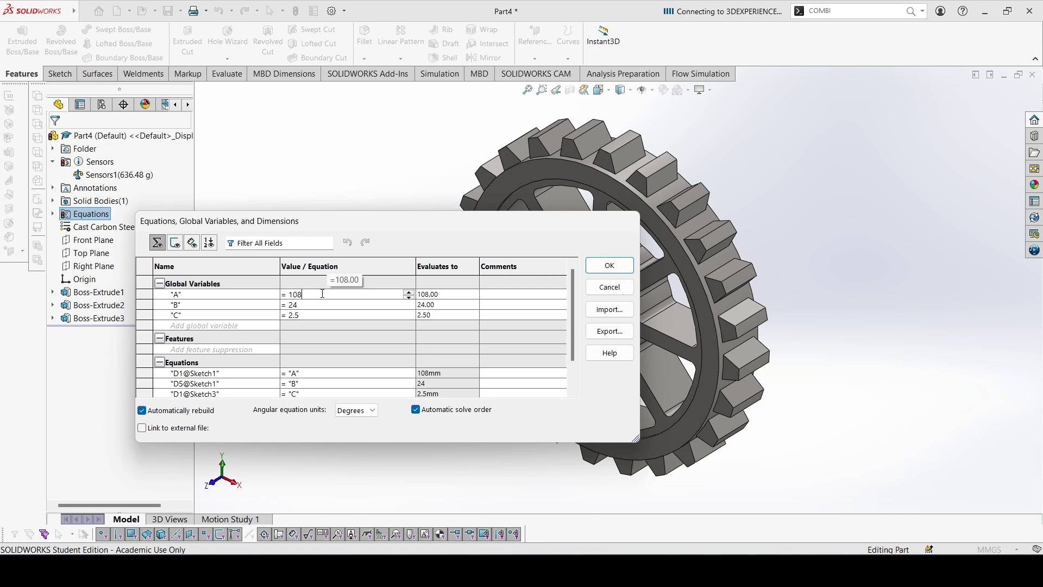
key("BackSpace")
key("BackSpace")
key("BackSpace")
type("112")
key("Return")
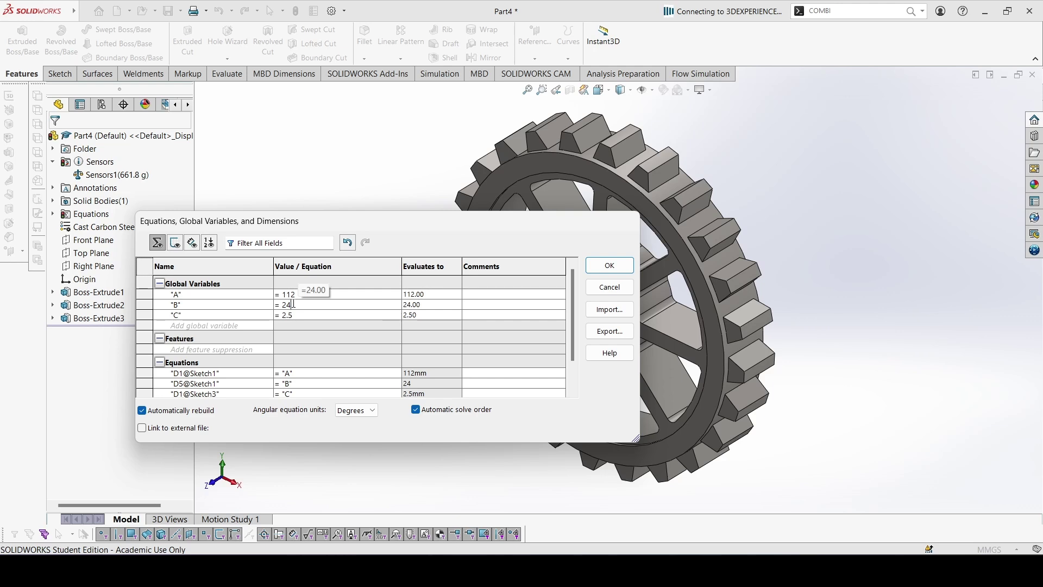
- Set B to 28 and C to 3, apply, and check 719.28 g against answer 3b
left_click(294, 303)
key("BackSpace")
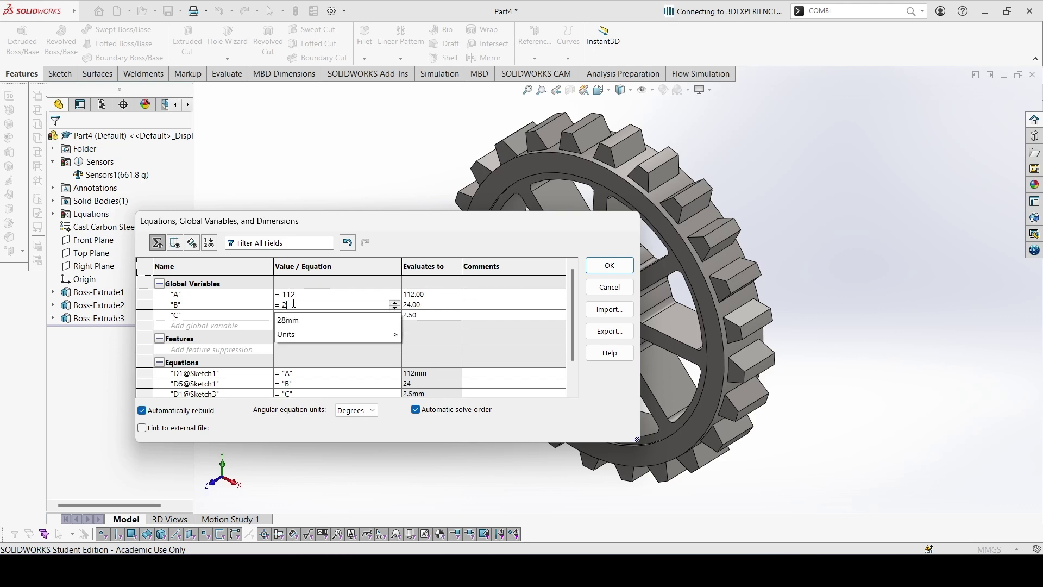
type("8")
left_click(304, 315)
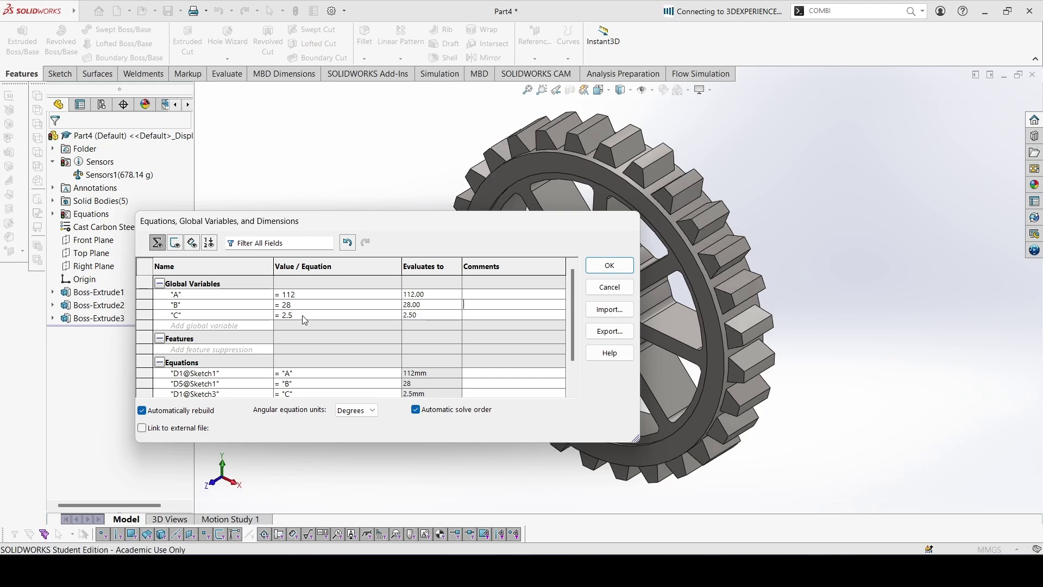
key("BackSpace")
key("BackSpace")
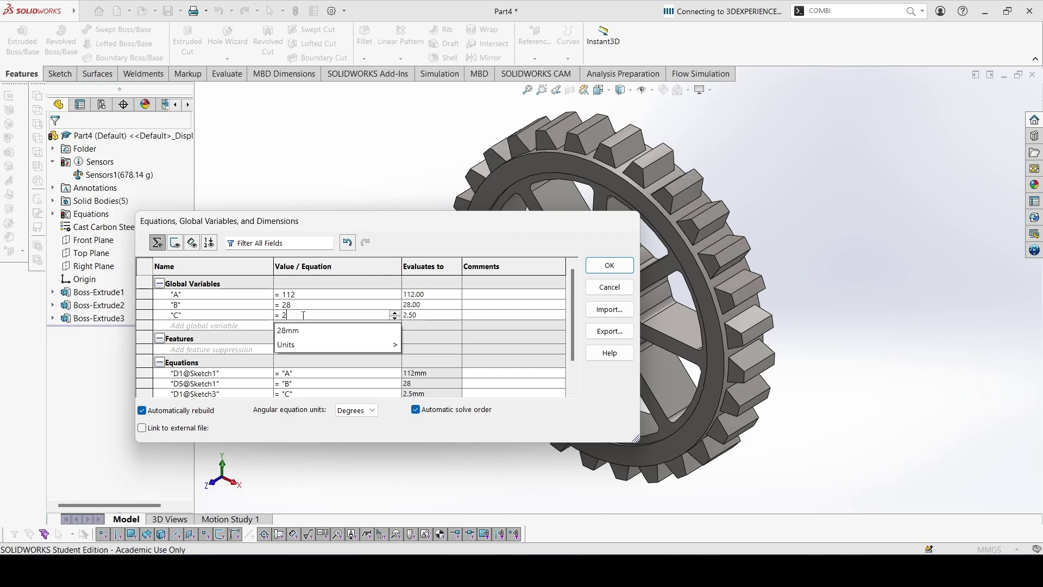
key("BackSpace")
type("3")
key("Tab")
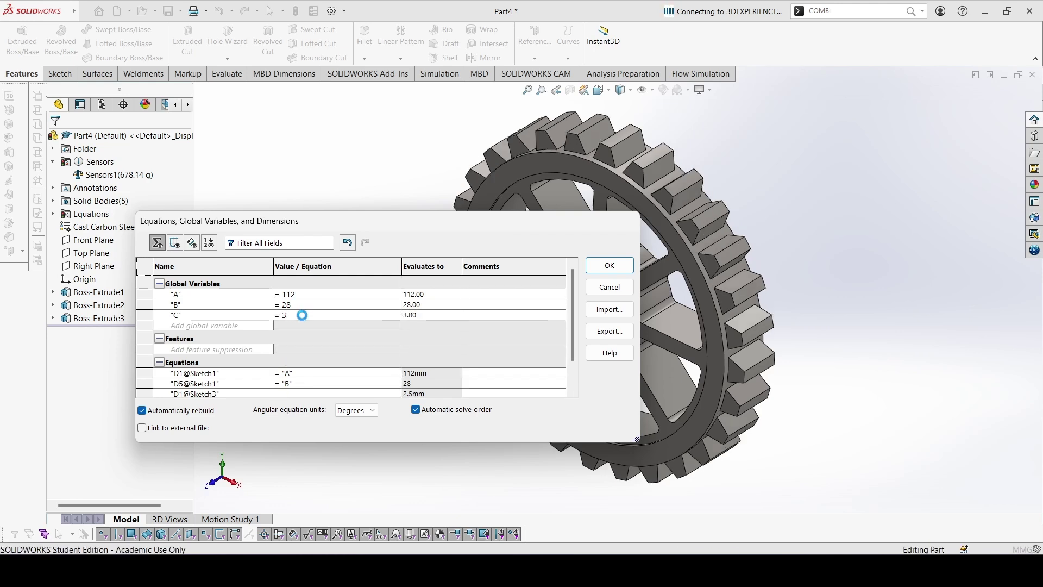
left_click(608, 265)
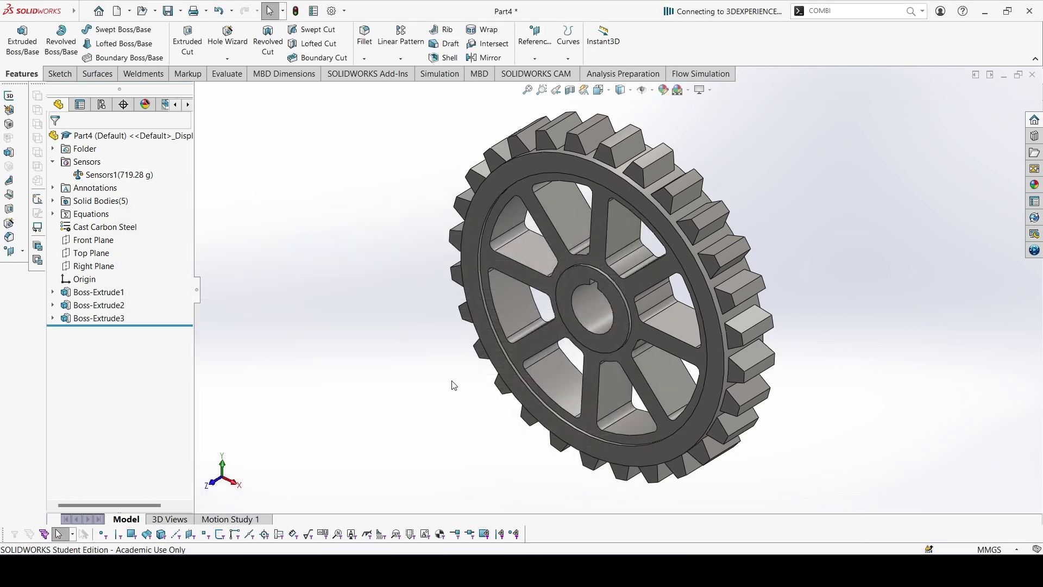
left_click(522, 570)
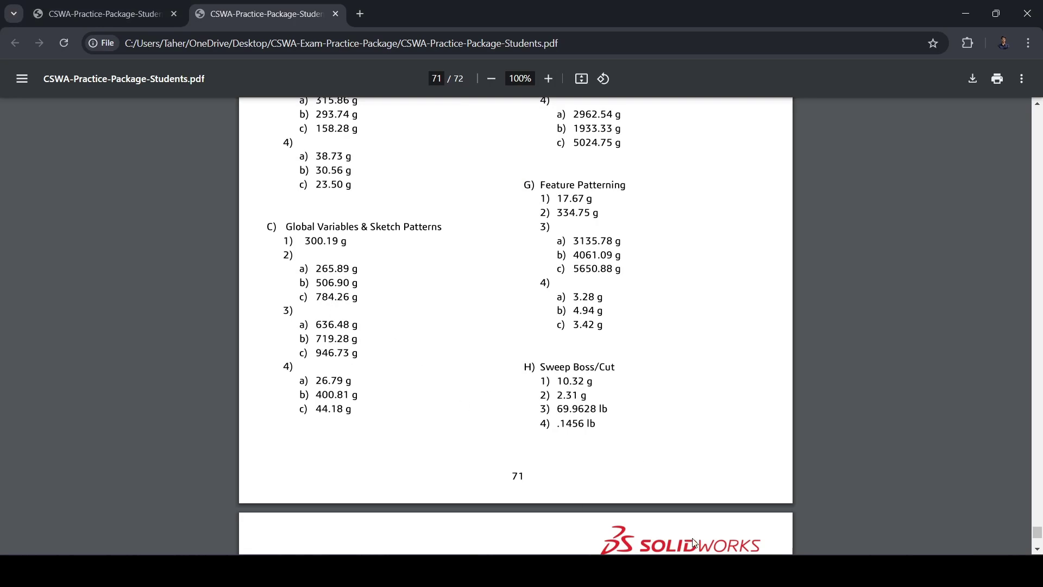
left_click(687, 571)
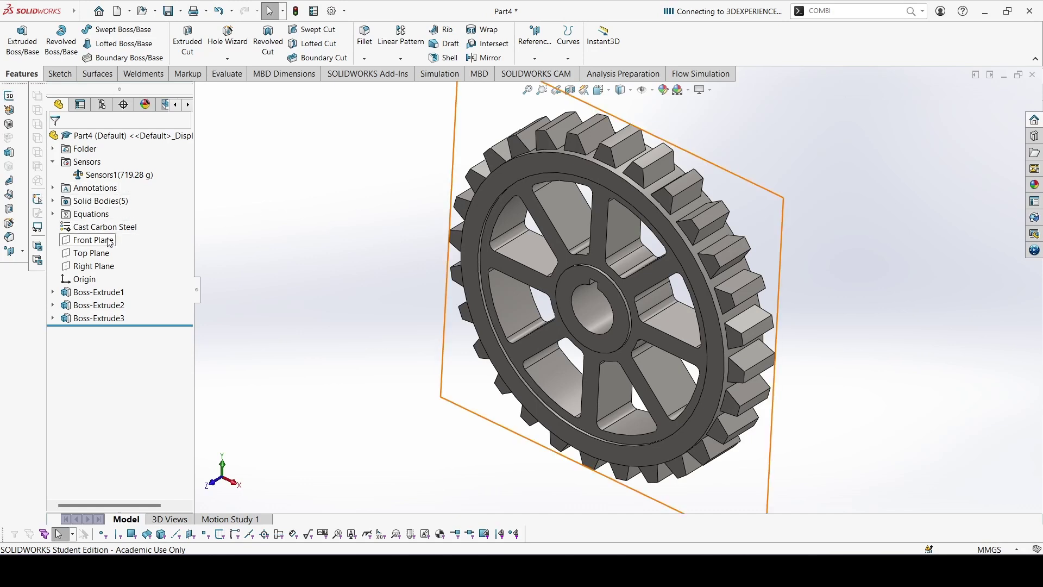
- In the Equations manager, change global variable A to 128
right_click(93, 216)
left_click(117, 225)
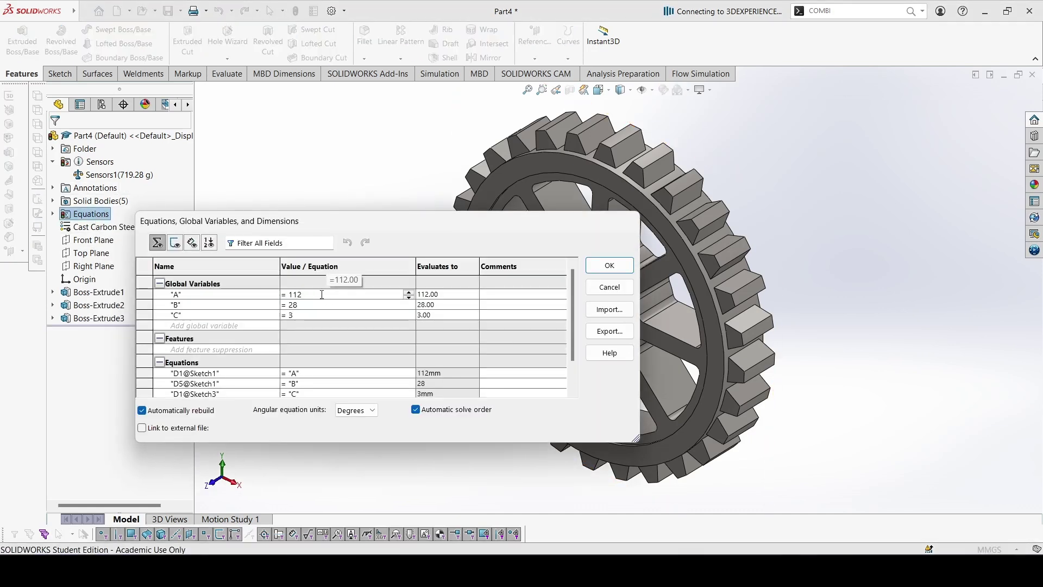
key("BackSpace")
key("BackSpace")
type("28")
key("Return")
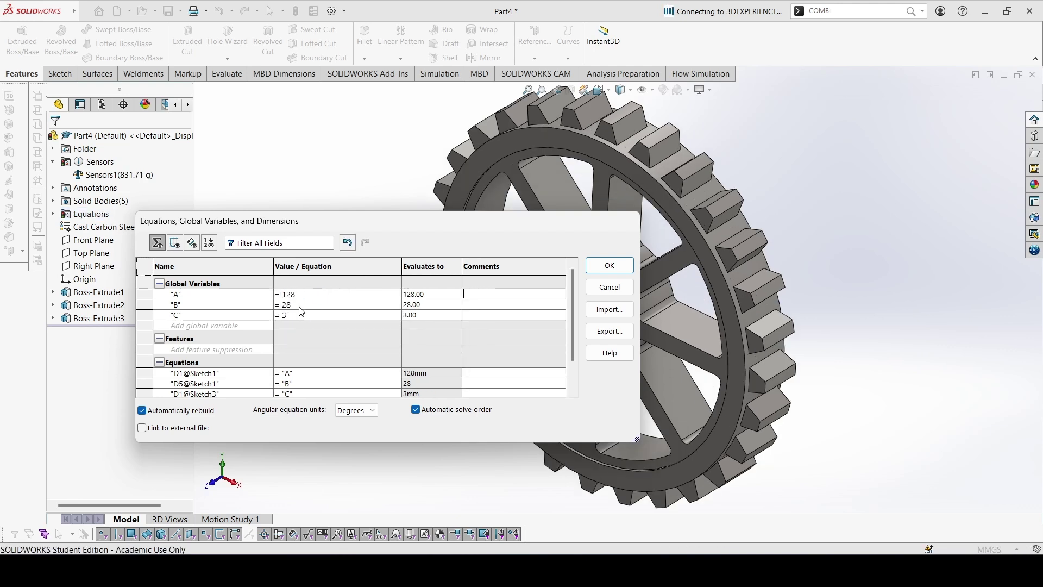
- Set B to 32 and C to 4, then apply the variable changes
double_click(298, 305)
type("32")
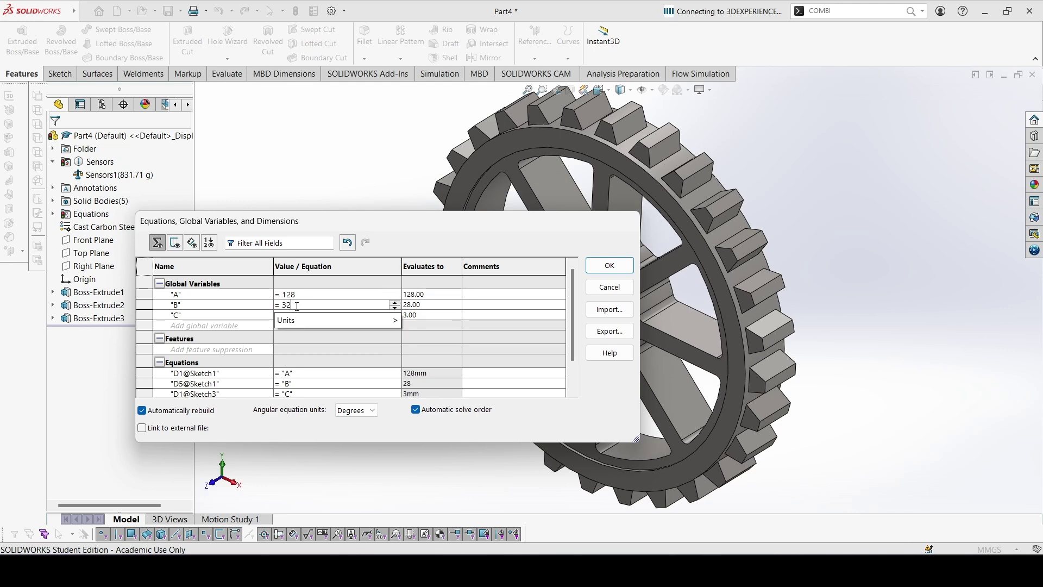
key("Return")
double_click(299, 314)
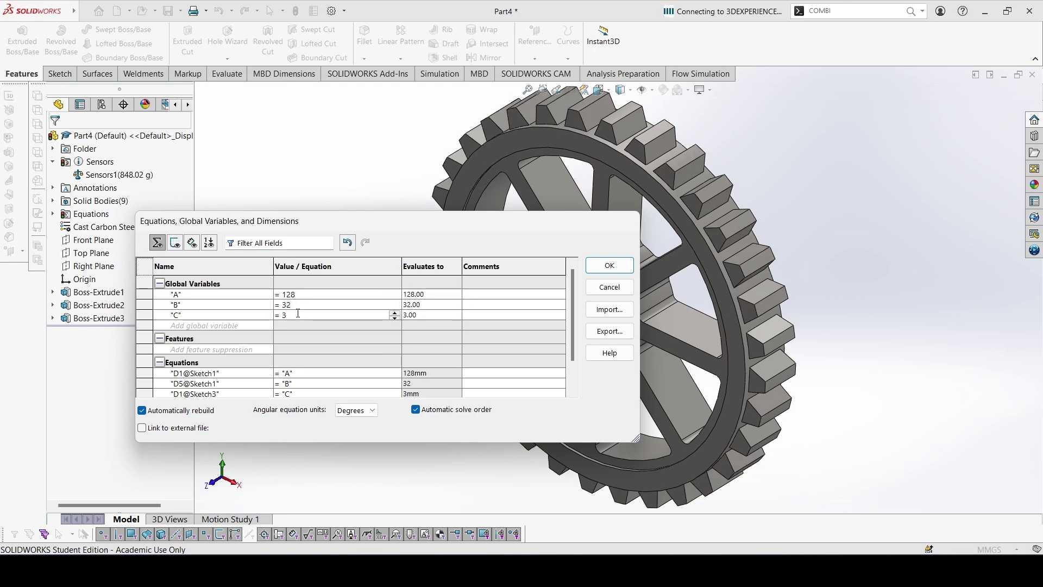
key("BackSpace")
type("4")
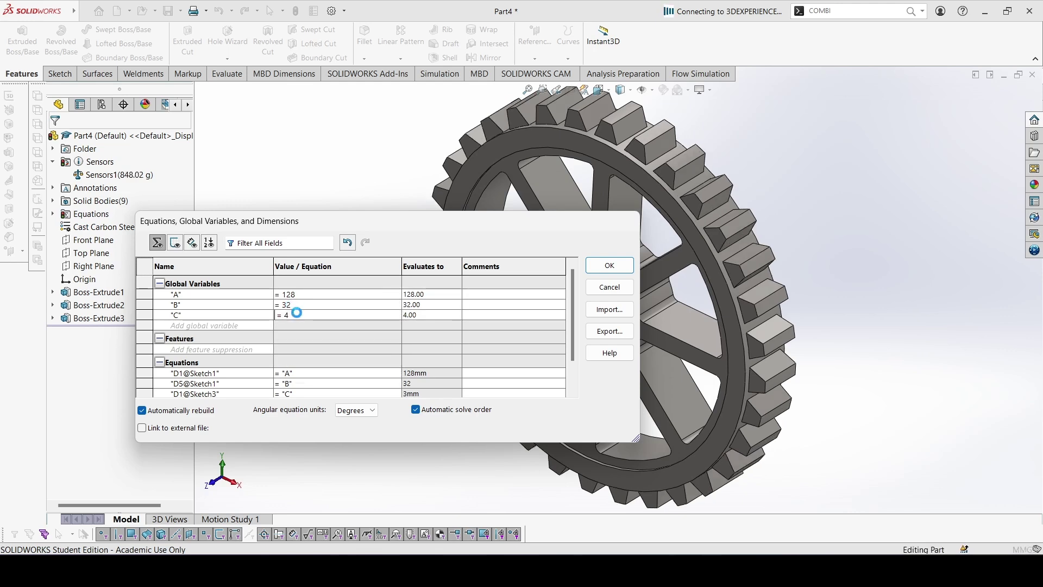
key("Return")
left_click(617, 266)
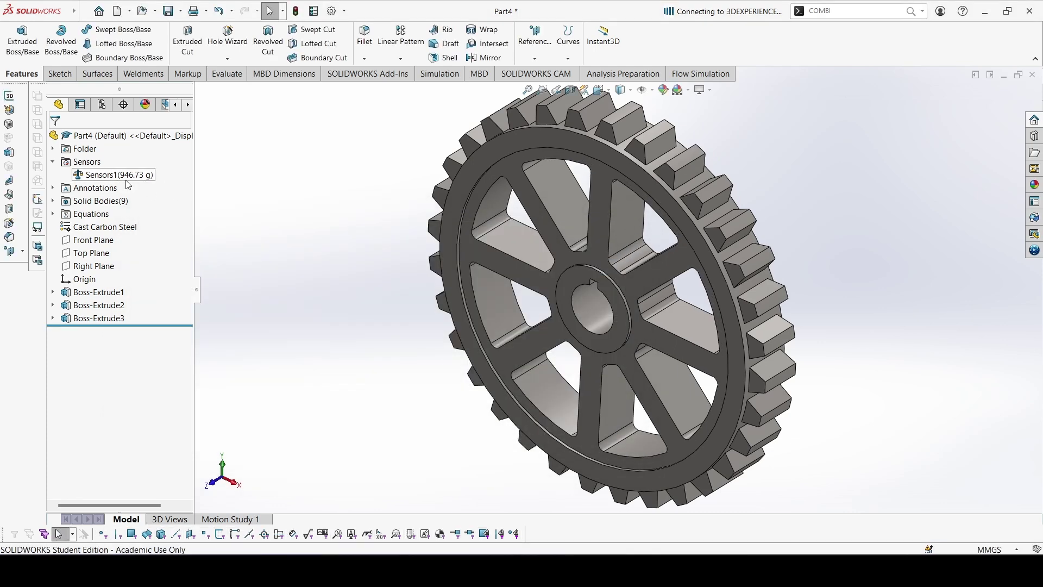
- Verify the 946.73 g mass against answer 3c and zoom to fit the gear
left_click(668, 569)
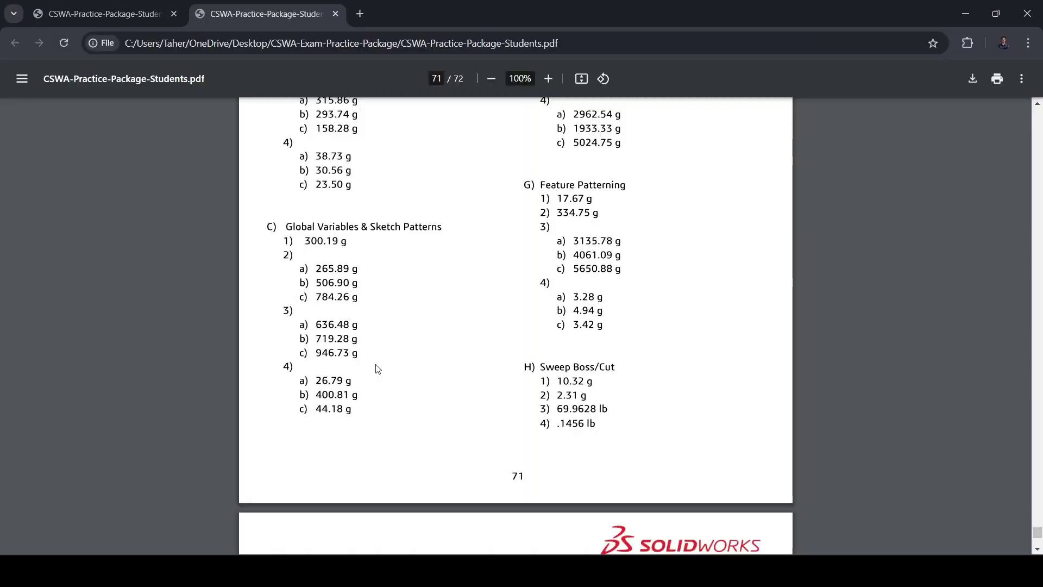
key("alt+Tab")
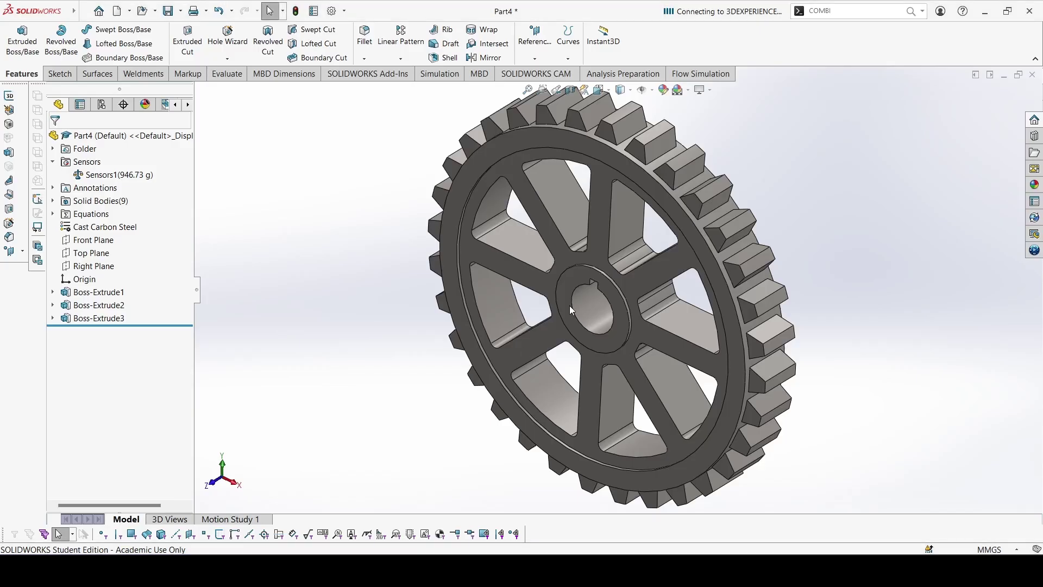
key("f")
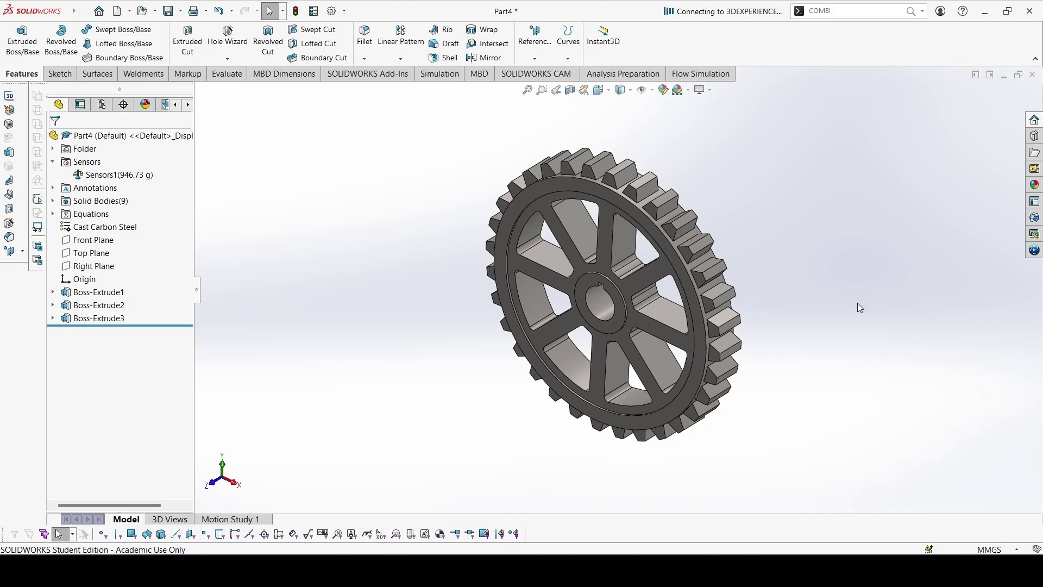